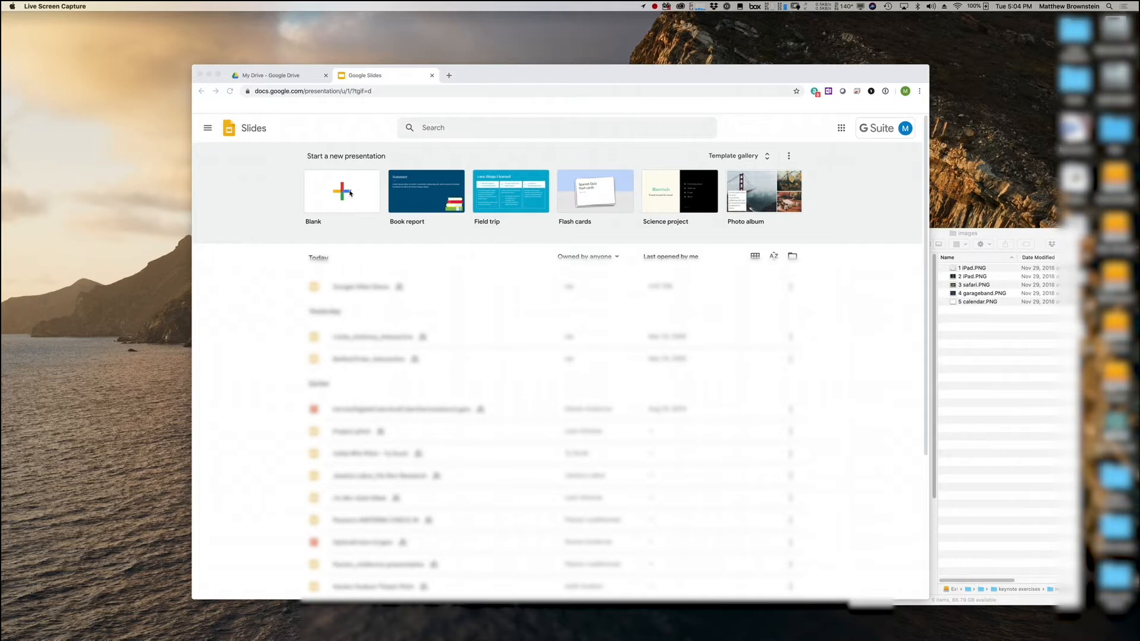
- Create a new blank presentation
left_click(350, 193)
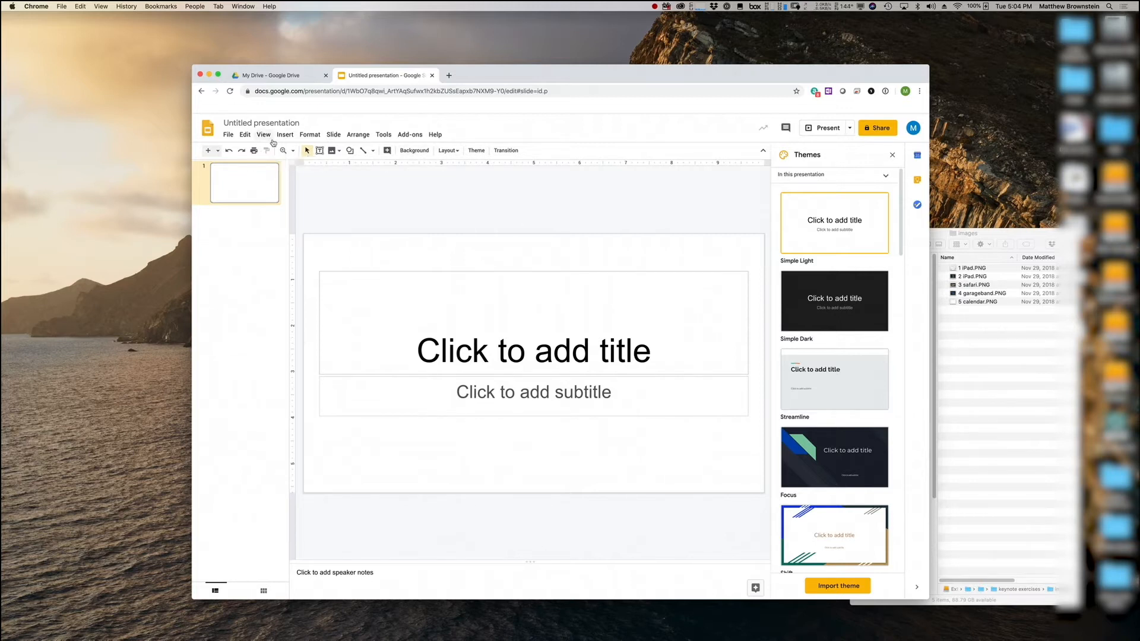
left_click(284, 139)
mouse_move(316, 136)
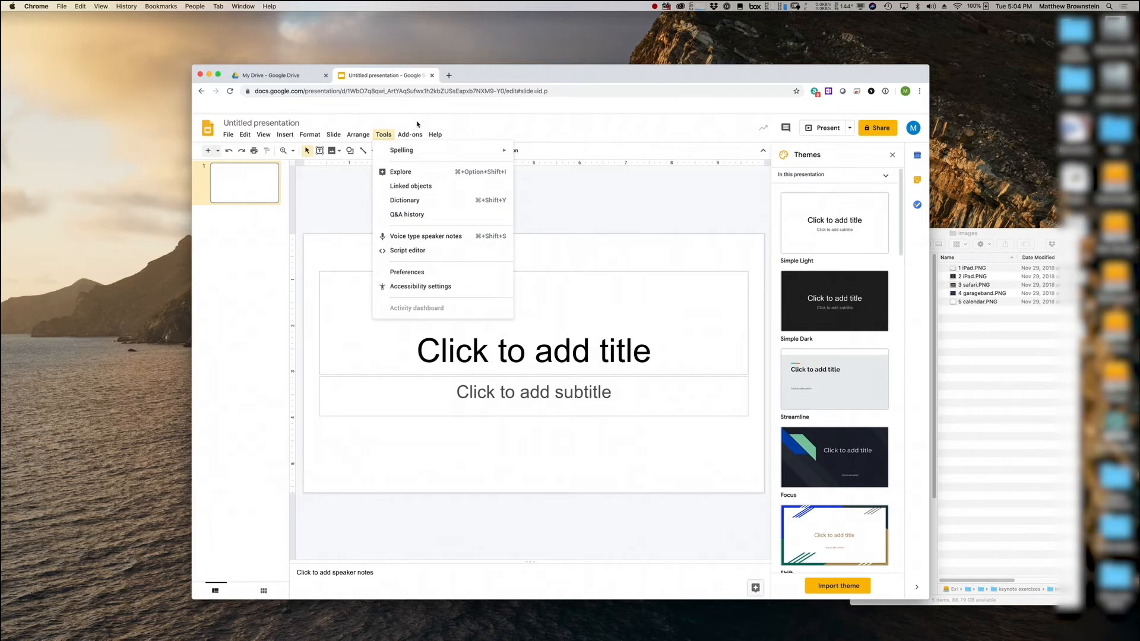
left_click(501, 127)
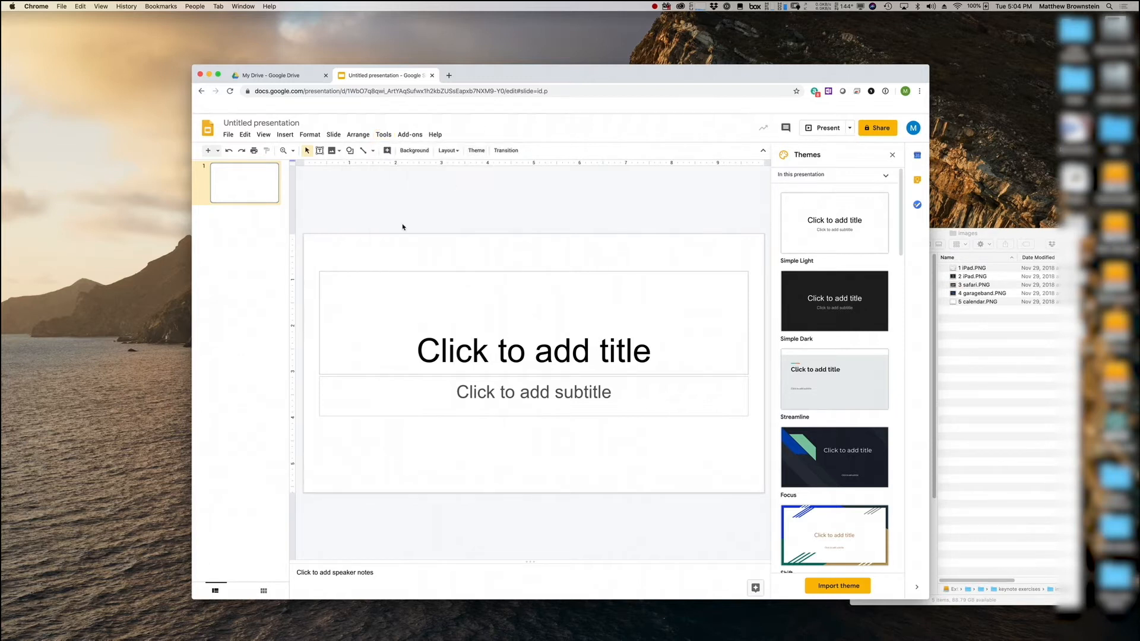
- Add seven new slides to the presentation to make eight in total
left_click(208, 152)
left_click(209, 151)
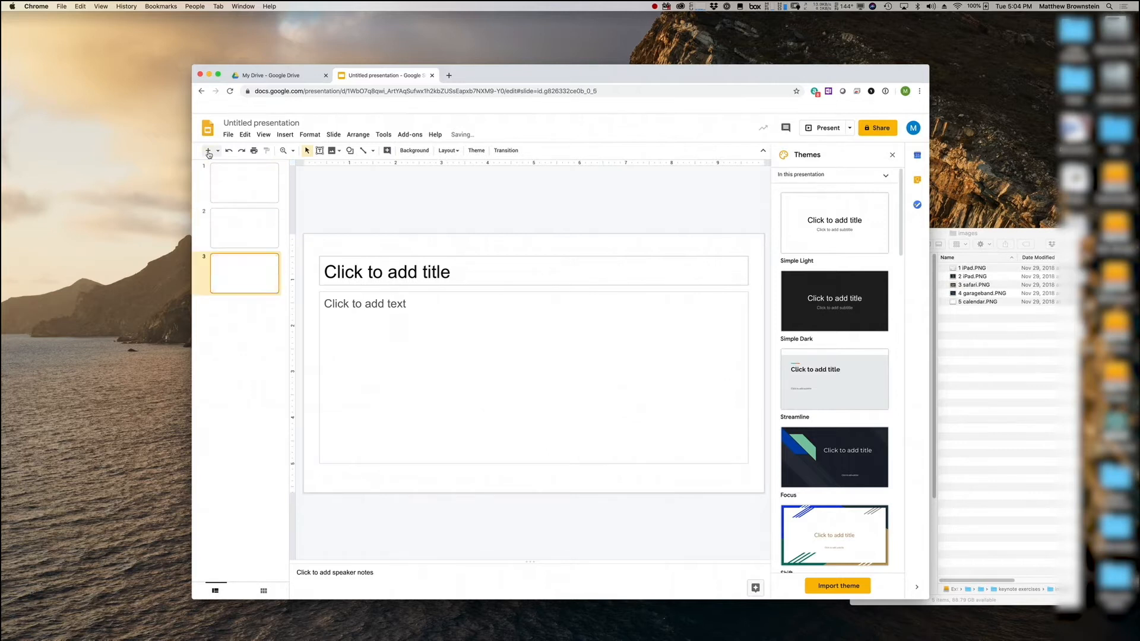
left_click(209, 151)
left_click(209, 151)
left_click(208, 152)
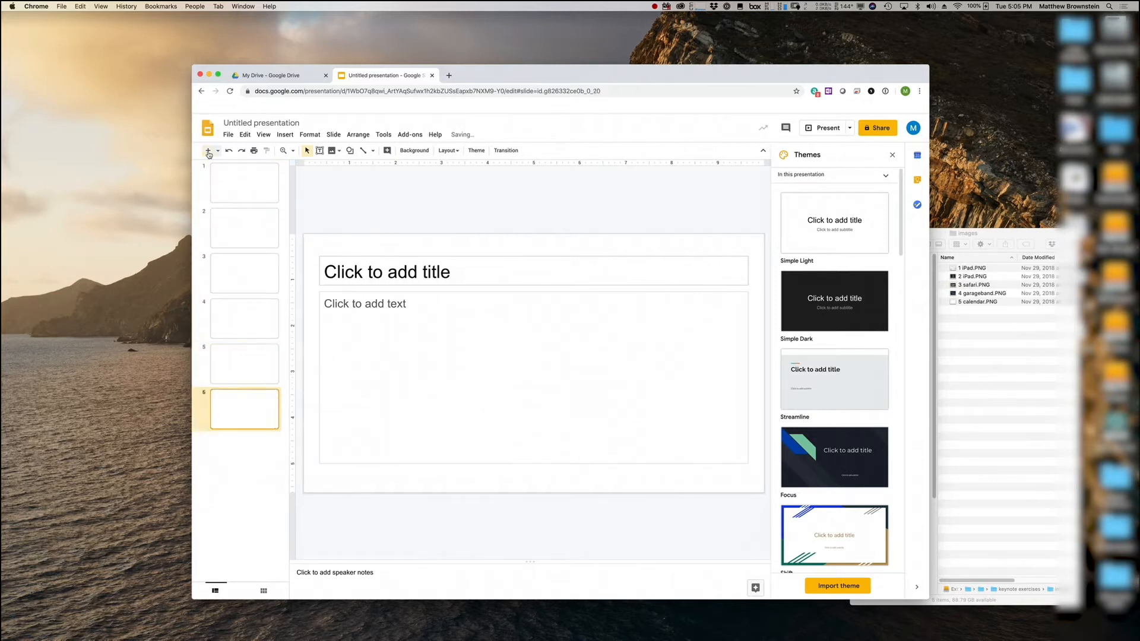
left_click(208, 151)
left_click(208, 152)
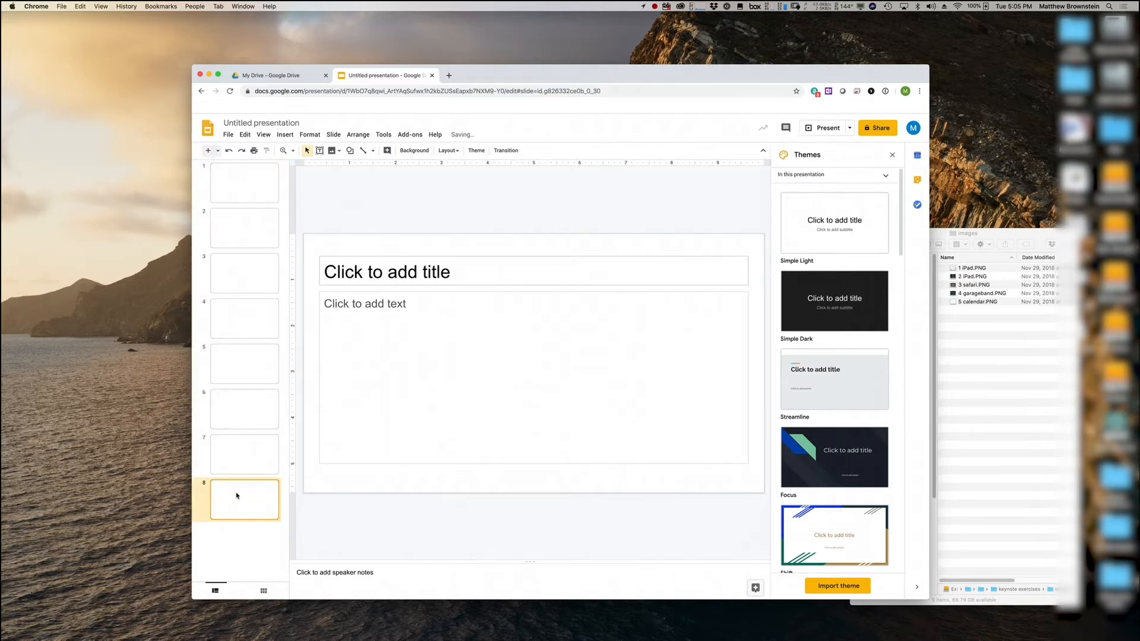
- Go through slides 1 to 8 in order to examine each one's layout
left_click(241, 178)
left_click(246, 225)
left_click(258, 269)
left_click(257, 328)
left_click(254, 365)
left_click(249, 404)
left_click(249, 453)
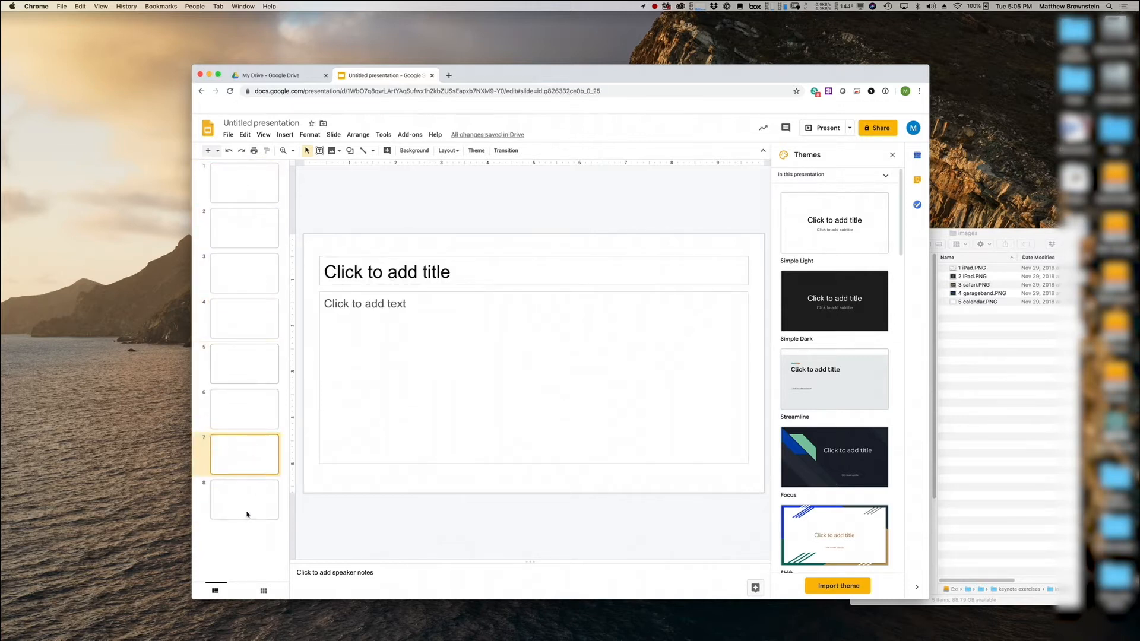
left_click(249, 510)
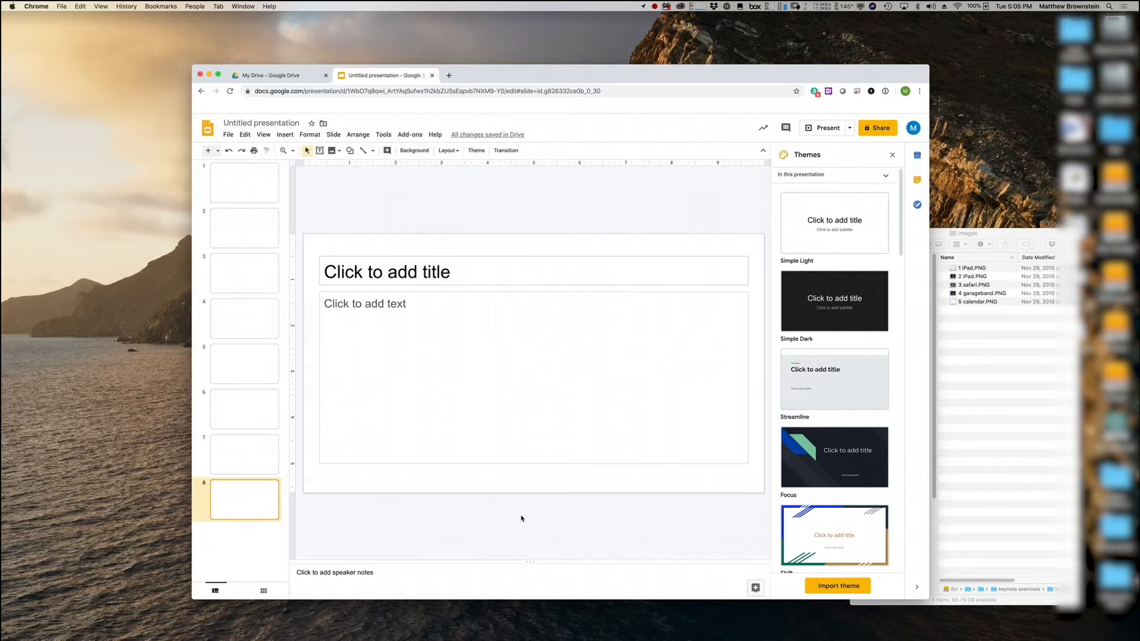
- Delete the title and text placeholders from slides 8 and 7 to leave both blank
left_click(438, 255)
left_click(418, 295, "shift")
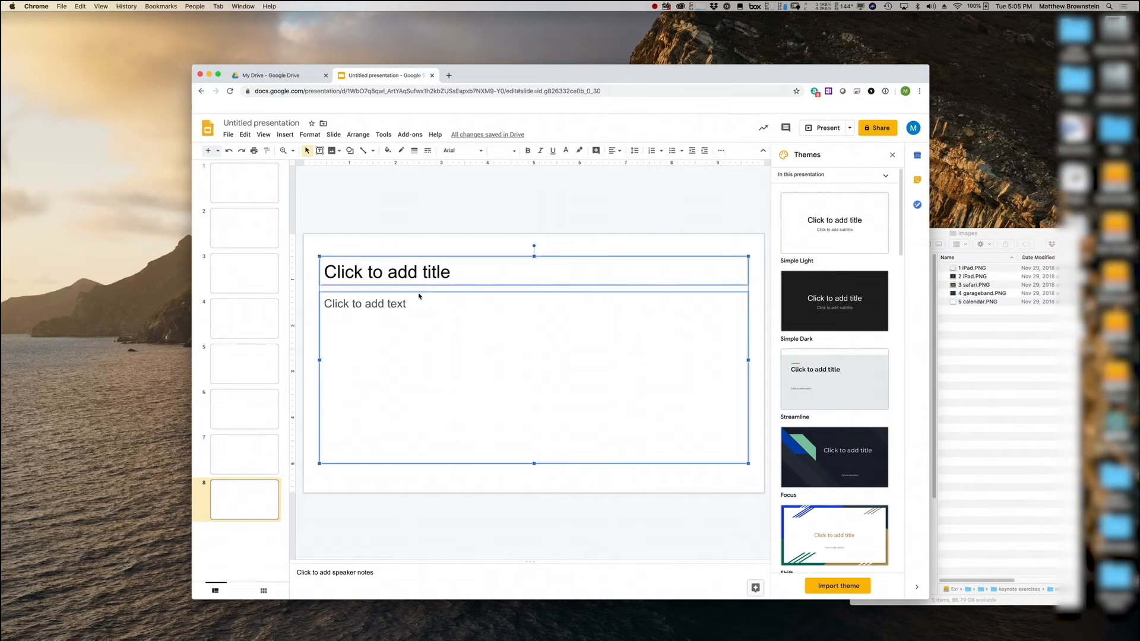
key("BackSpace")
left_click(229, 460)
left_click(461, 281)
left_click(412, 301)
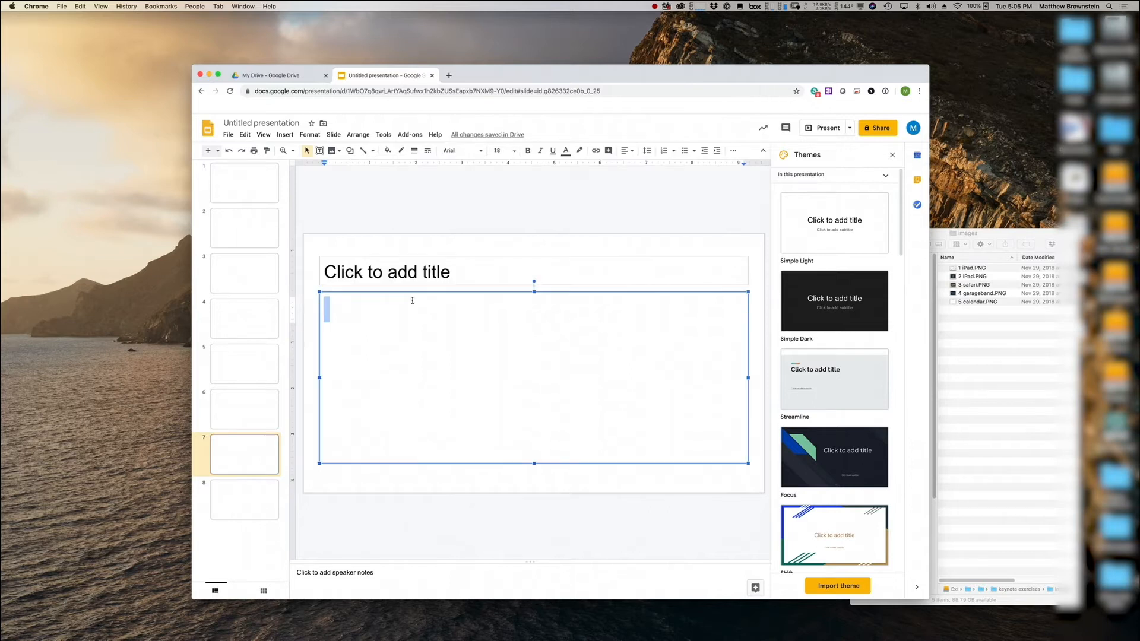
left_click(350, 267)
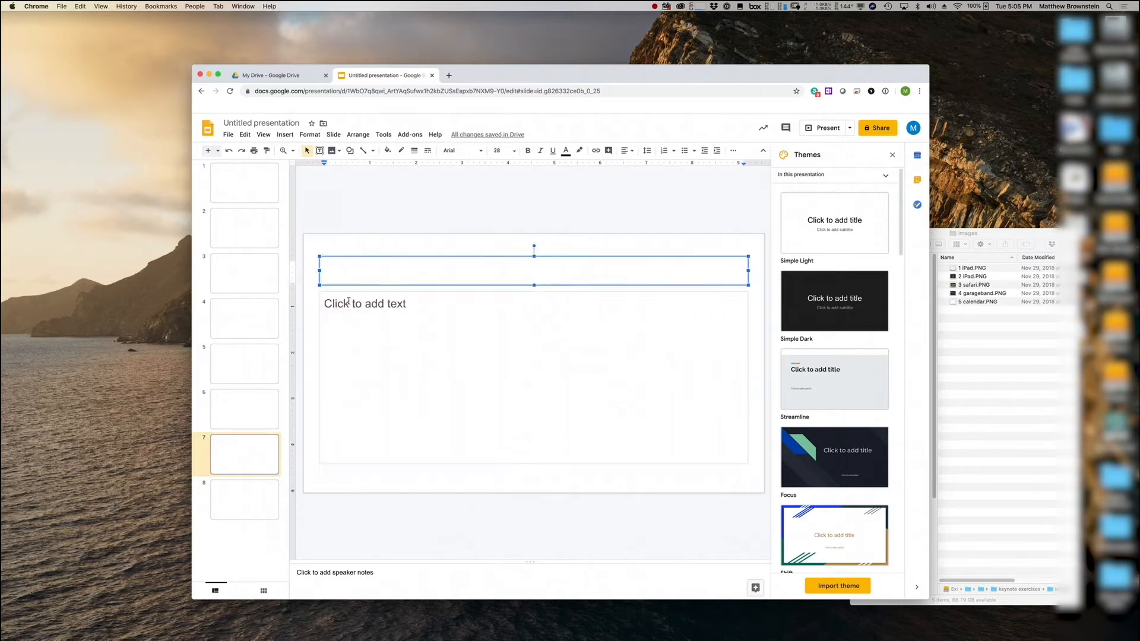
left_click(349, 315, "shift")
key("BackSpace")
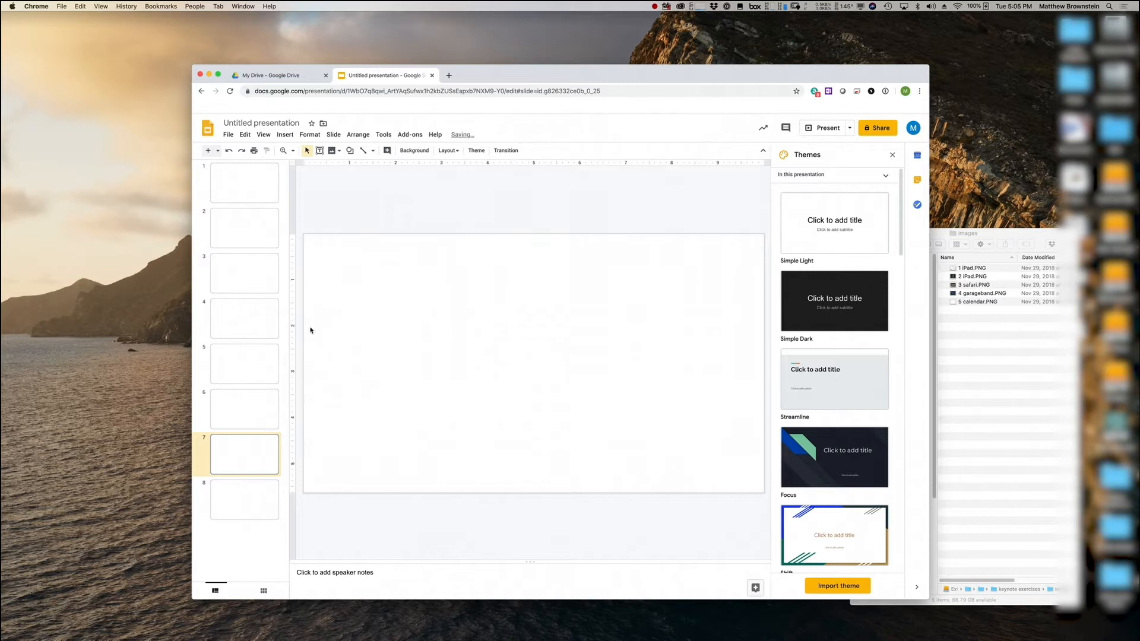
- Delete the title and text placeholders from slides 6 and 5
left_click(265, 404)
left_click(392, 281)
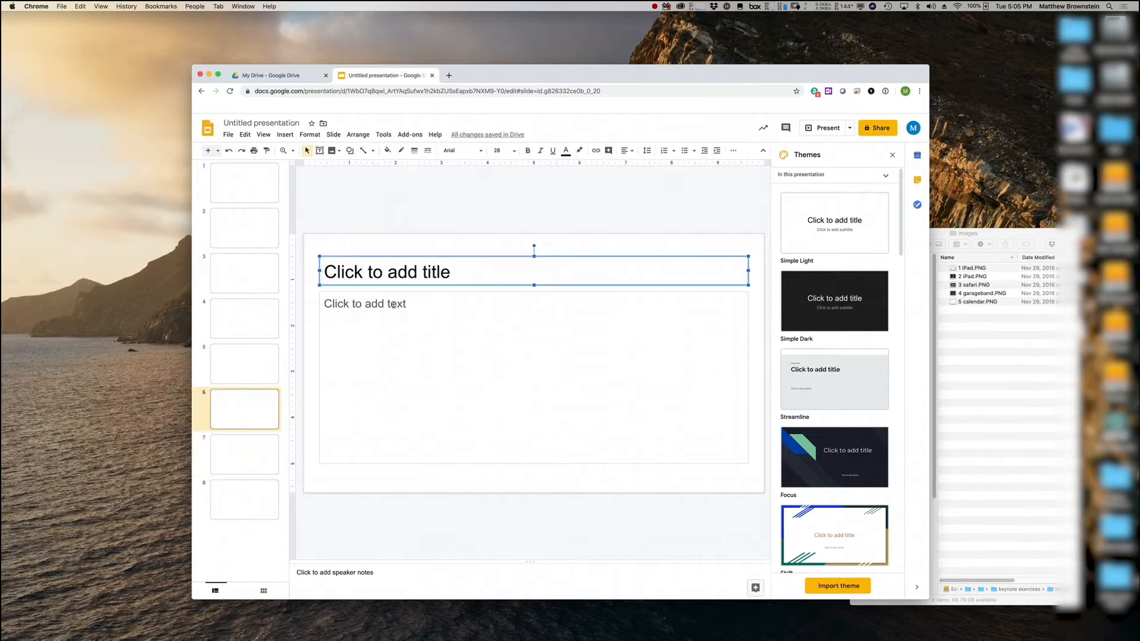
left_click(392, 308, "shift")
key("BackSpace")
left_click(241, 368)
left_click(429, 272)
left_click(396, 318, "shift")
key("BackSpace")
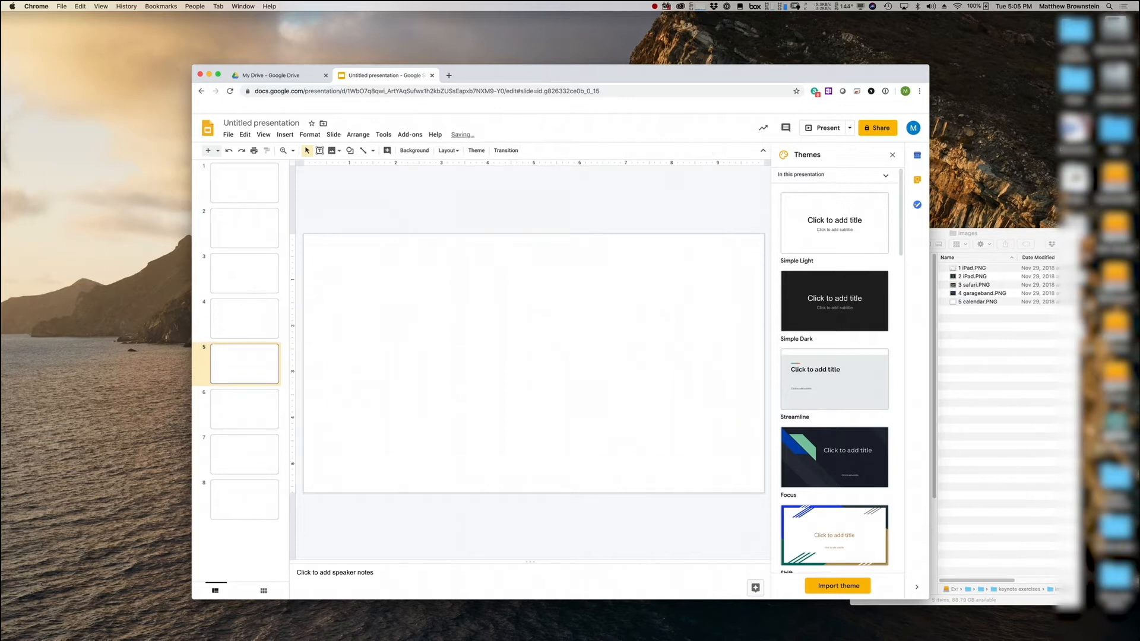
- Delete the title and text placeholders from slides 4 and 3
left_click(265, 324)
left_click(369, 278)
left_click(368, 303, "shift")
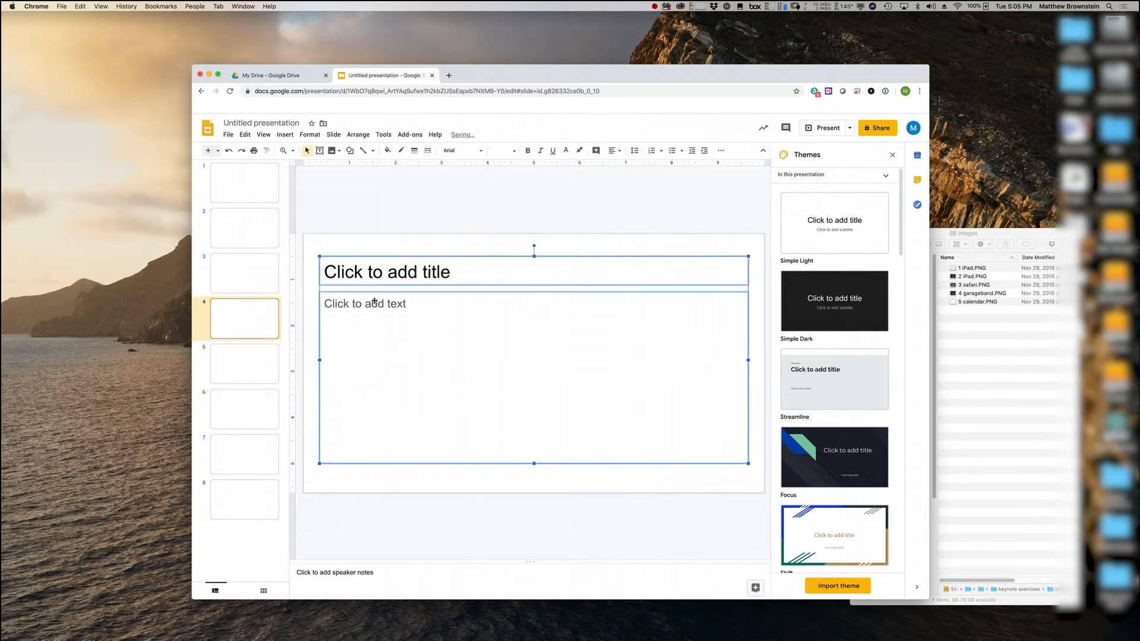
key("BackSpace")
left_click(252, 287)
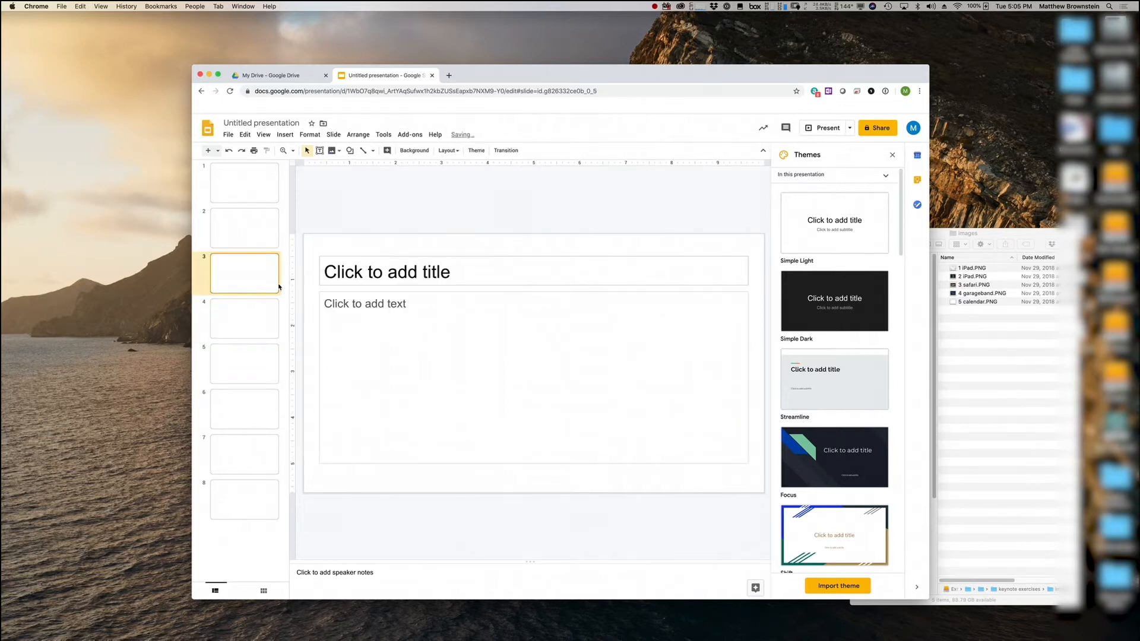
left_click(366, 273)
left_click(373, 317, "shift")
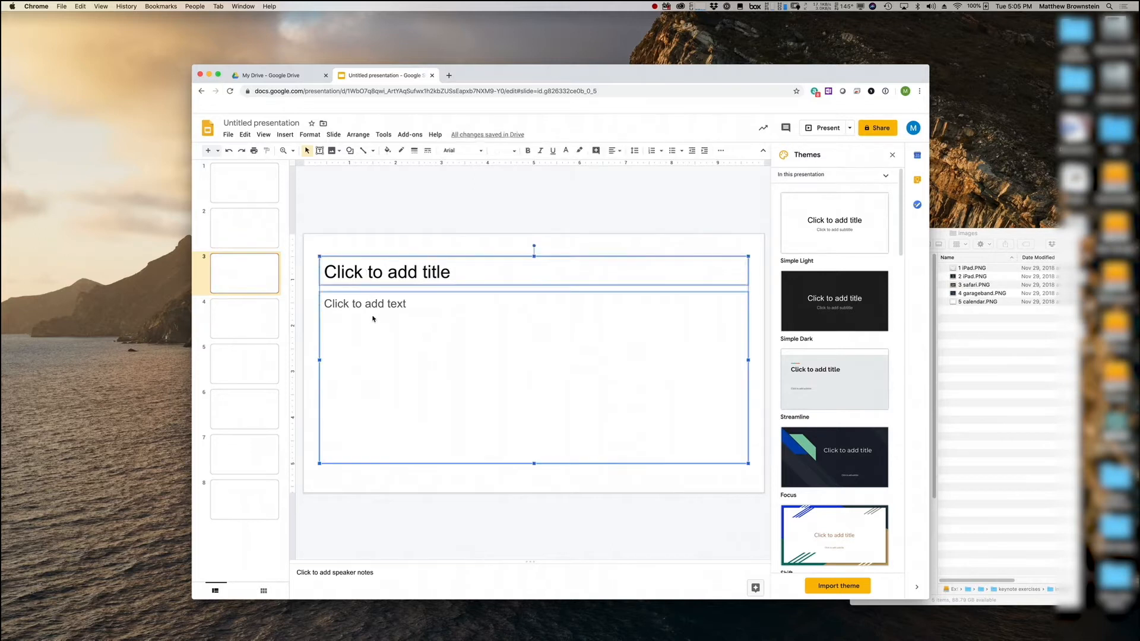
key("BackSpace")
- Delete the title and text placeholders from slide 2 and the title and subtitle placeholders from slide 1
left_click(260, 229)
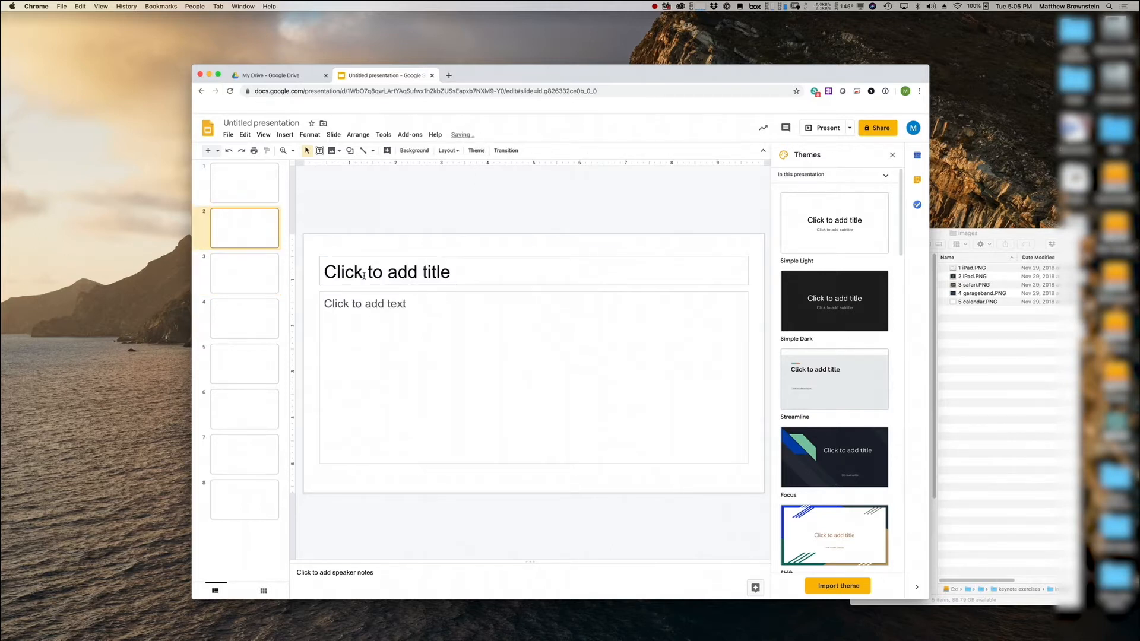
left_click(364, 274)
left_click(379, 309, "shift")
key("BackSpace")
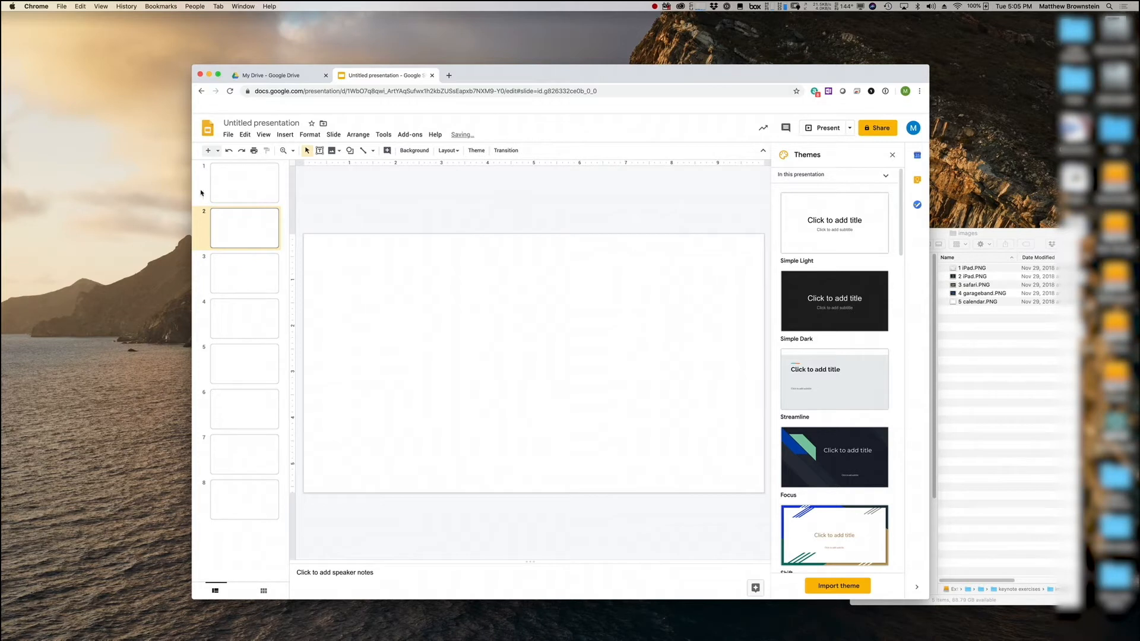
left_click(245, 183)
left_click(516, 350)
left_click(509, 393, "shift")
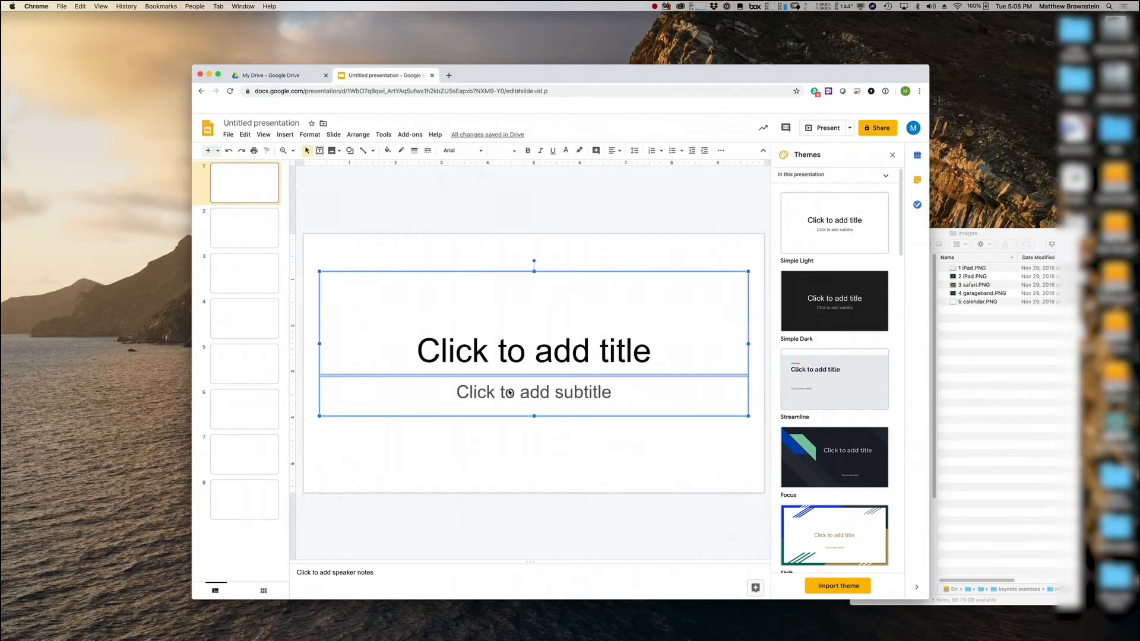
key("BackSpace")
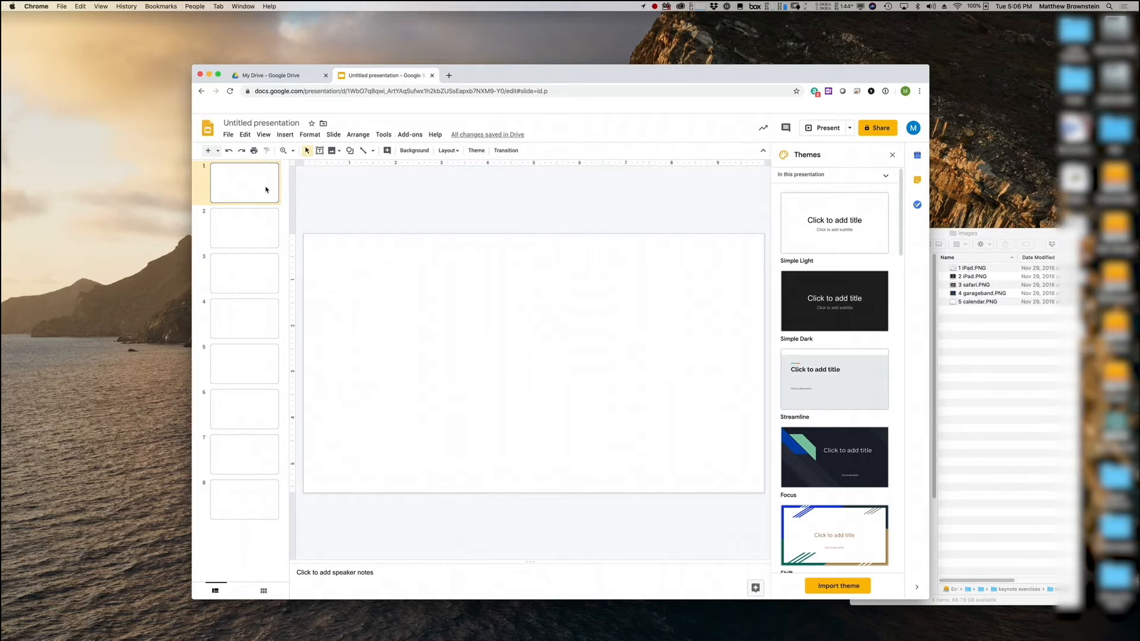
- Place 1 iPad.PNG, 2 iPad.PNG, 3 safari.PNG, 4 garageband.PNG and 5 calendar.PNG from the images folder on slides 1 to 5 respectively
left_click_drag(971, 268, 580, 355)
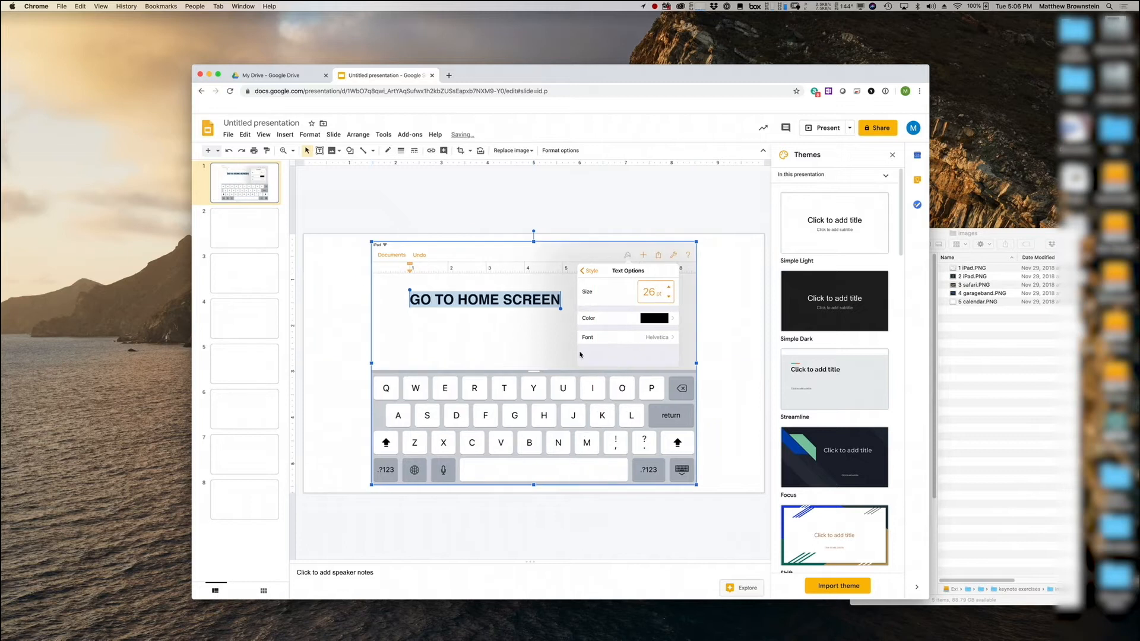
left_click(243, 237)
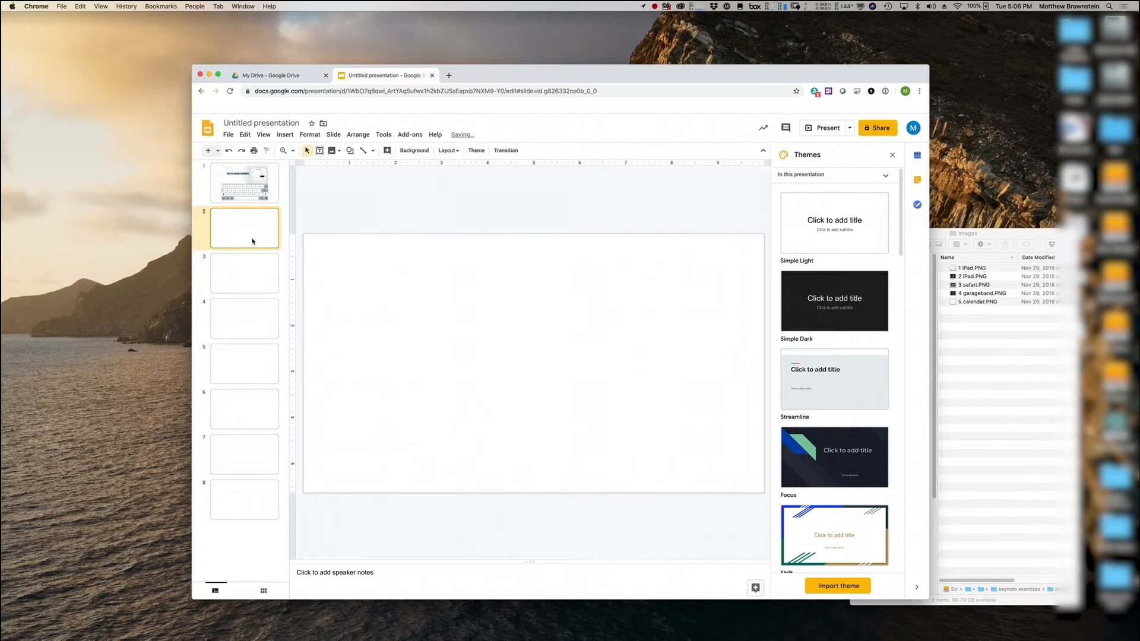
left_click_drag(973, 277, 603, 325)
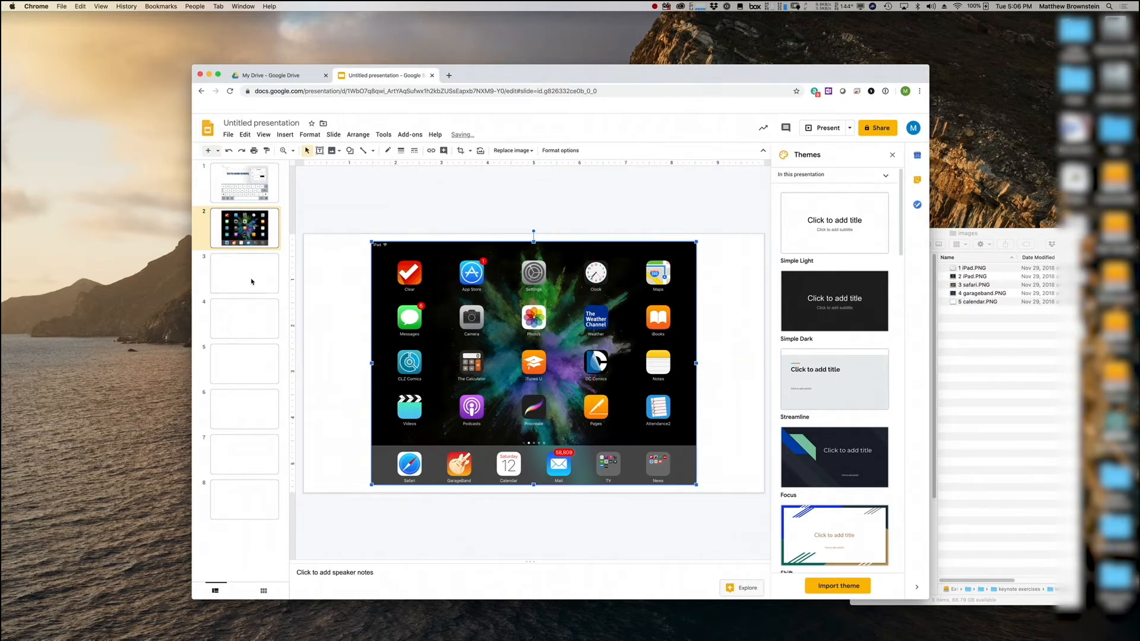
left_click(252, 280)
left_click_drag(973, 284, 643, 345)
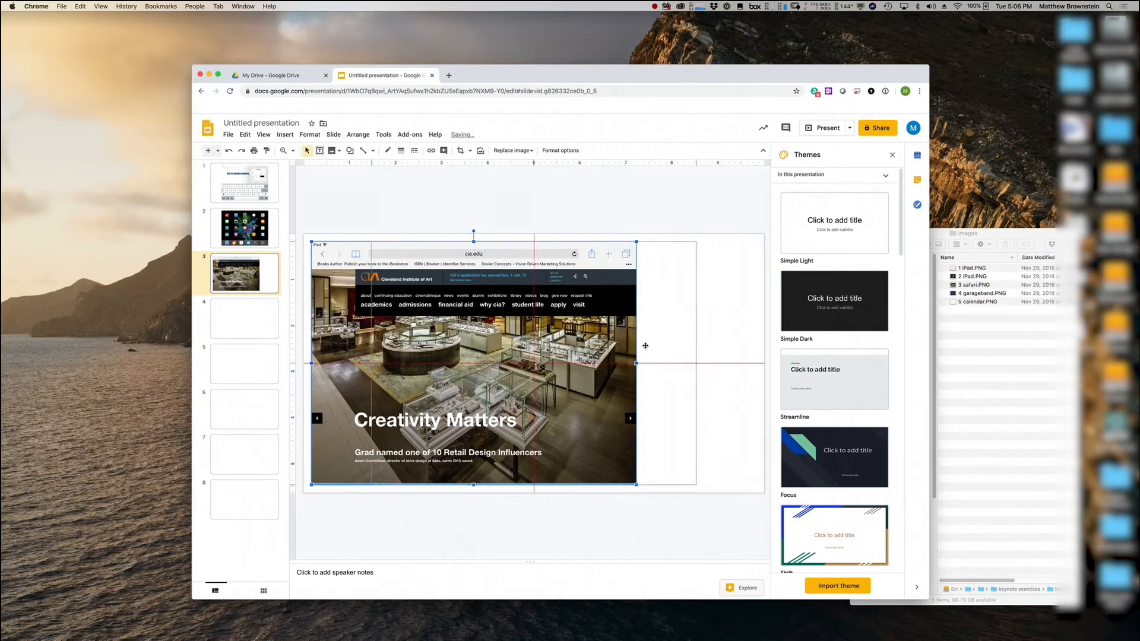
left_click(275, 329)
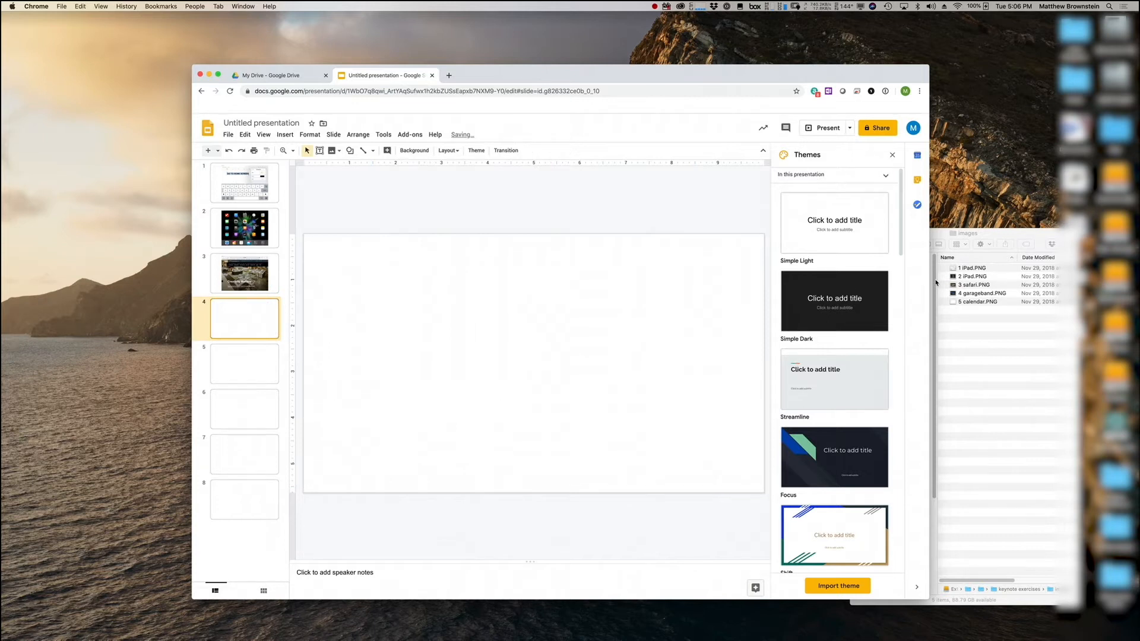
left_click_drag(980, 295, 573, 337)
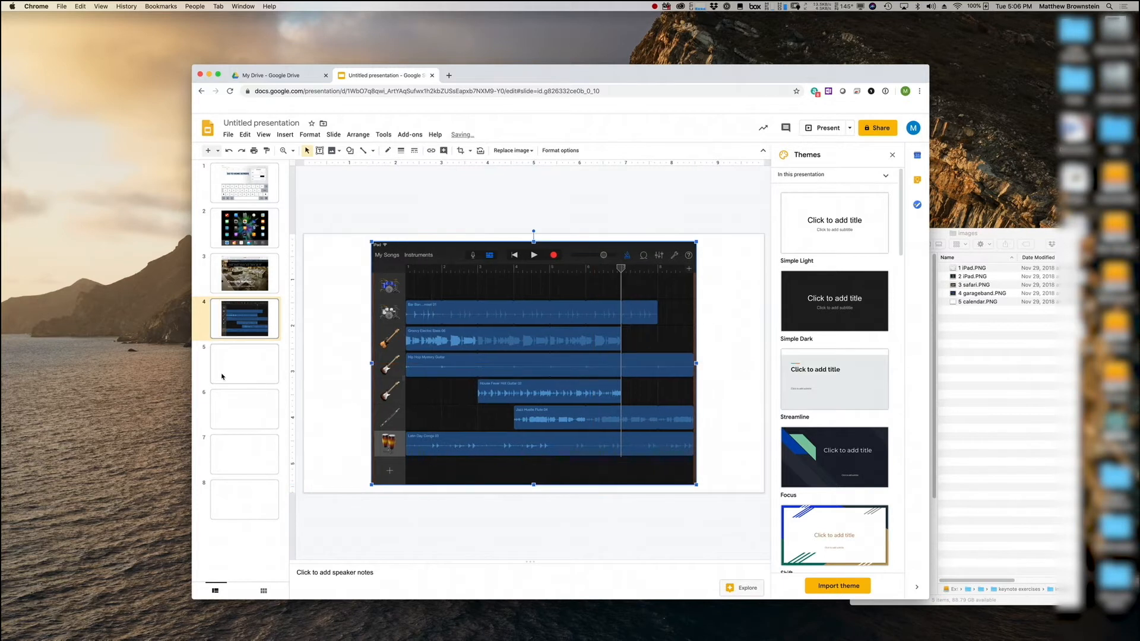
left_click(243, 364)
left_click_drag(965, 303, 560, 342)
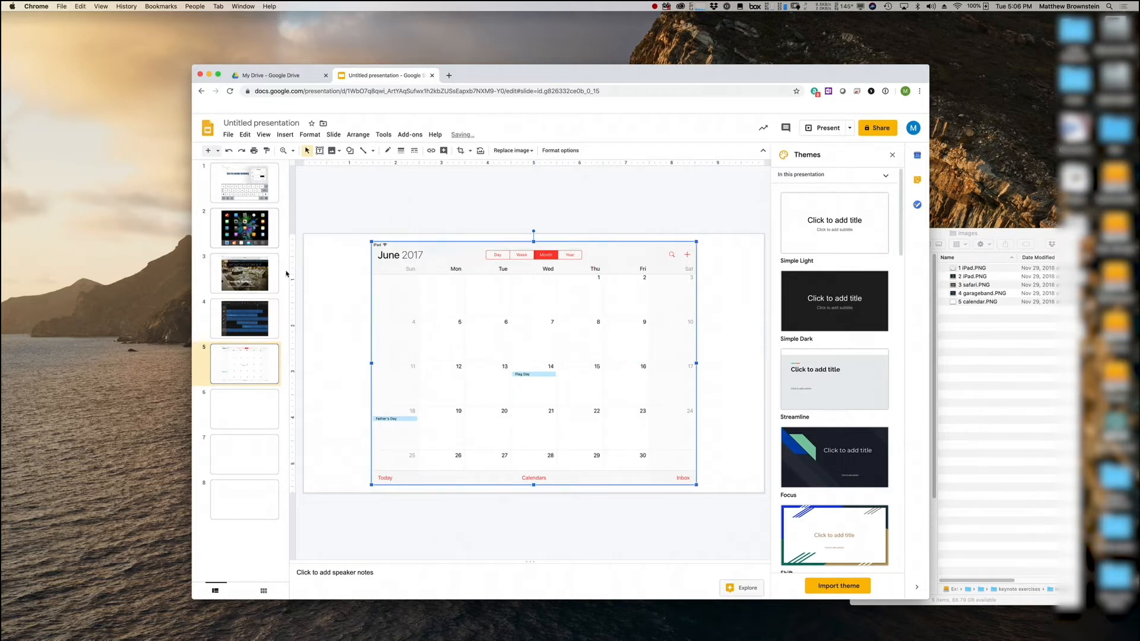
- Animate the iPad keyboard image on slide 1 with a Fade in that starts After previous
left_click(252, 198)
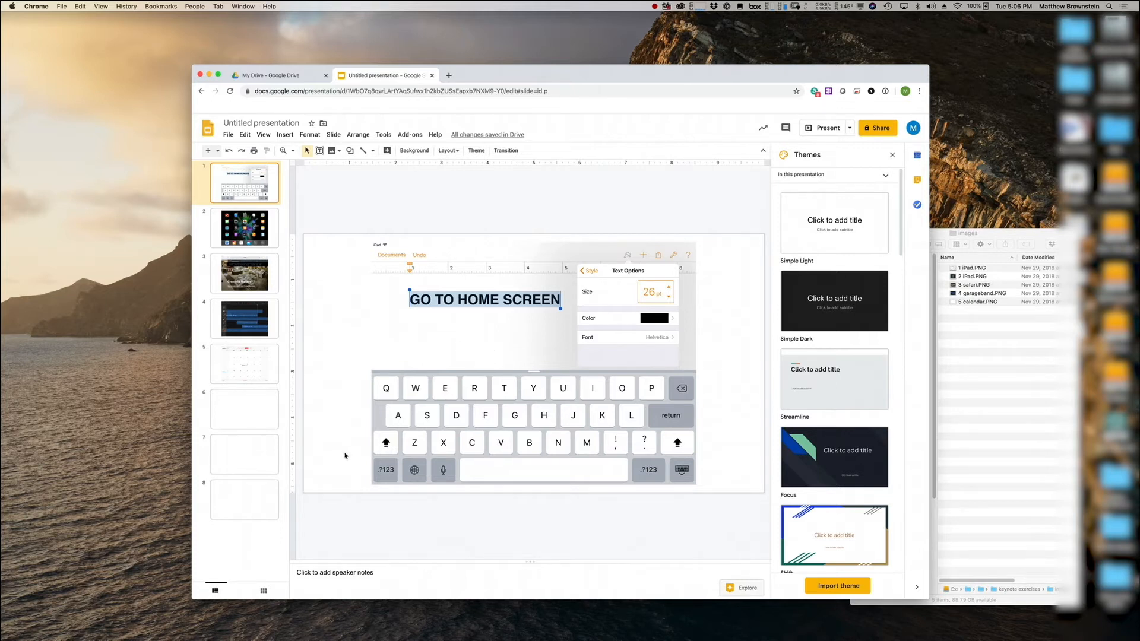
left_click(483, 374)
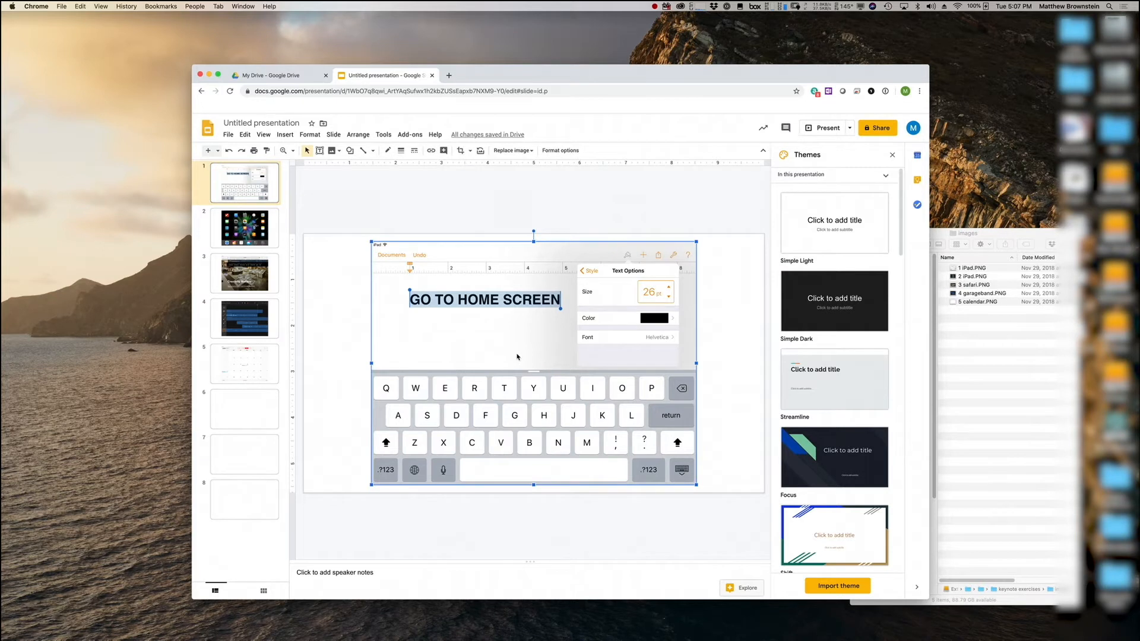
right_click(517, 356)
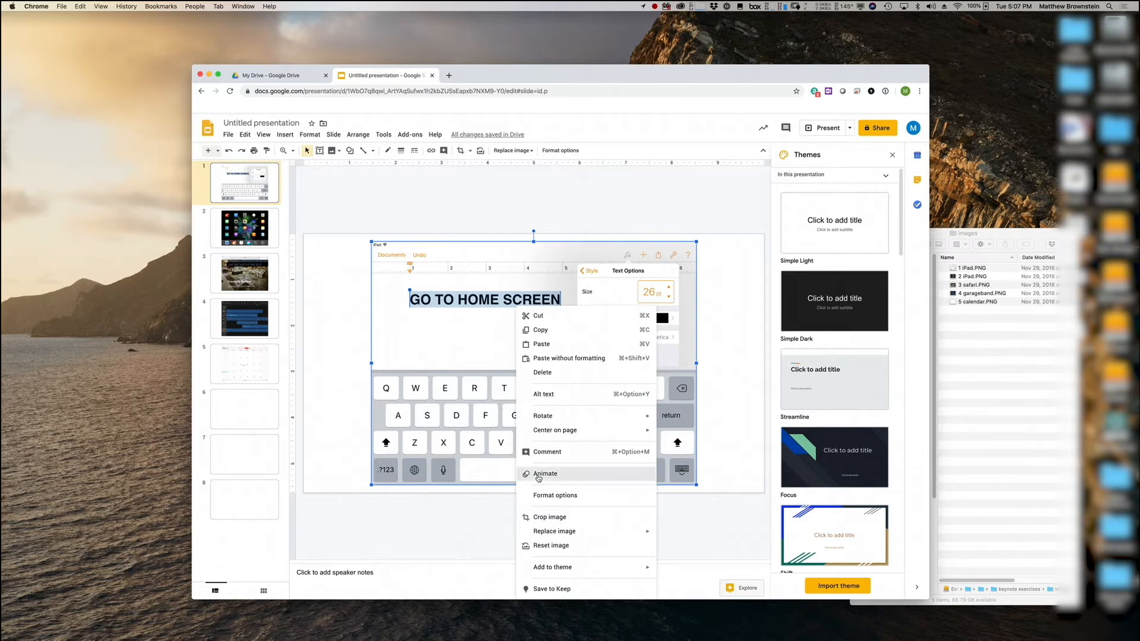
left_click(539, 474)
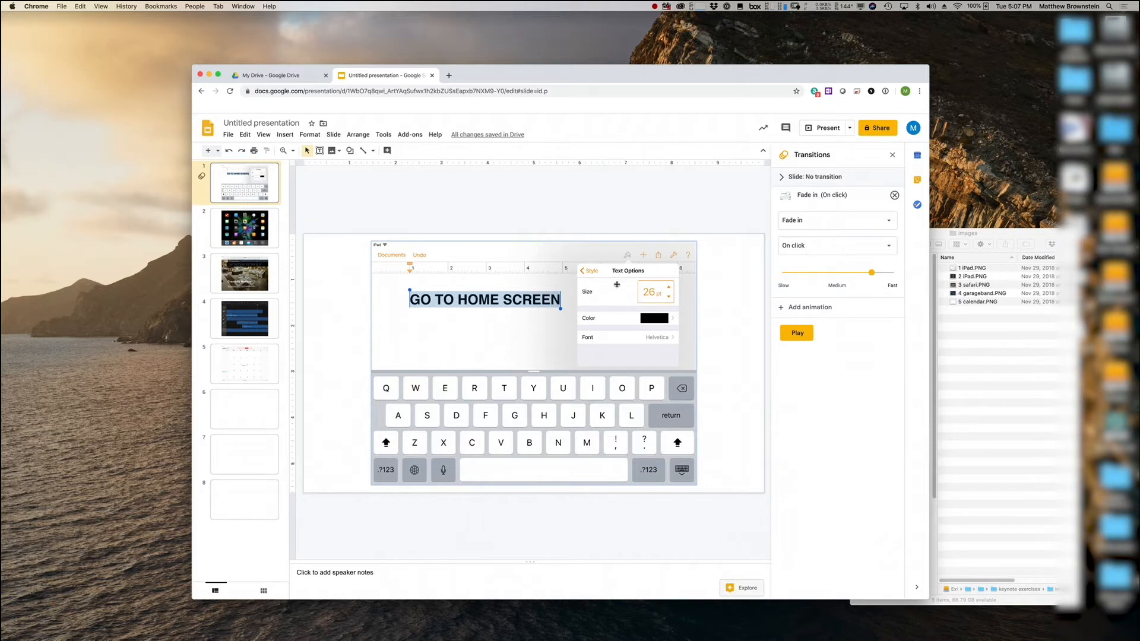
left_click(816, 243)
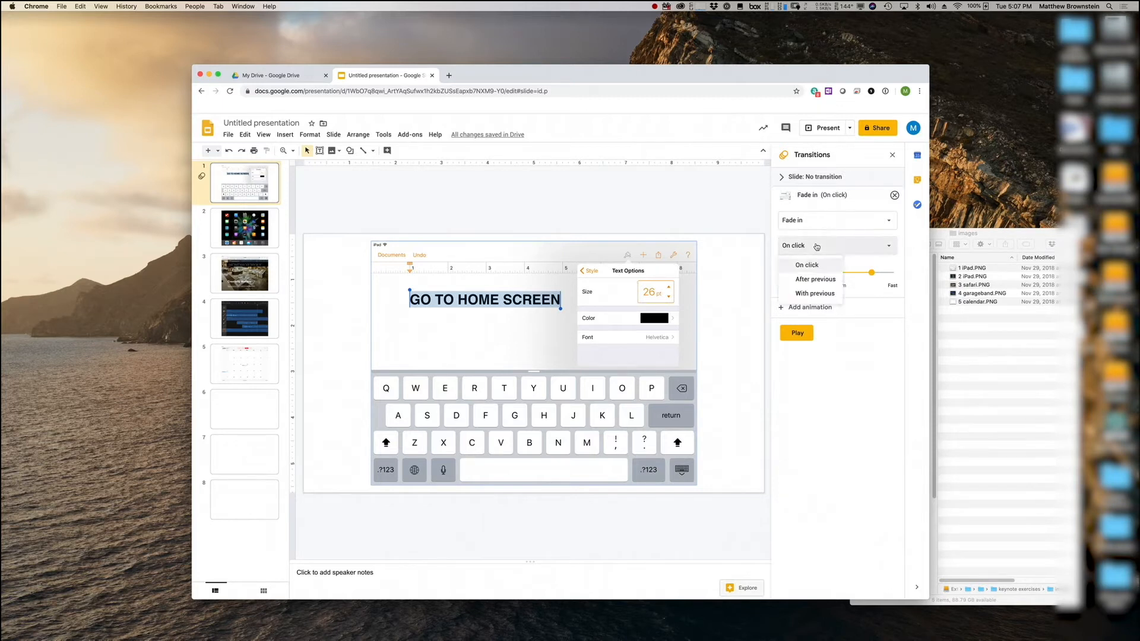
left_click(815, 284)
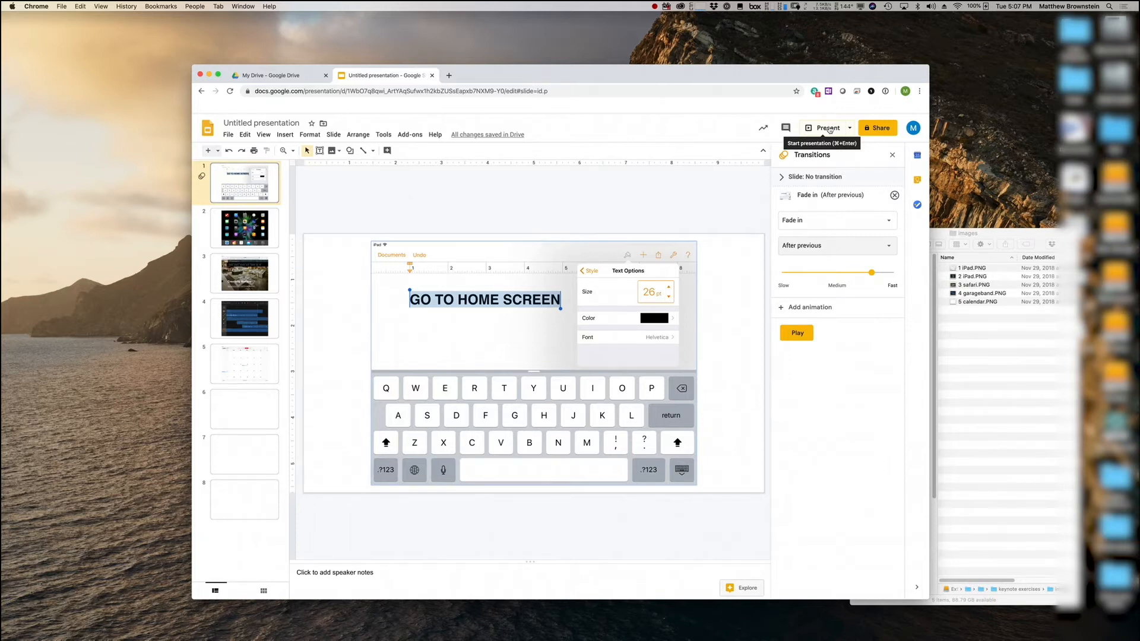
- Preview slide 1 as a full-screen presentation to check its fade-in, and return to editing
left_click(829, 129)
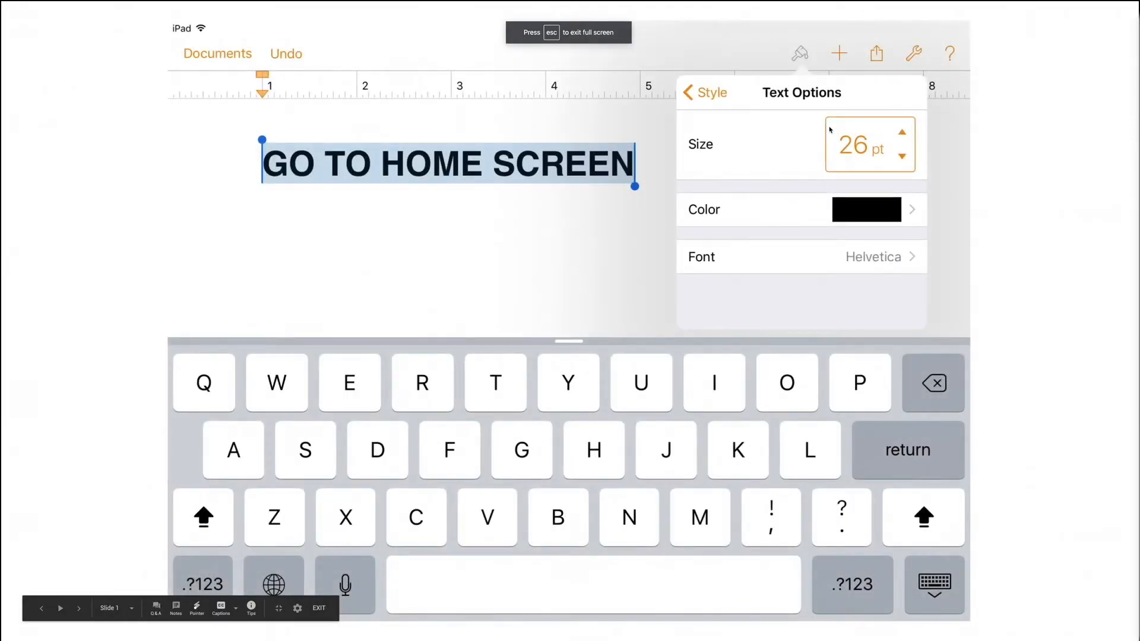
key("Right")
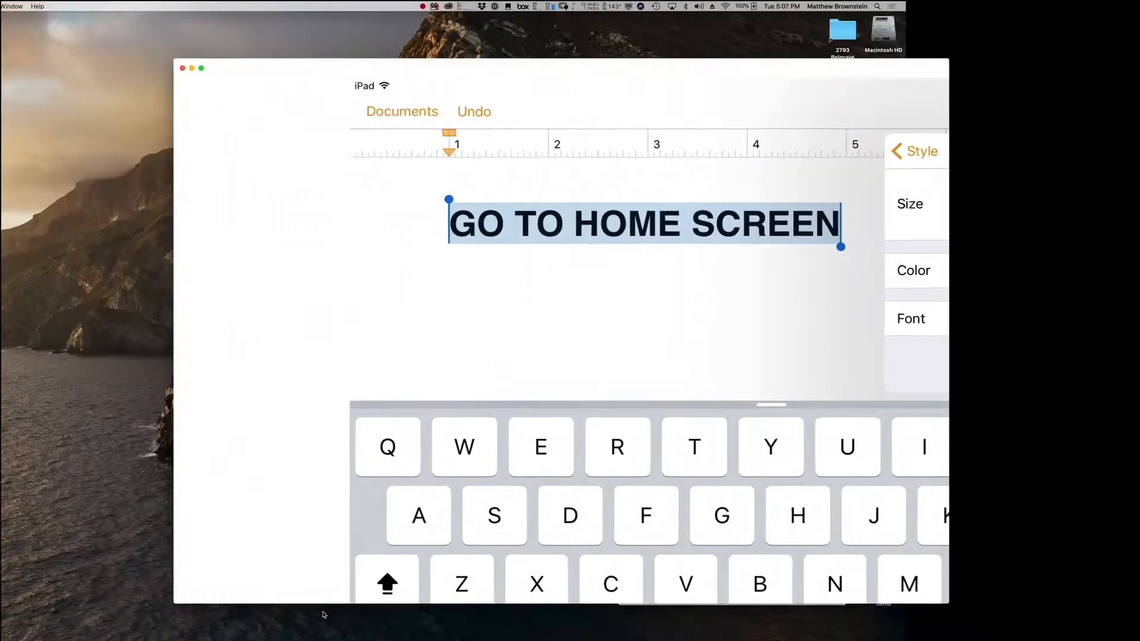
key("Escape")
- Link the iPad keyboard image on slide 1 to Slide 2 of this presentation
left_click(482, 311)
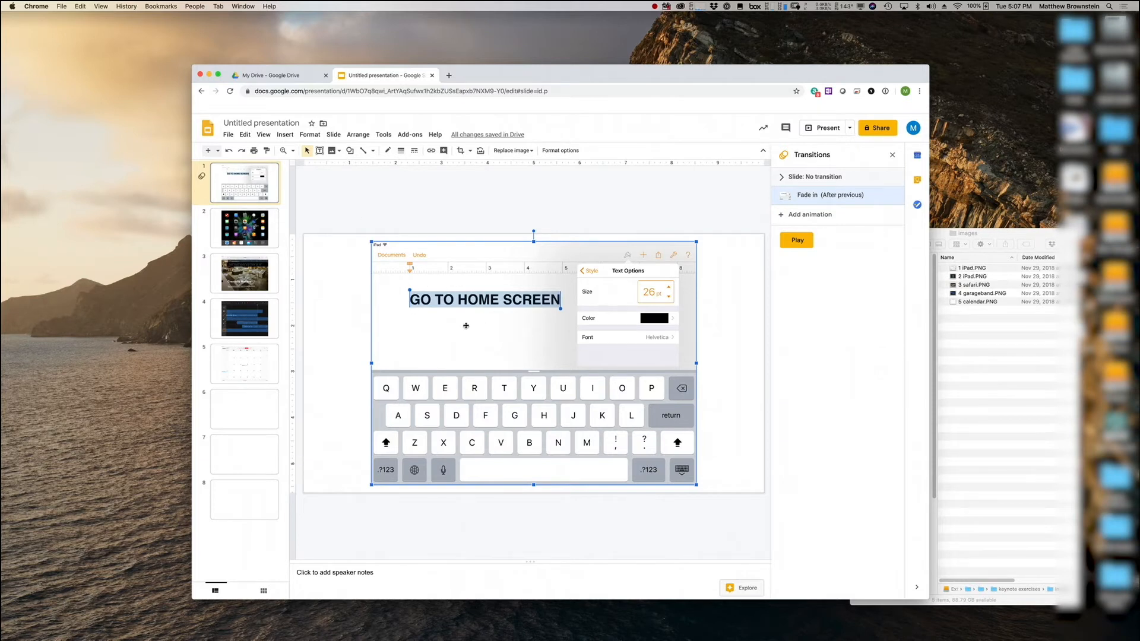
left_click(431, 152)
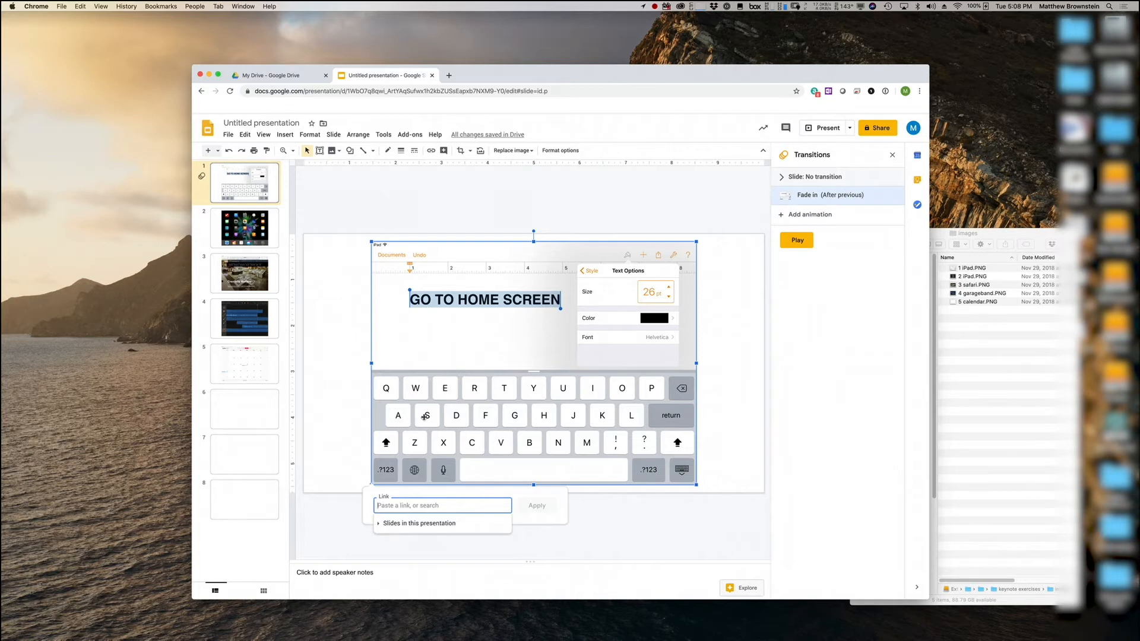
left_click(390, 524)
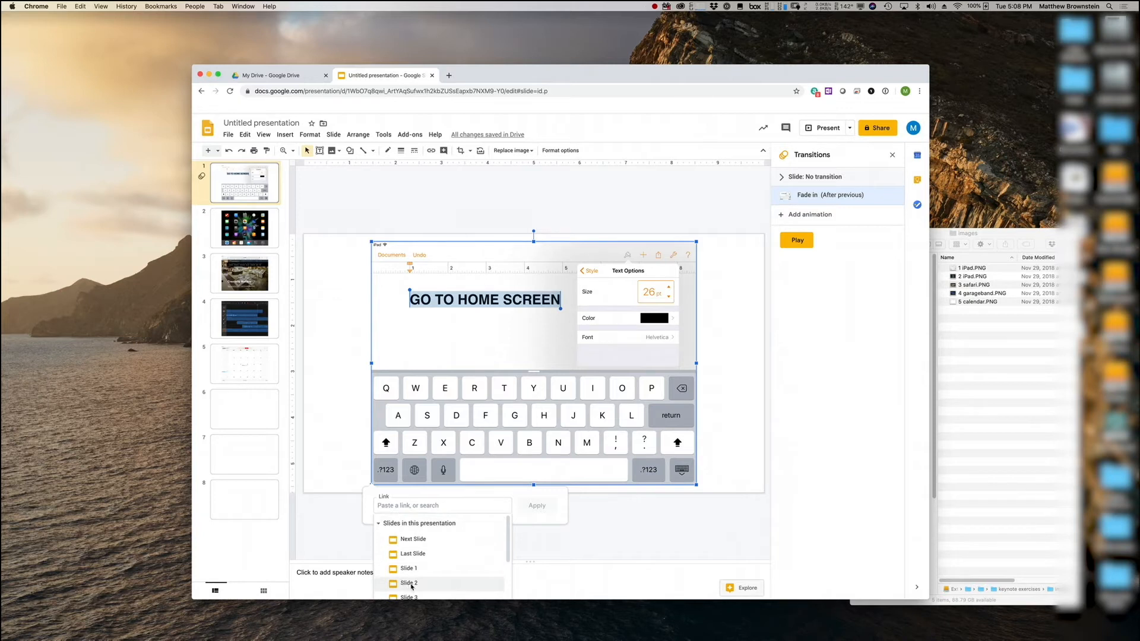
left_click(409, 583)
left_click(537, 505)
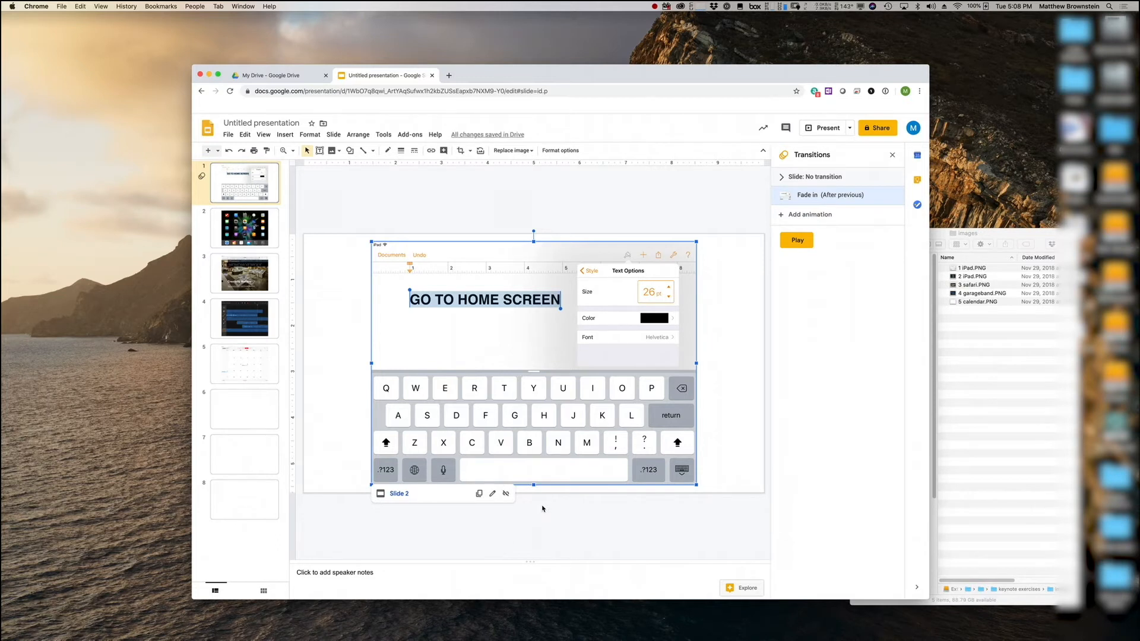
left_click(755, 285)
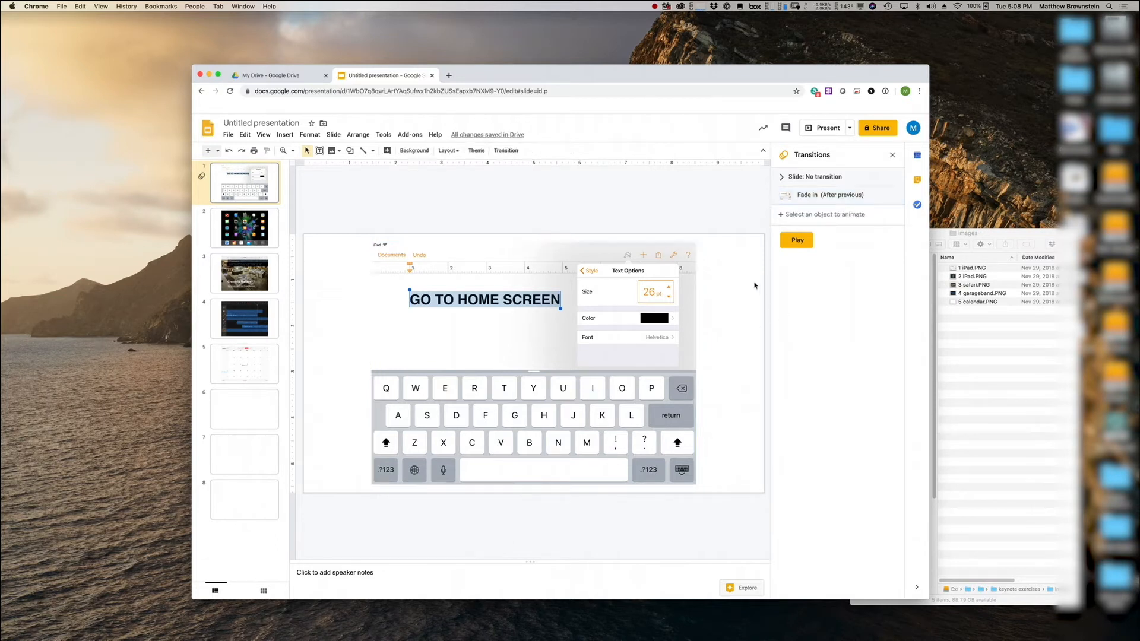
- Present from slide 1, follow the image's link to test it, and exit the presentation
left_click(830, 130)
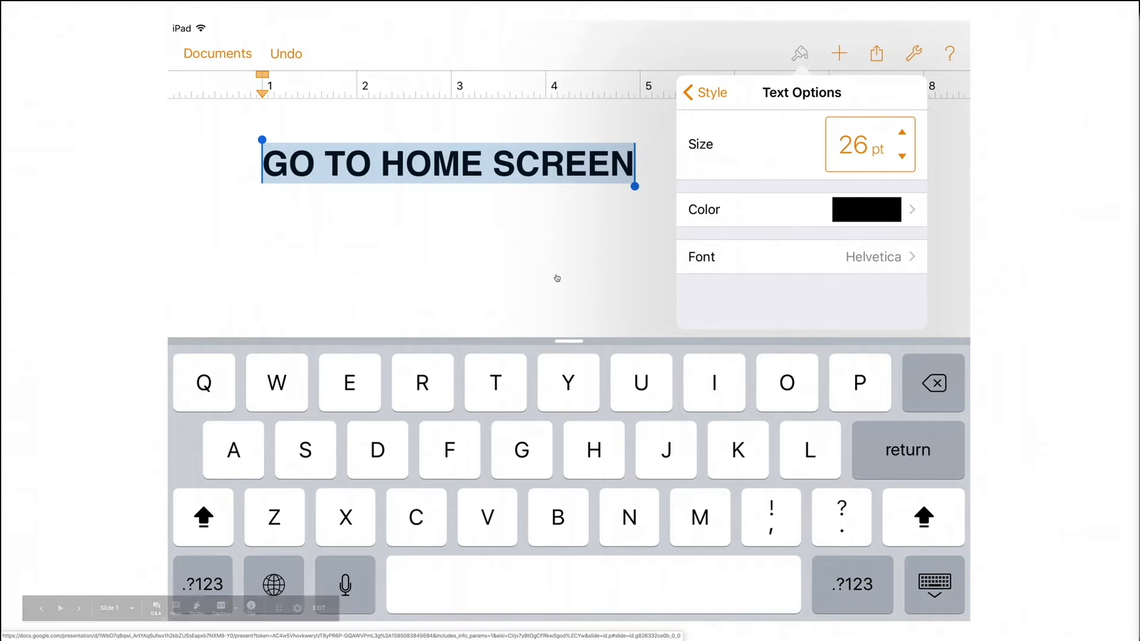
left_click(556, 277)
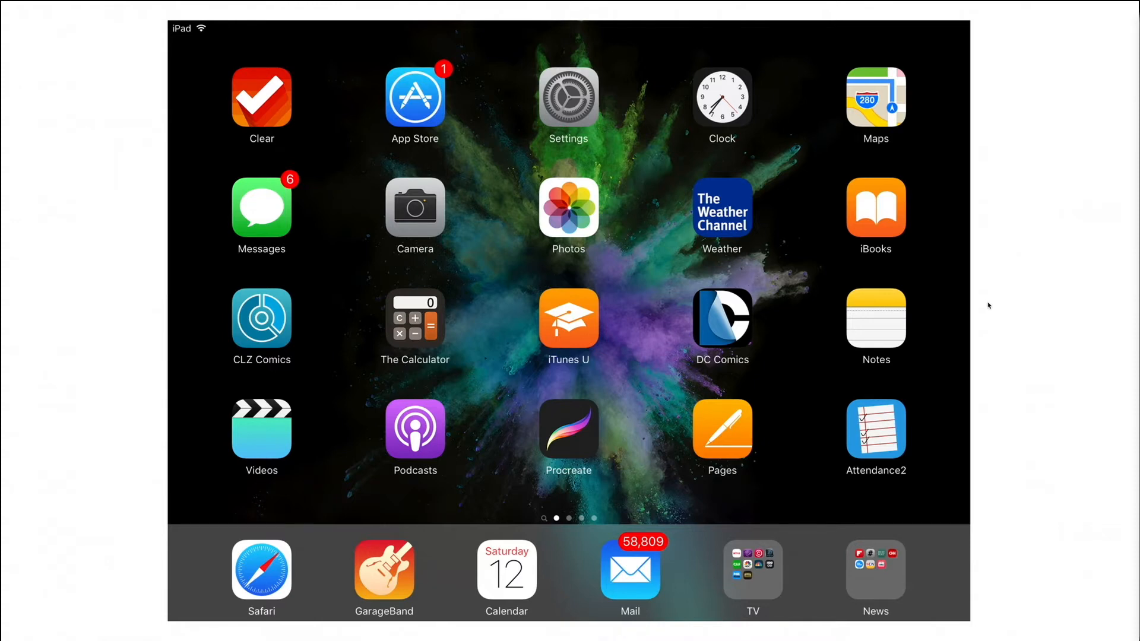
key("Escape")
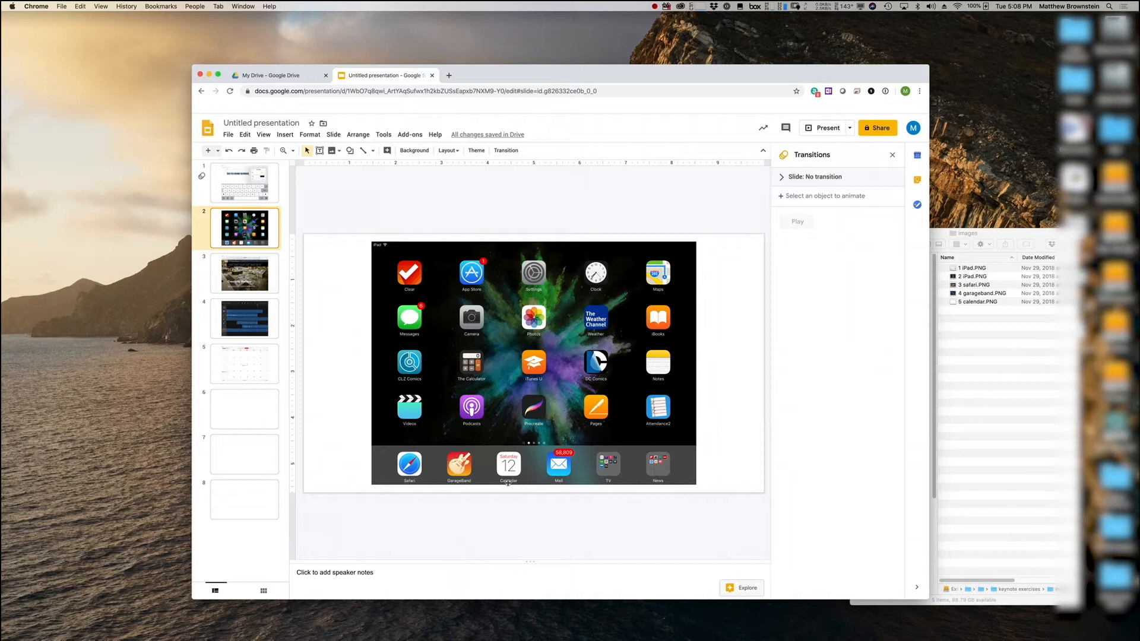
- Look through the Safari, GarageBand and calendar screenshots on slides 3, 4 and 5
left_click(236, 276)
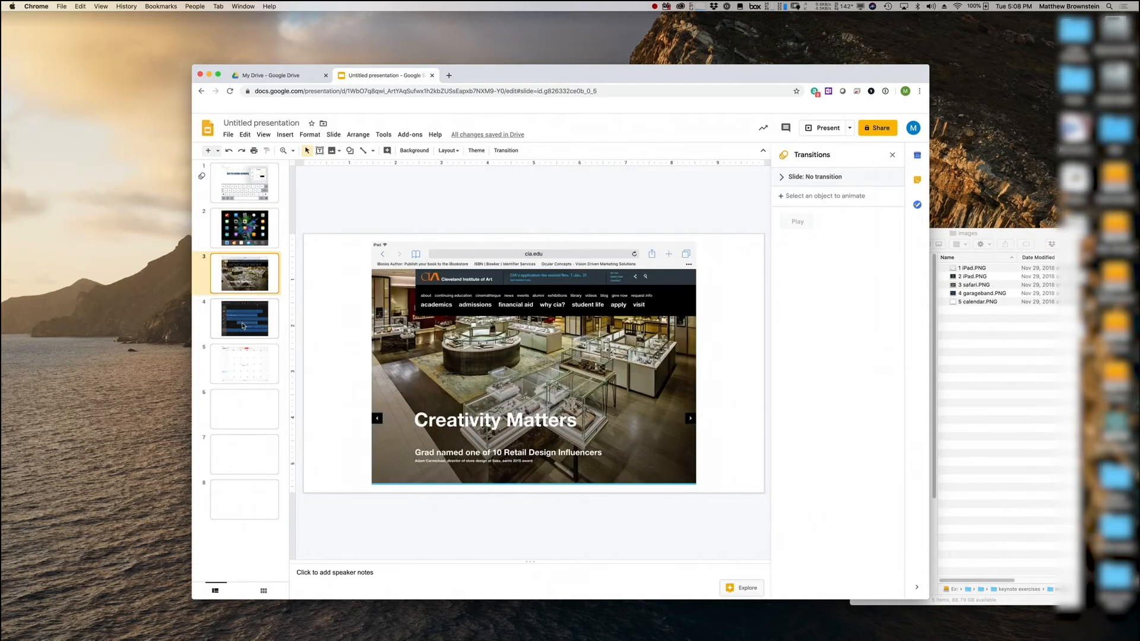
left_click(242, 326)
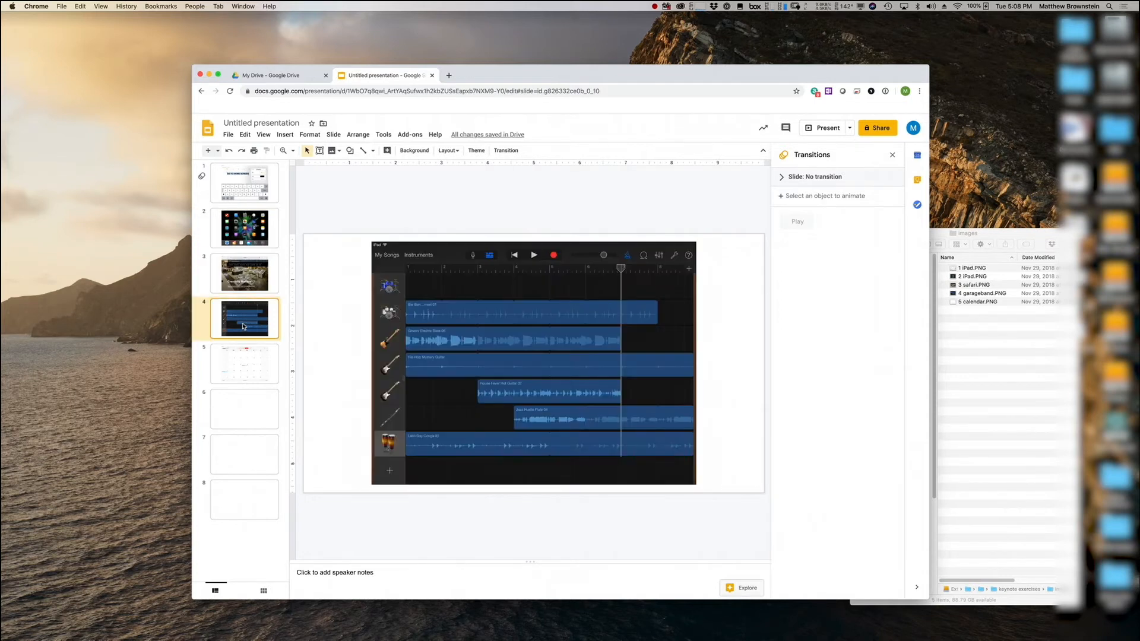
left_click(242, 363)
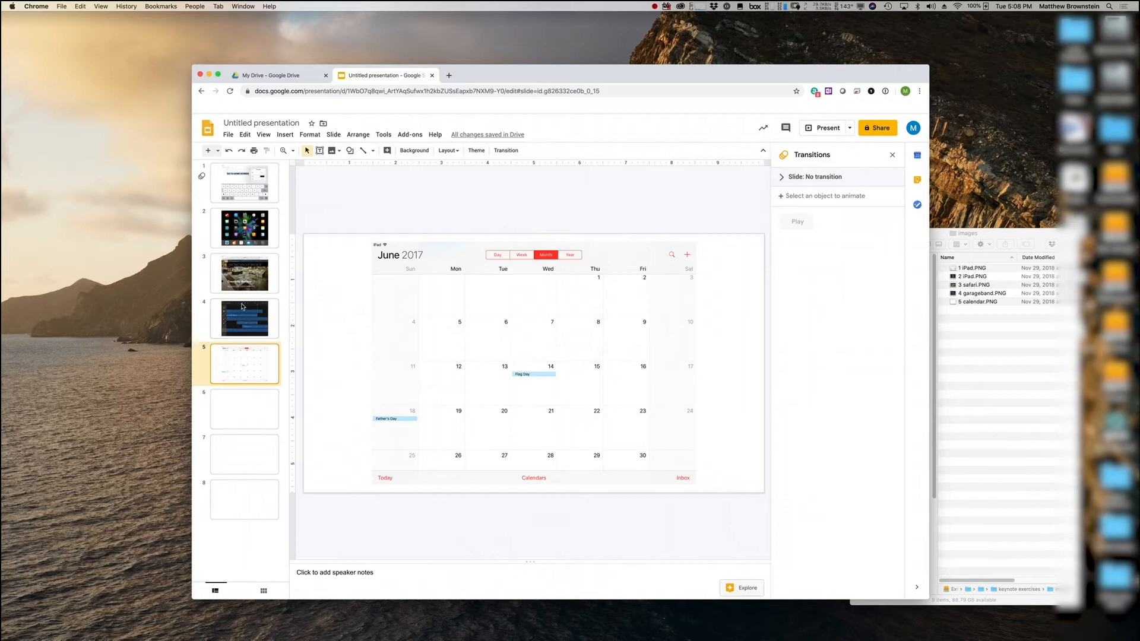
- Draw a rectangle covering the Safari icon and its label in the dock on slide 2
left_click(249, 228)
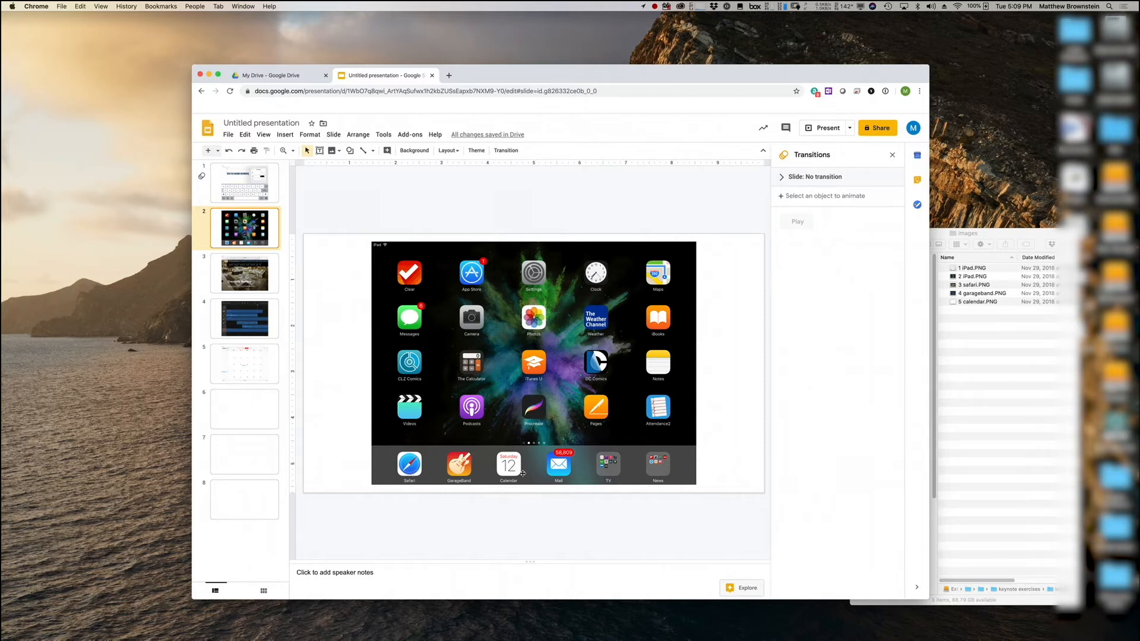
left_click(291, 136)
mouse_move(336, 208)
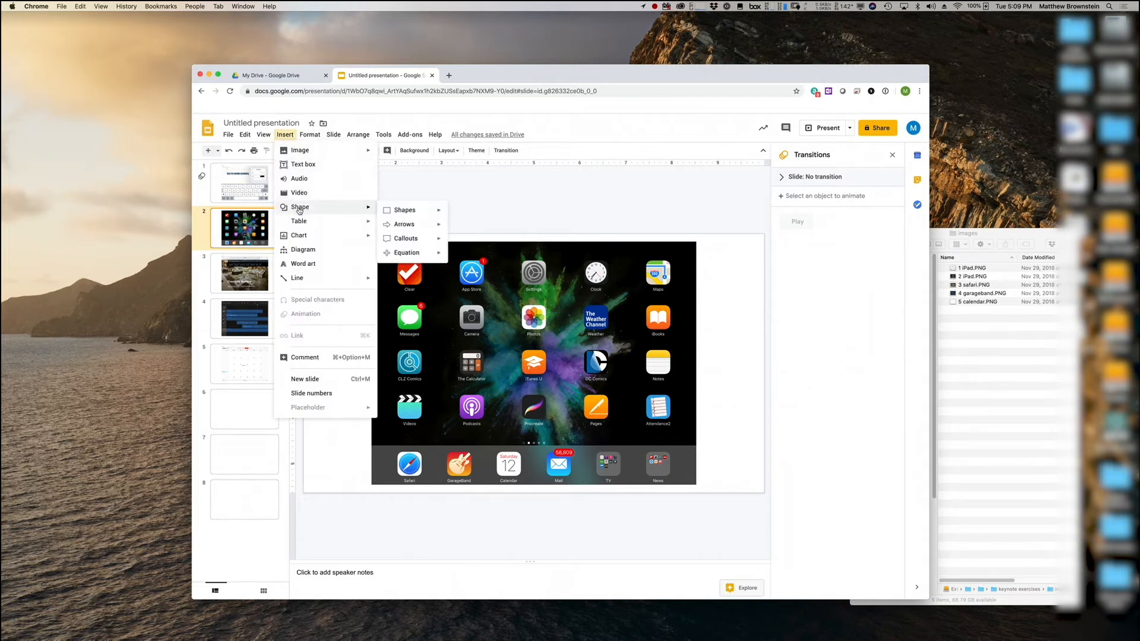
mouse_move(407, 210)
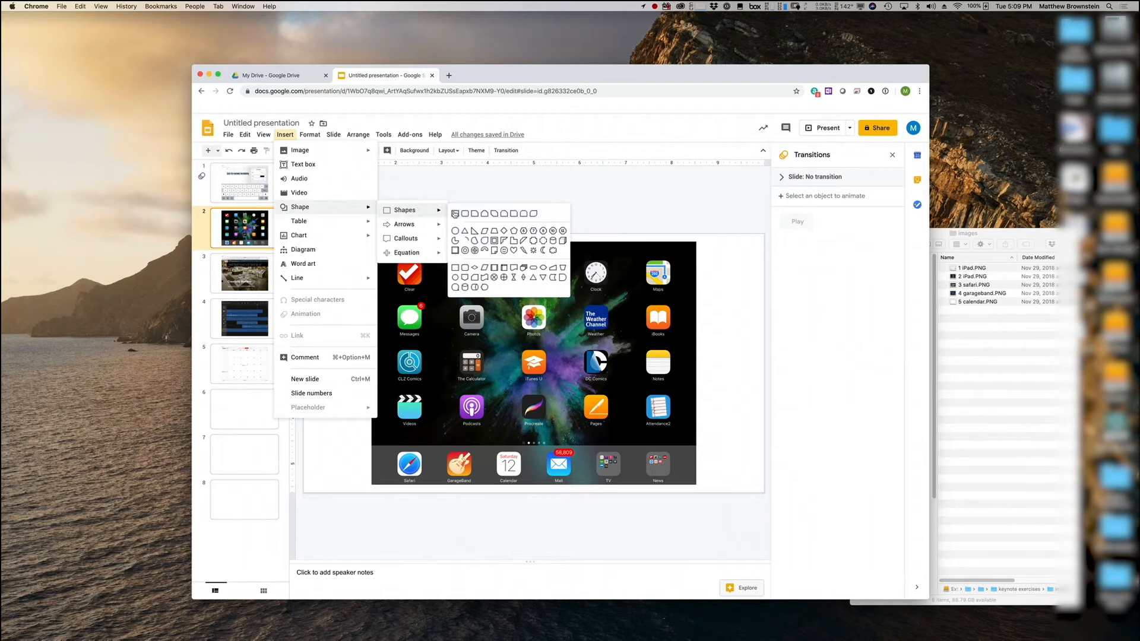
left_click(454, 214)
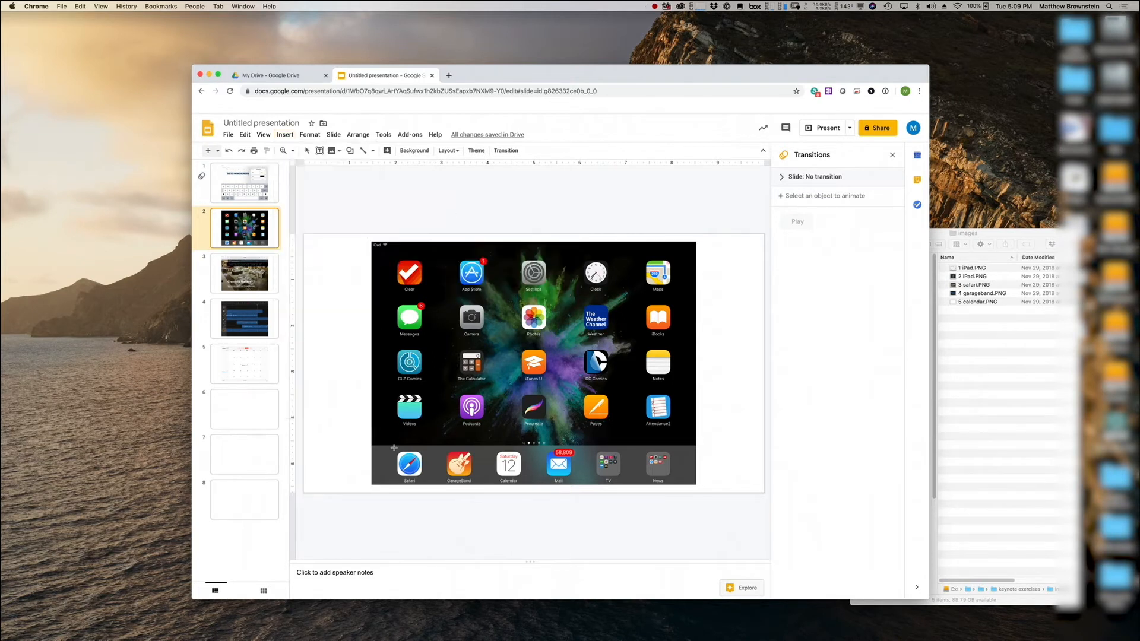
left_click_drag(394, 448, 425, 484)
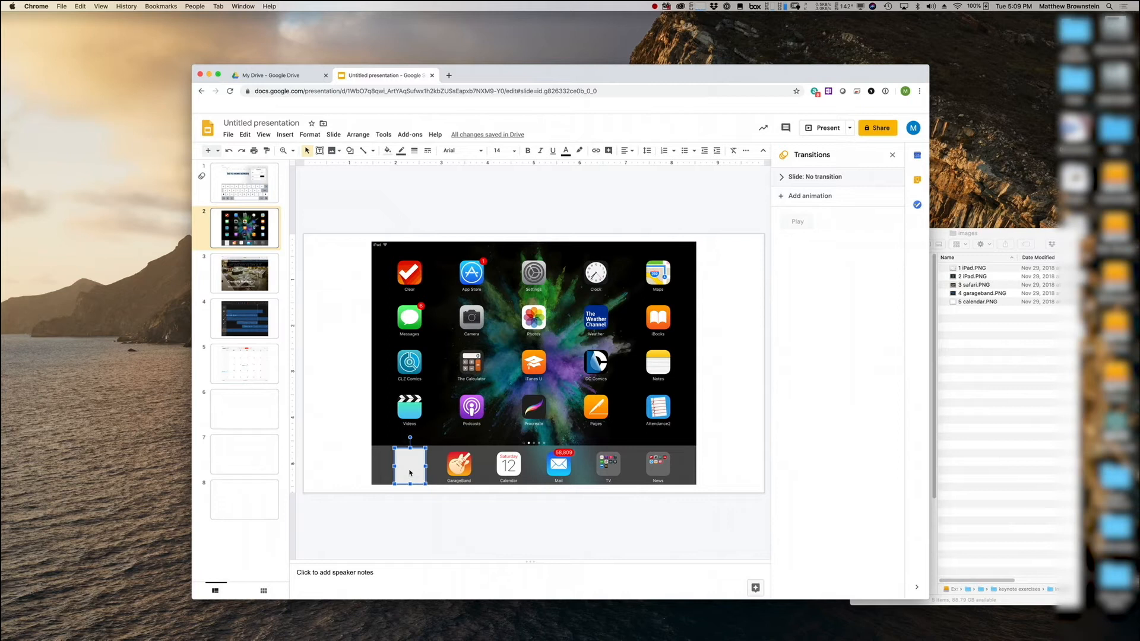
- Make the fill and border of the rectangle over the Safari icon transparent
left_click(388, 152)
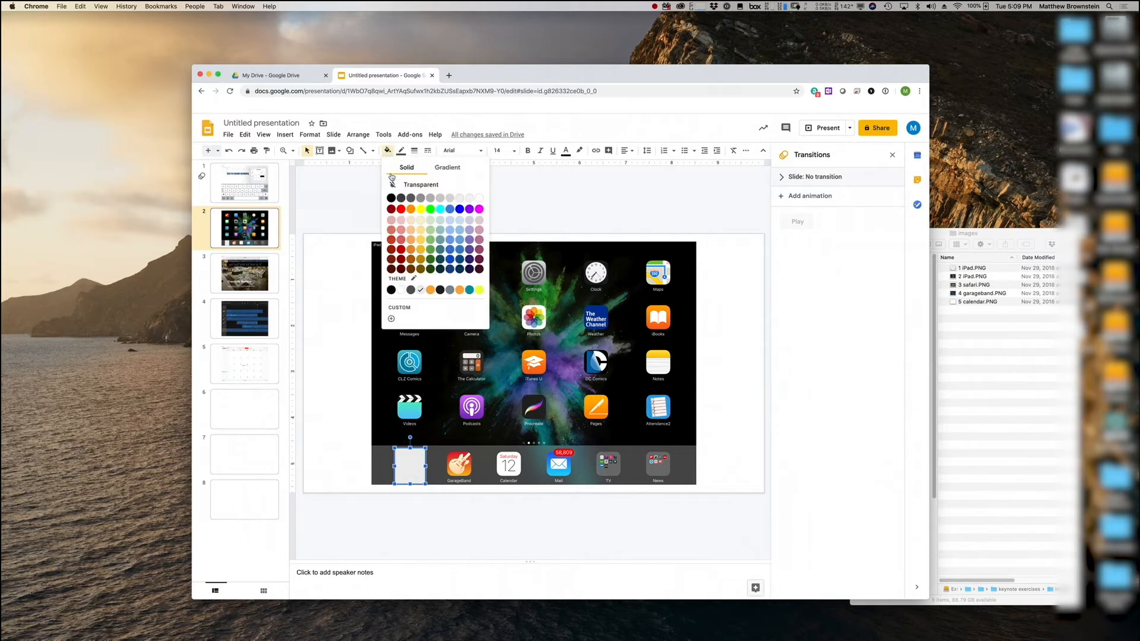
left_click(413, 186)
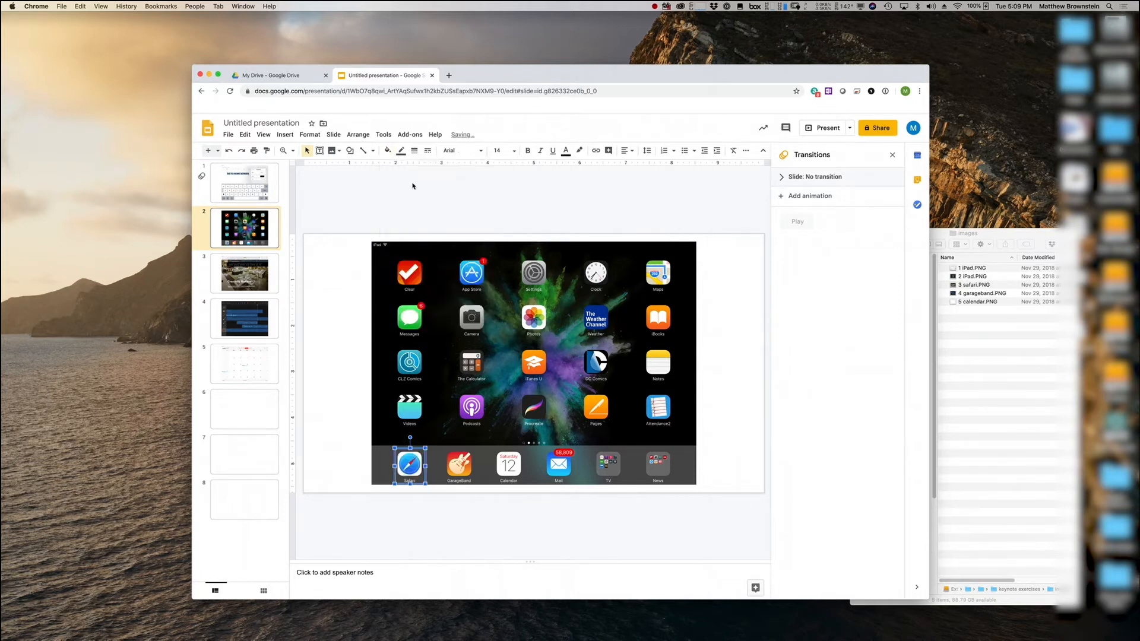
left_click(400, 152)
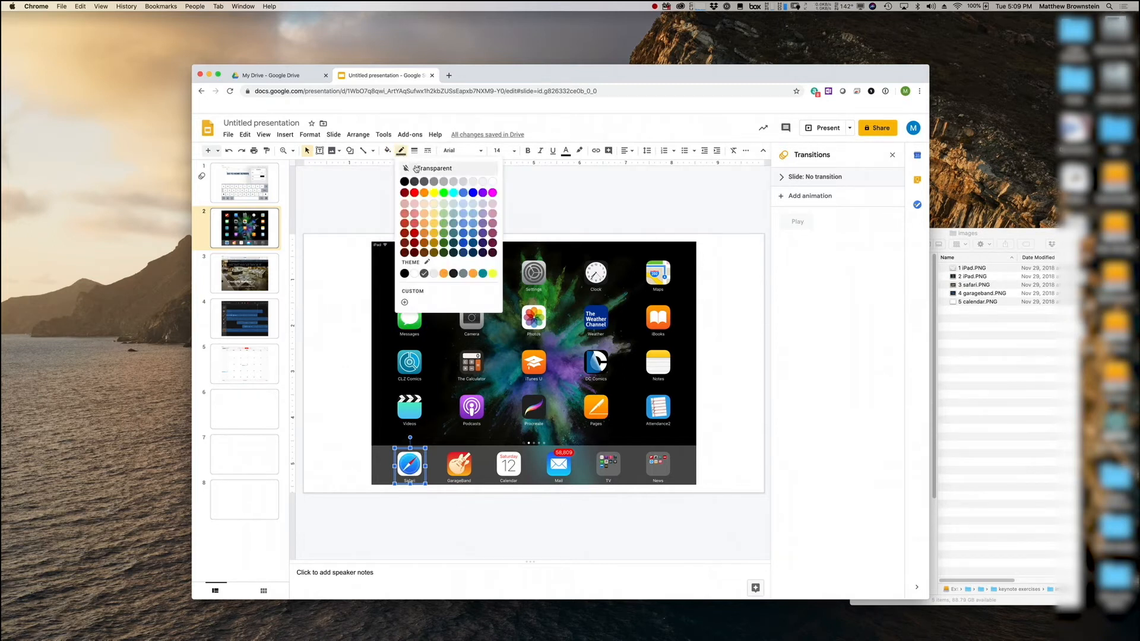
left_click(416, 168)
left_click(363, 470)
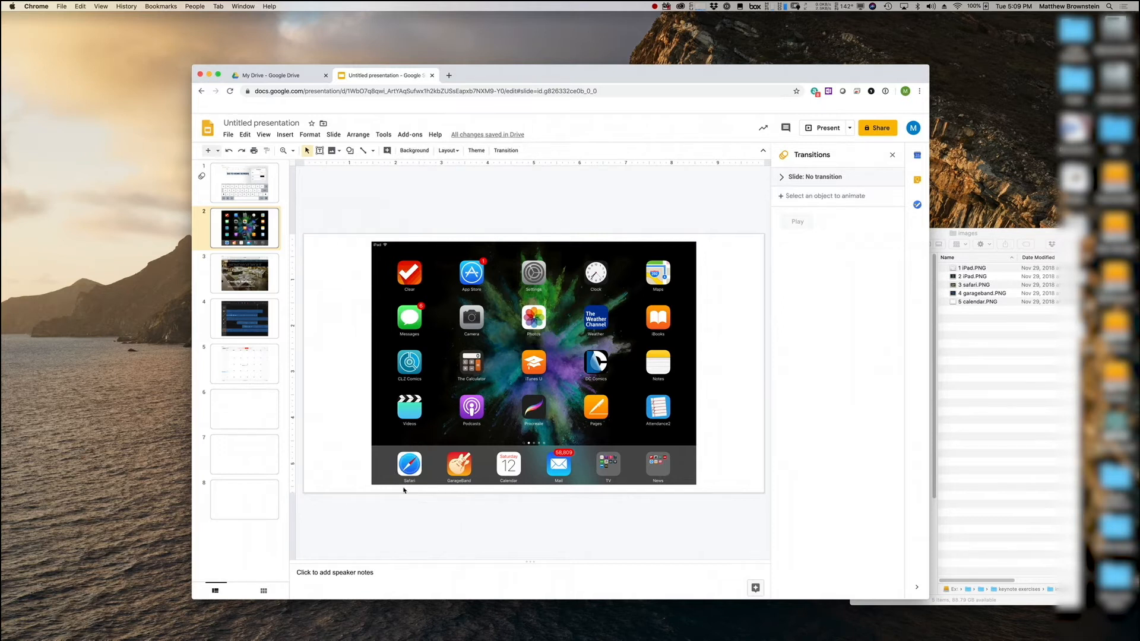
- Link the transparent rectangle over the Safari icon to Slide 3 of this presentation
left_click(416, 468)
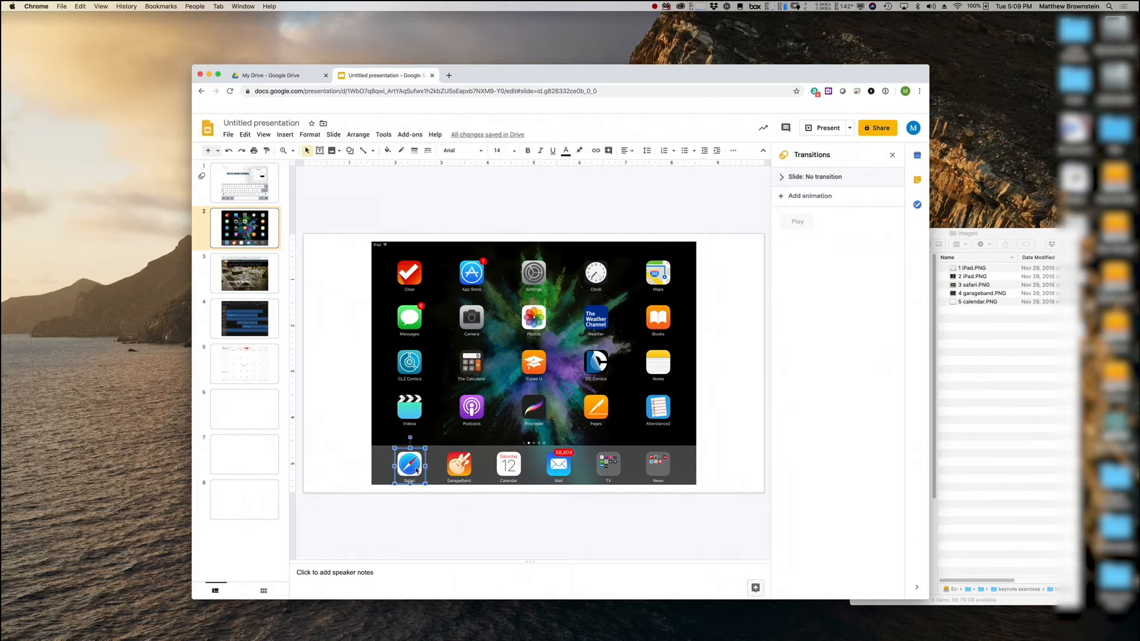
right_click(415, 470)
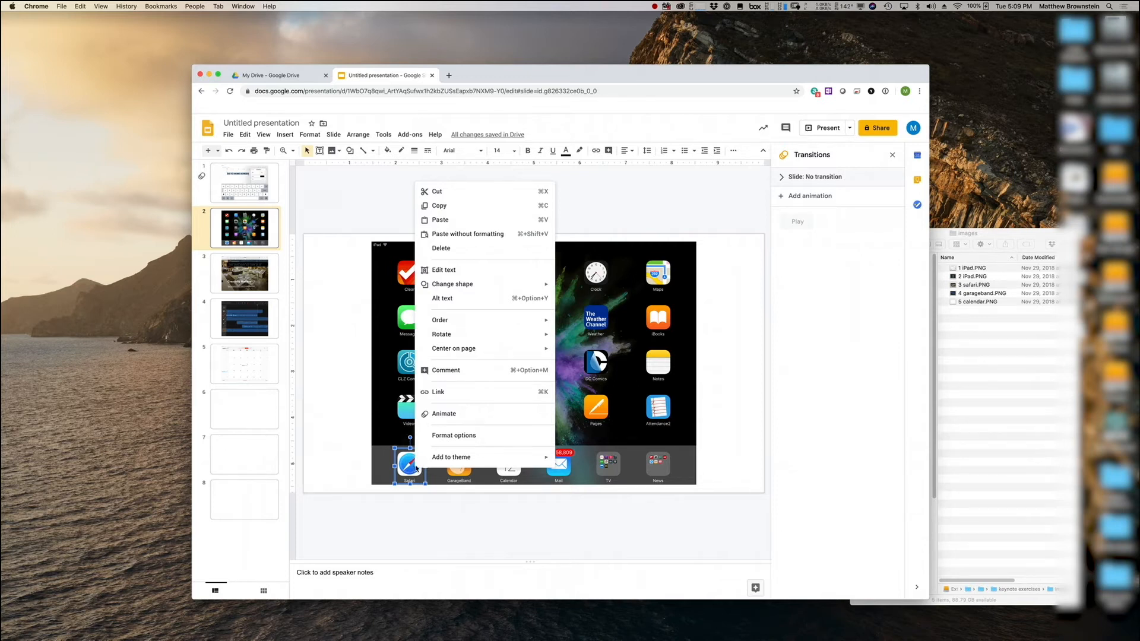
left_click(438, 392)
left_click(403, 525)
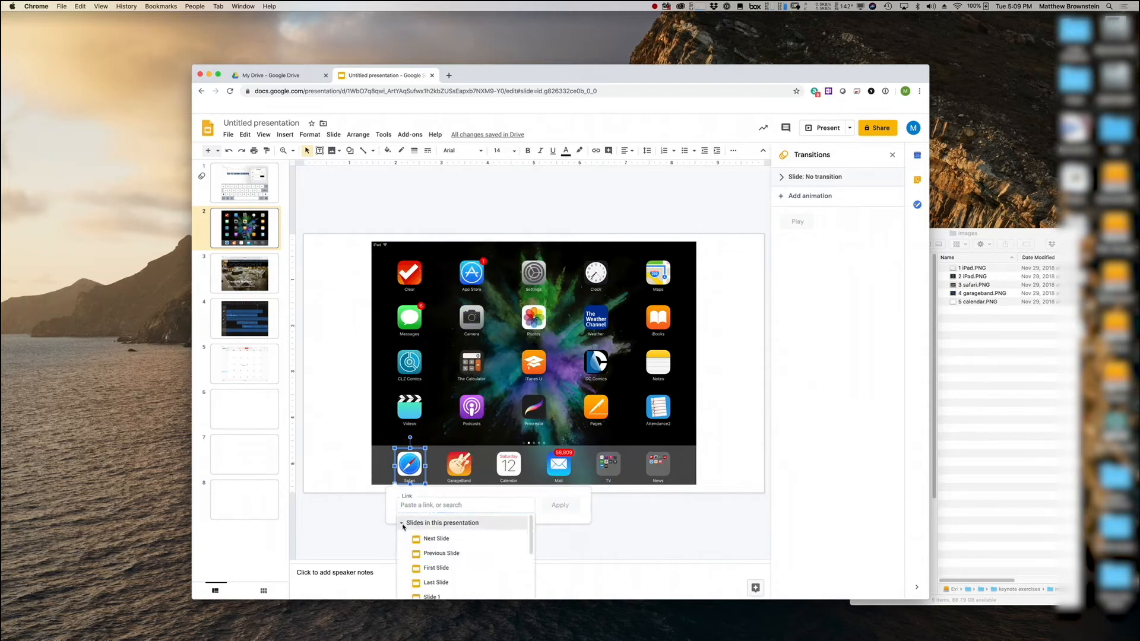
scroll(415, 552, "down", 3)
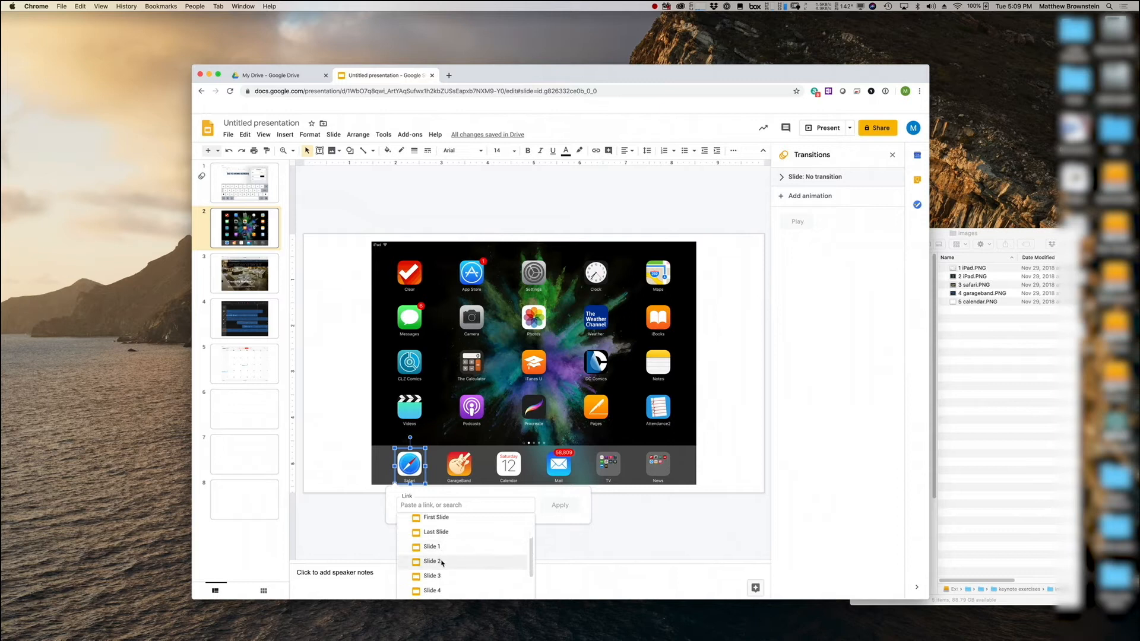
left_click(421, 575)
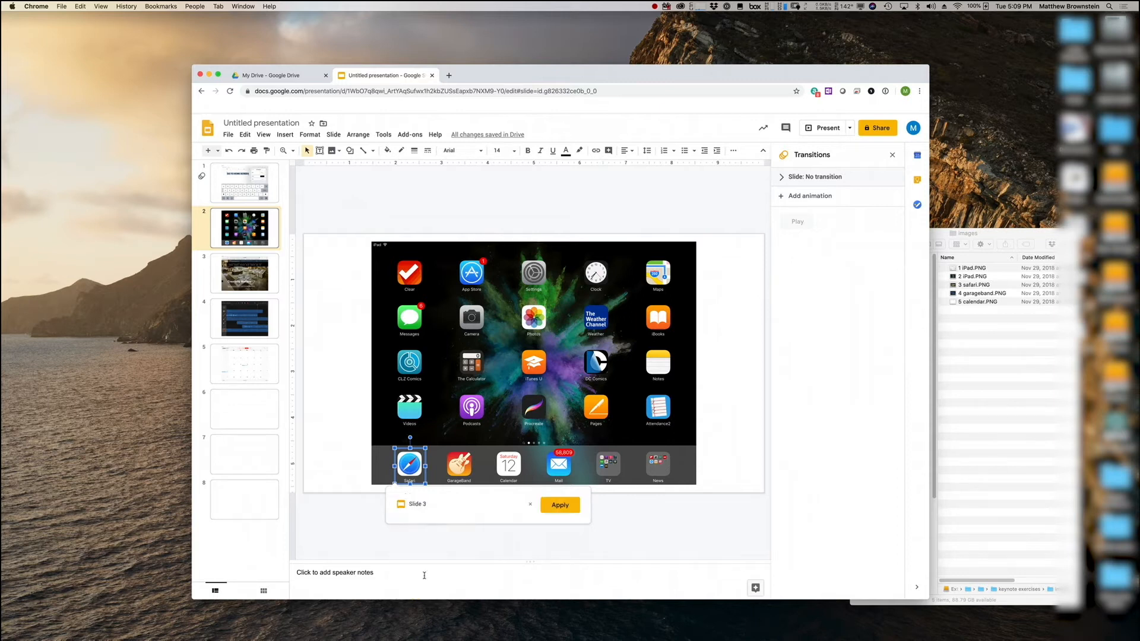
left_click(561, 506)
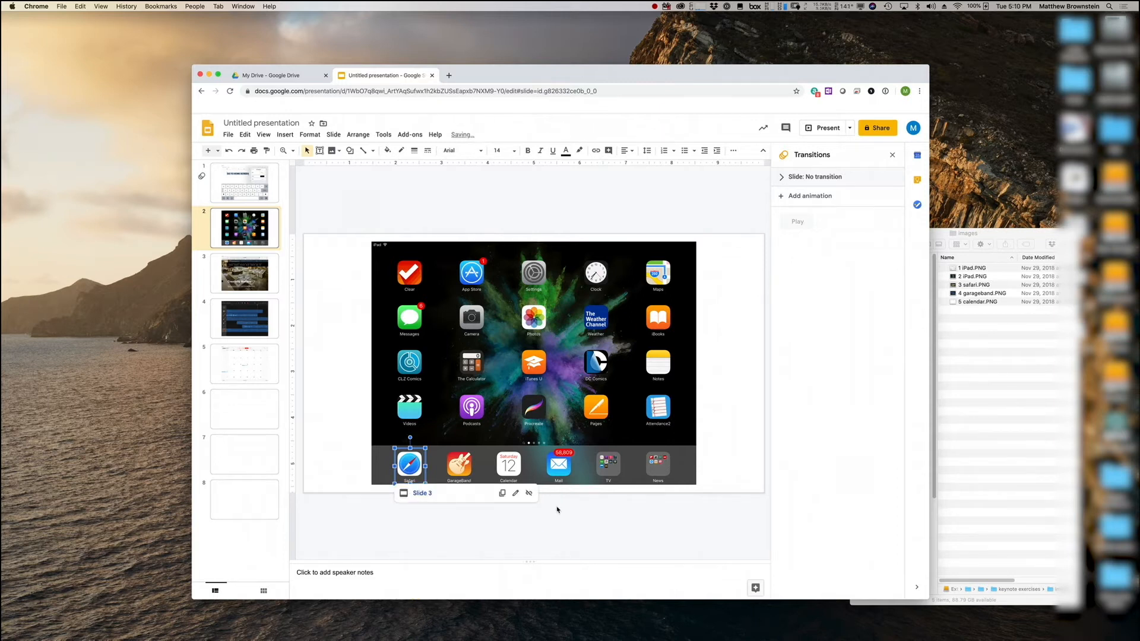
left_click(332, 354)
- Draw a rectangle covering the GarageBand icon and its label in the dock on slide 2
left_click(306, 135)
mouse_move(287, 136)
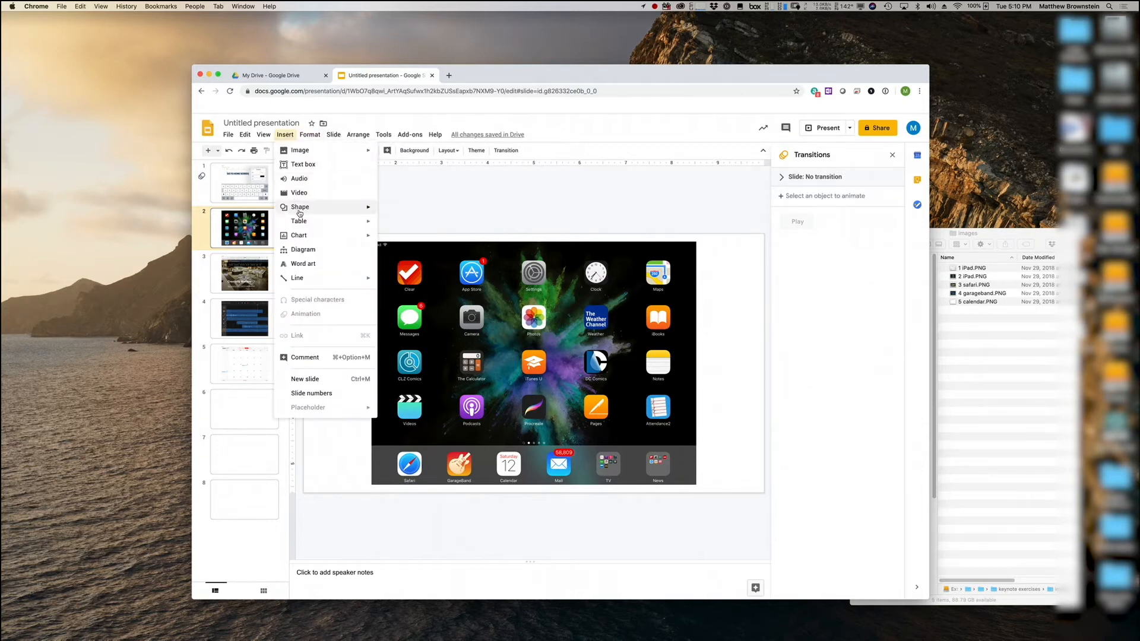
mouse_move(299, 209)
mouse_move(399, 210)
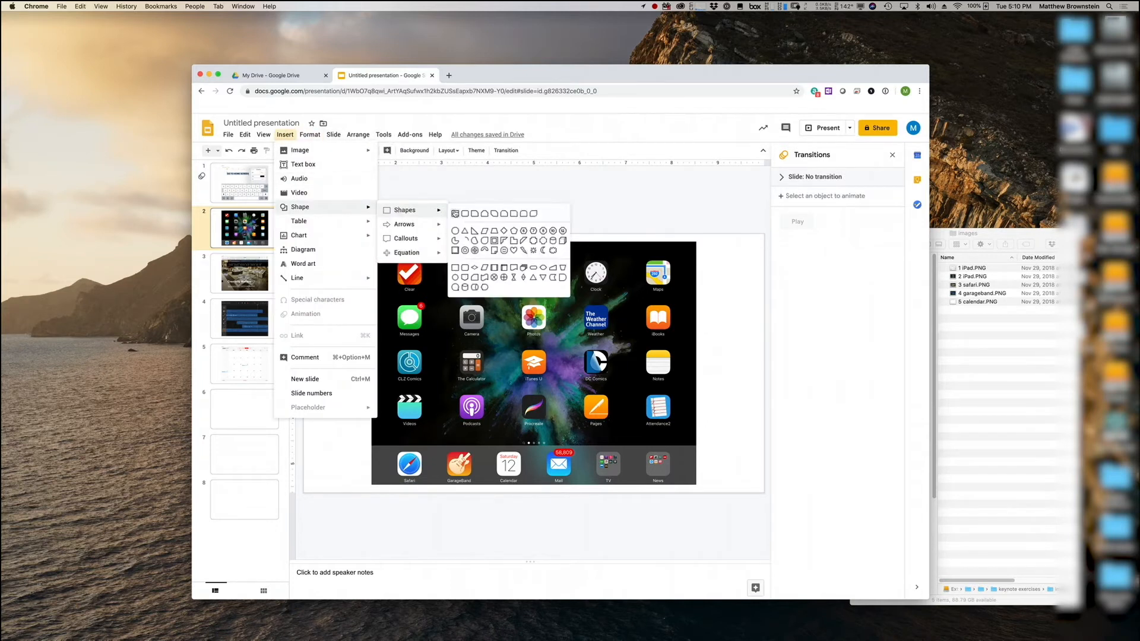
left_click(455, 214)
left_click_drag(445, 451, 477, 484)
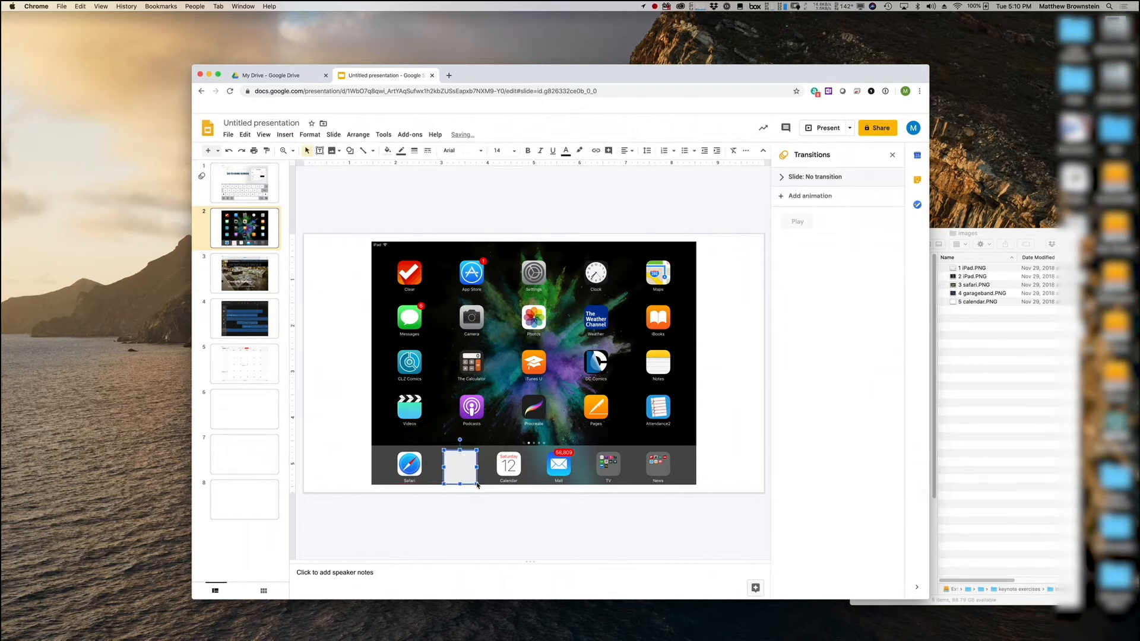
- Make the fill and border of the rectangle over the GarageBand icon transparent
left_click(387, 150)
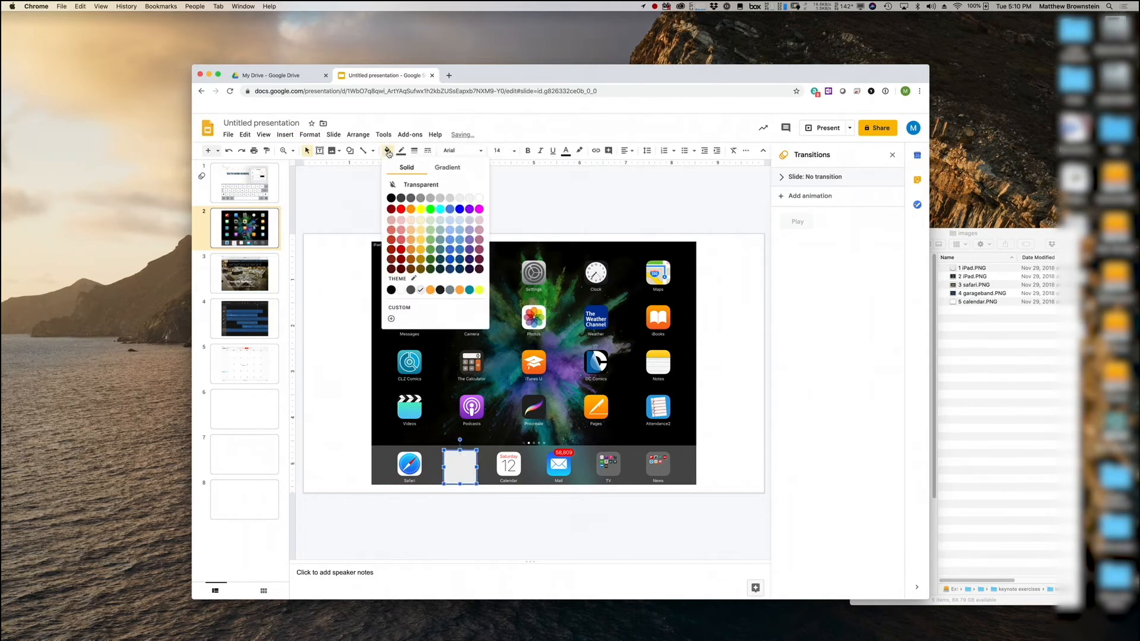
left_click(419, 185)
left_click(401, 150)
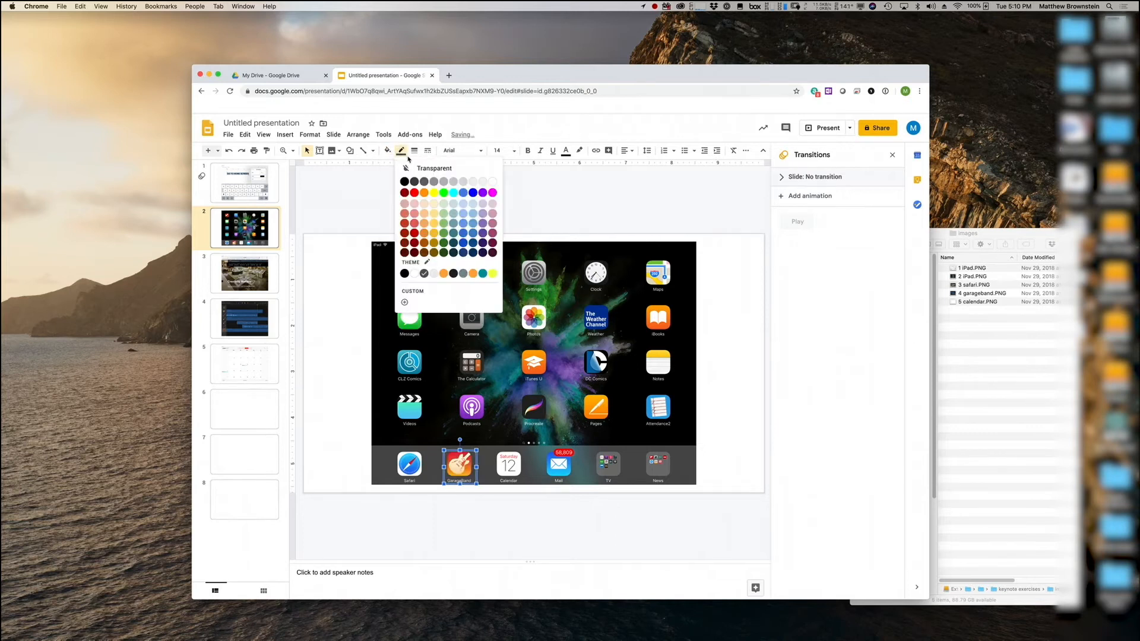
left_click(412, 170)
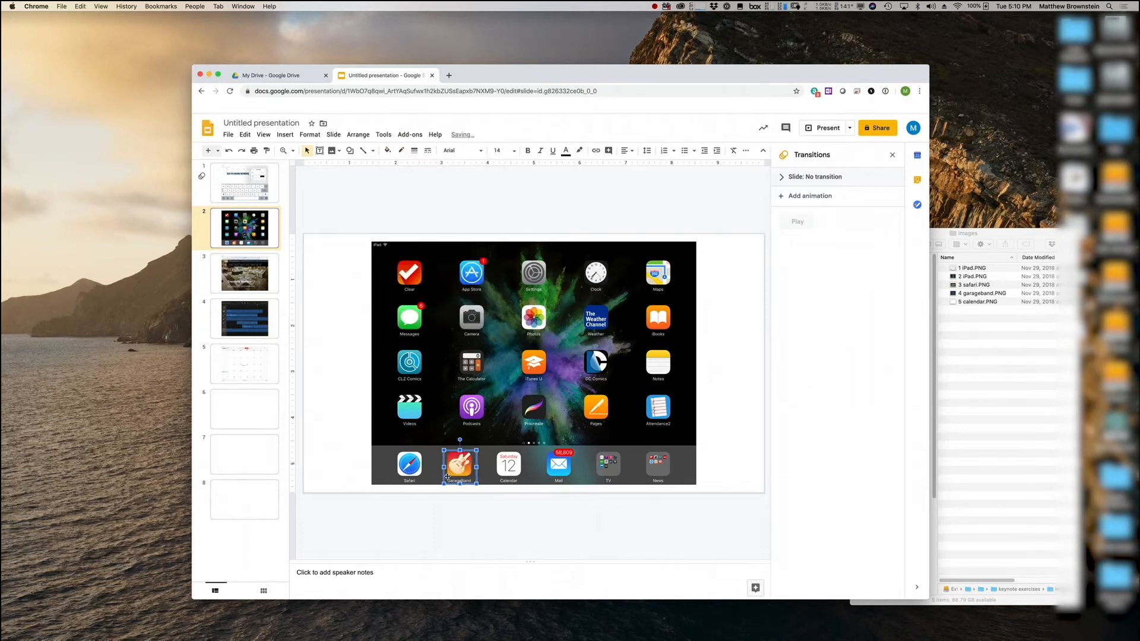
- Link the transparent rectangle over the GarageBand icon to Slide 4 of this presentation
right_click(463, 466)
left_click(493, 386)
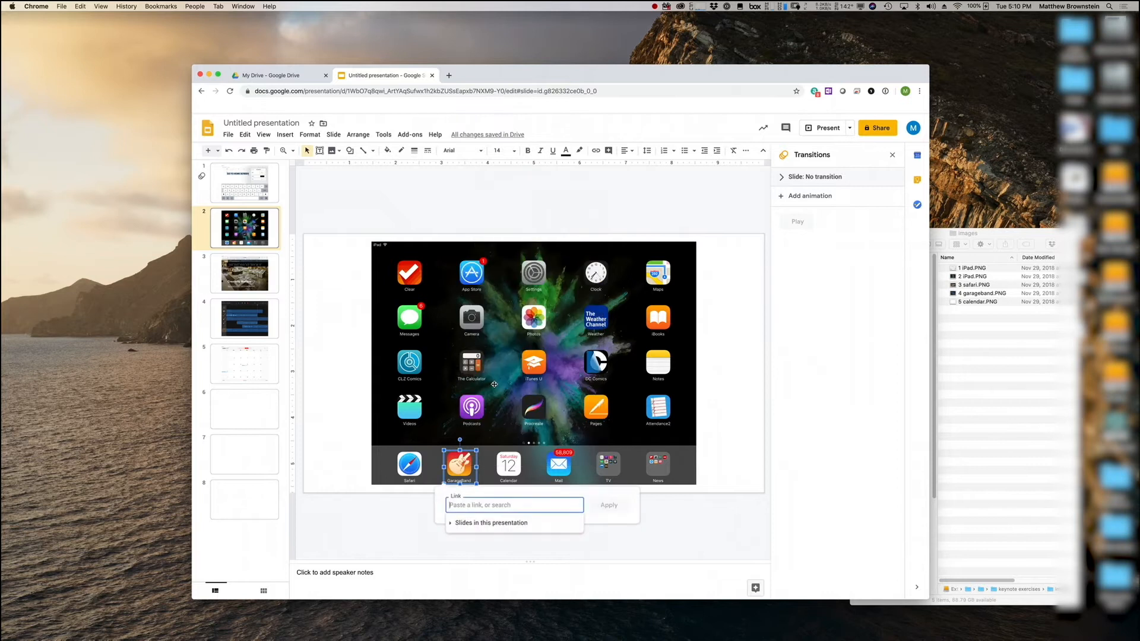
left_click(454, 523)
scroll(469, 576, "down", 2)
scroll(475, 570, "down", 3)
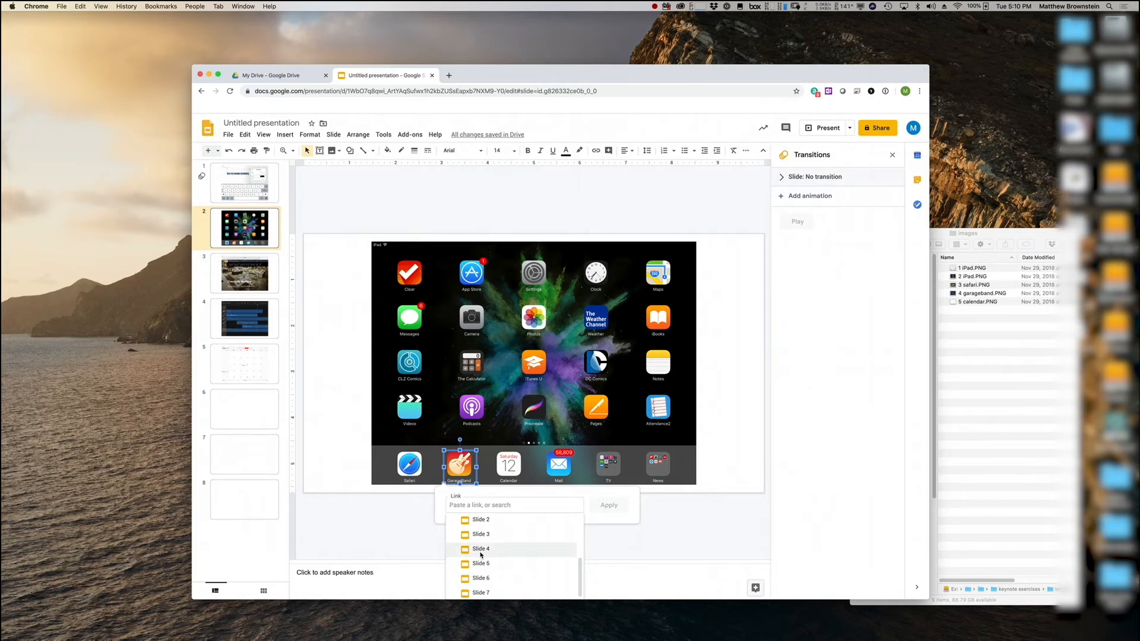
left_click(481, 549)
left_click(608, 505)
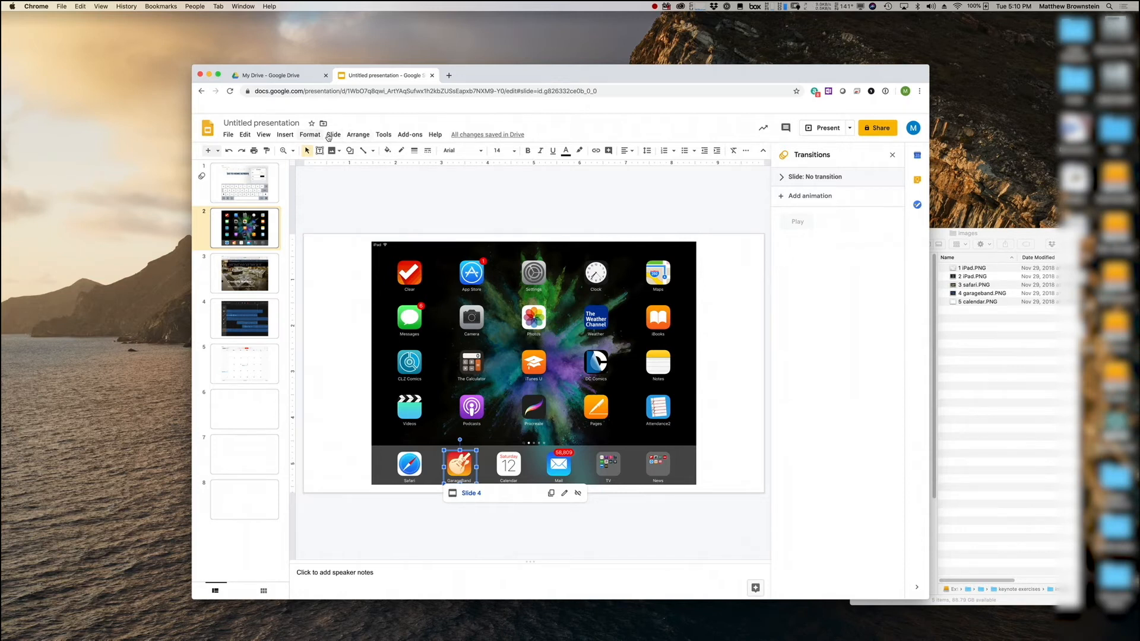
- Draw a rectangle covering the Calendar icon and its label in the dock on slide 2
left_click(291, 138)
mouse_move(306, 208)
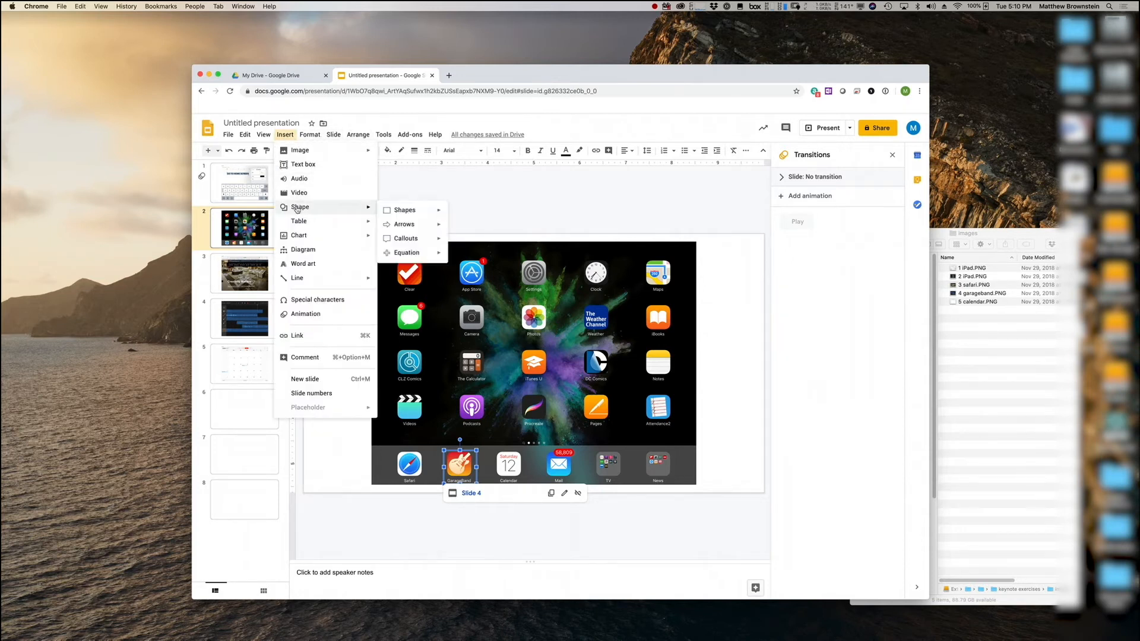
mouse_move(399, 209)
left_click(457, 214)
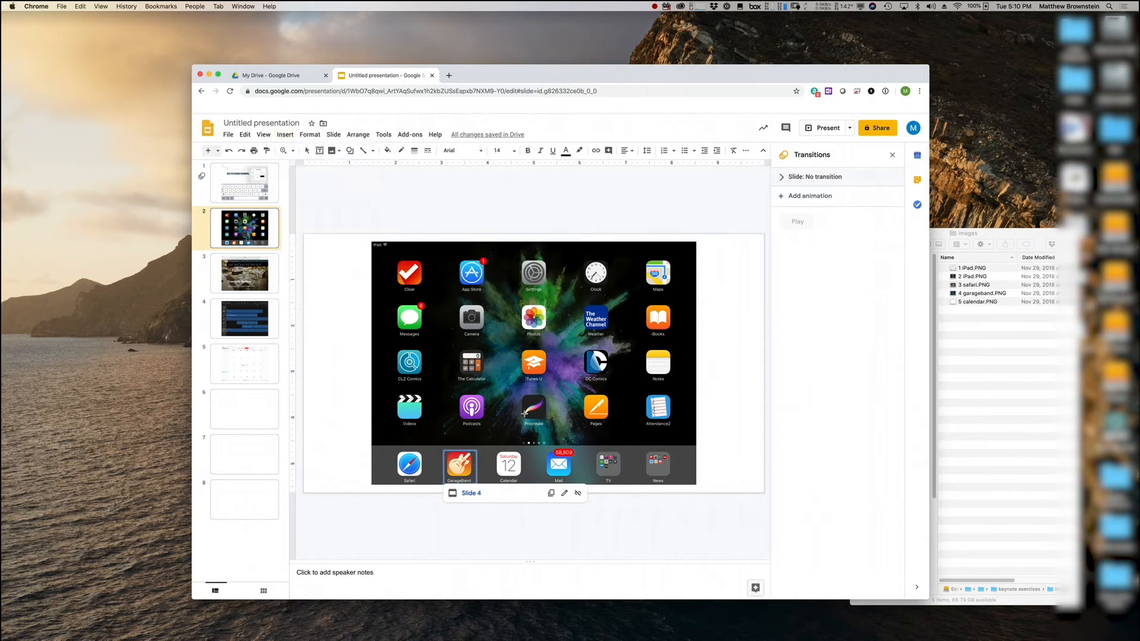
left_click_drag(502, 459, 523, 481)
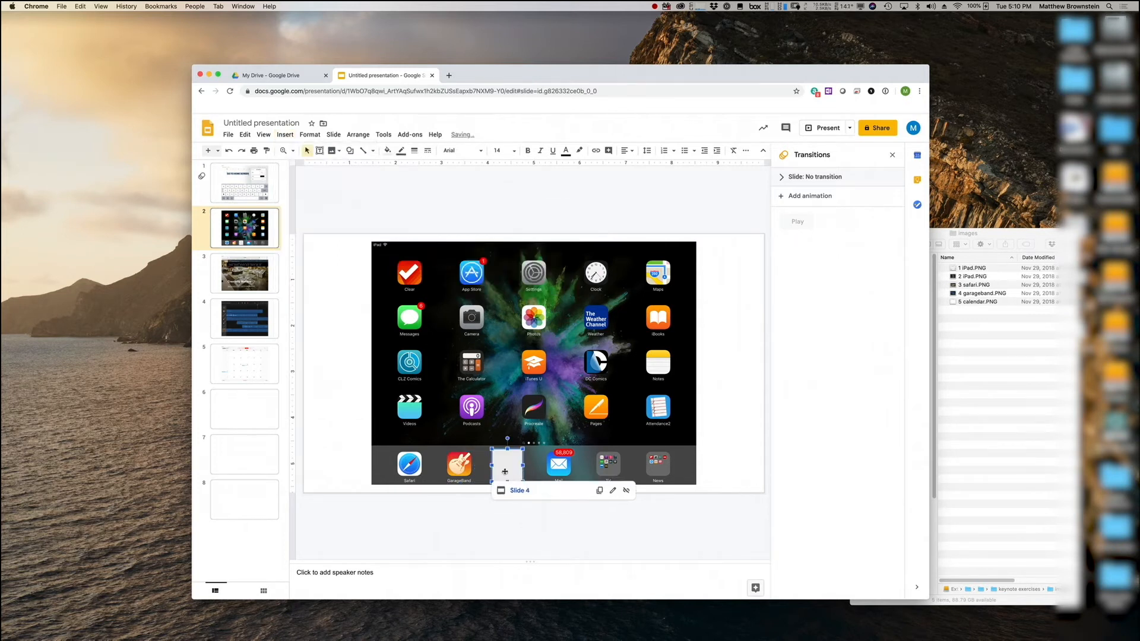
- Replace the link on the rectangle over the Calendar icon with Slide 5 of this presentation
right_click(513, 471)
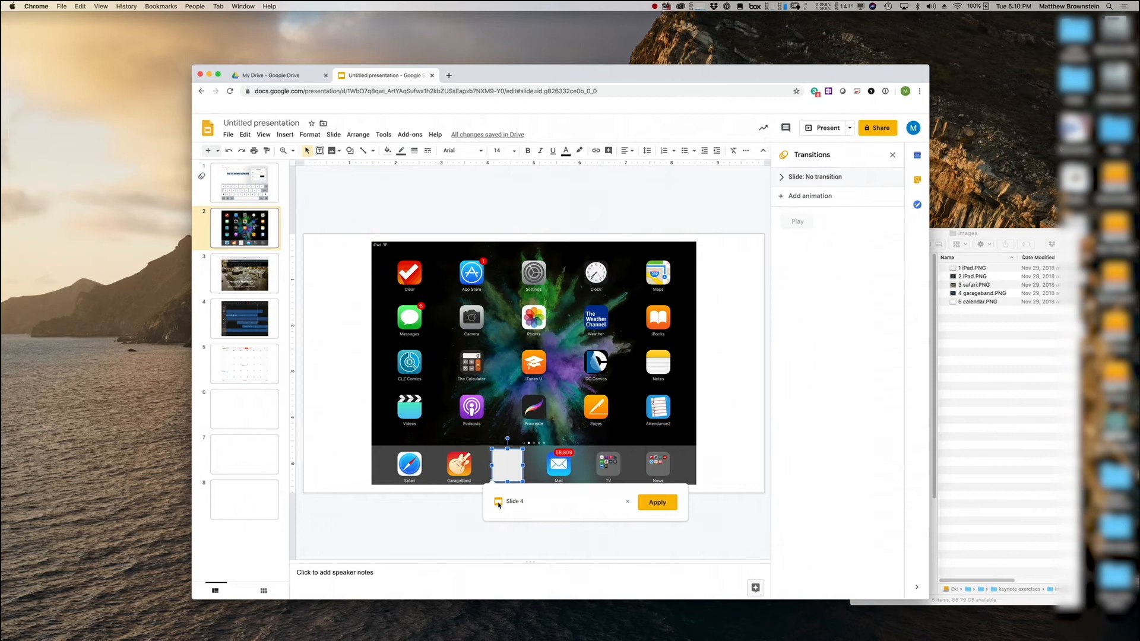
left_click(626, 502)
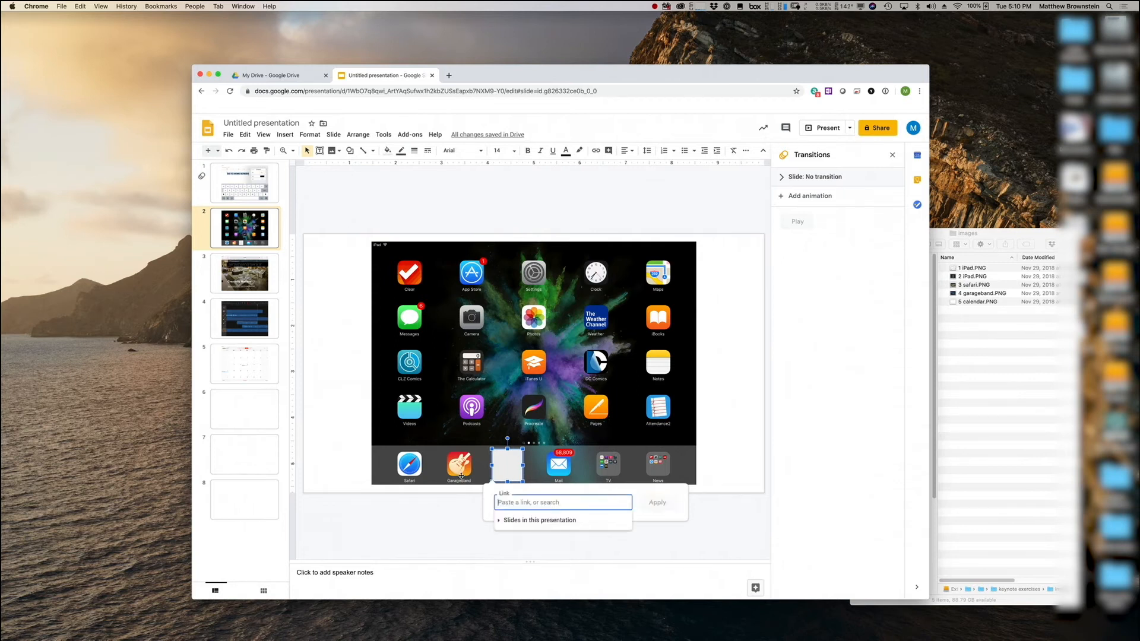
left_click(501, 521)
scroll(515, 560, "down", 3)
left_click(511, 558)
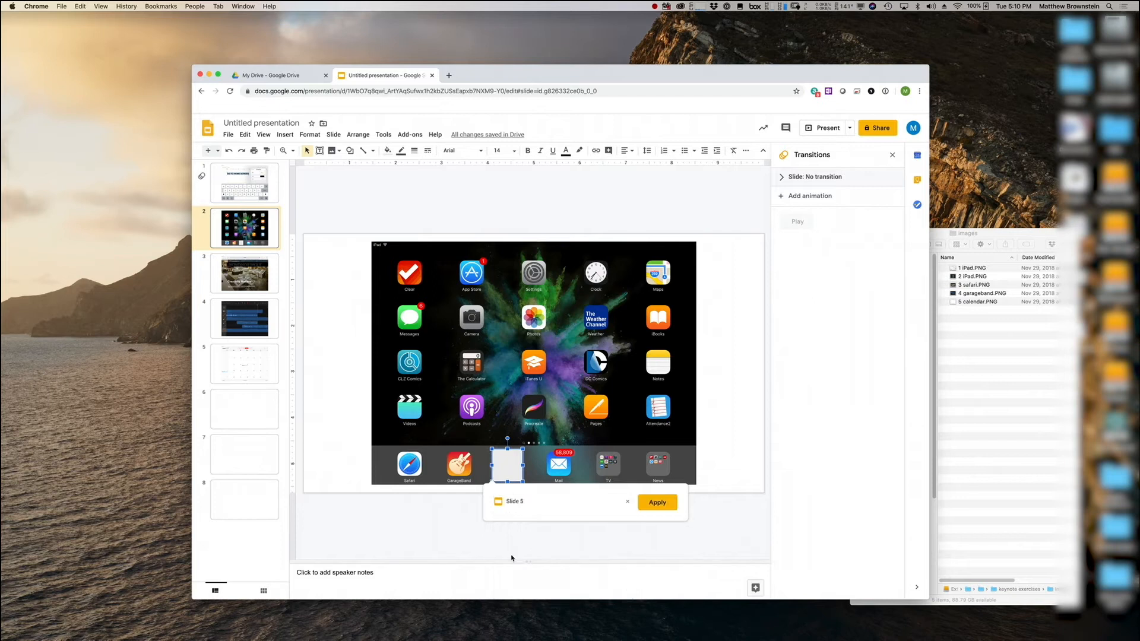
left_click(649, 505)
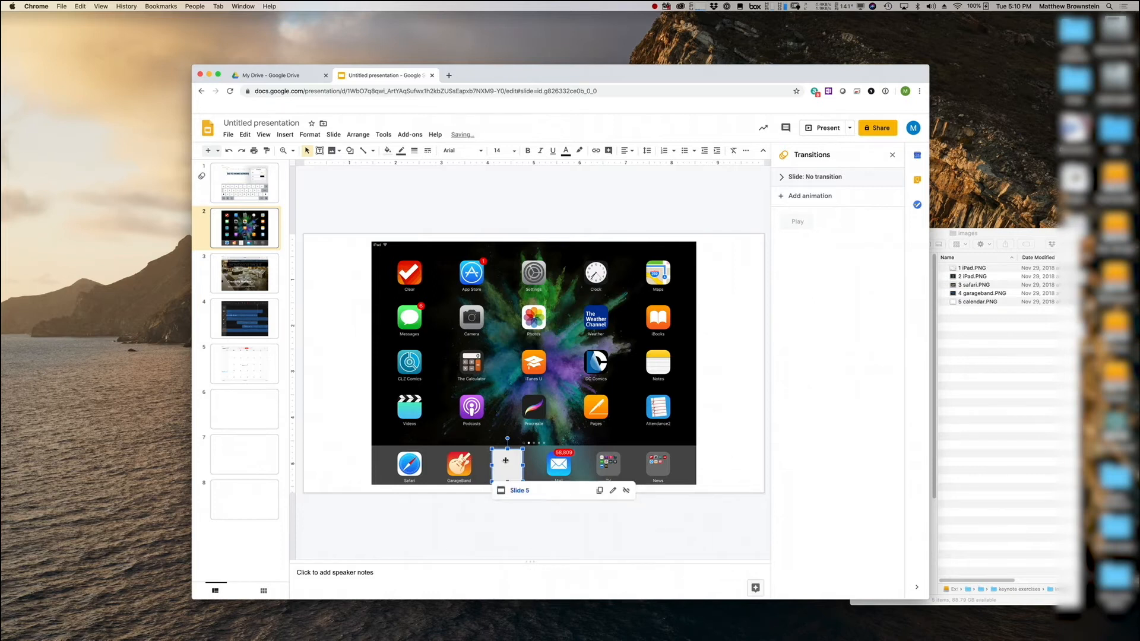
- Make the fill and border of the rectangle over the Calendar icon transparent
left_click(387, 150)
left_click(387, 150)
left_click(402, 151)
left_click(402, 151)
left_click(319, 371)
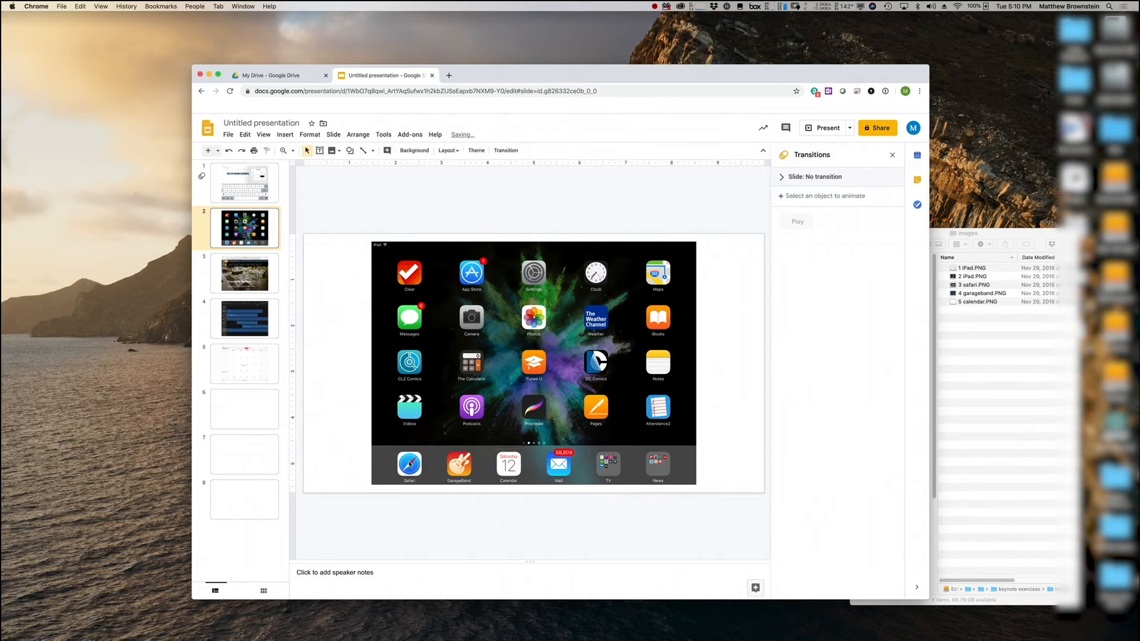
- Check the links on the GarageBand and Calendar rectangles, and test the Safari link by presenting from slide 2
left_click(462, 468)
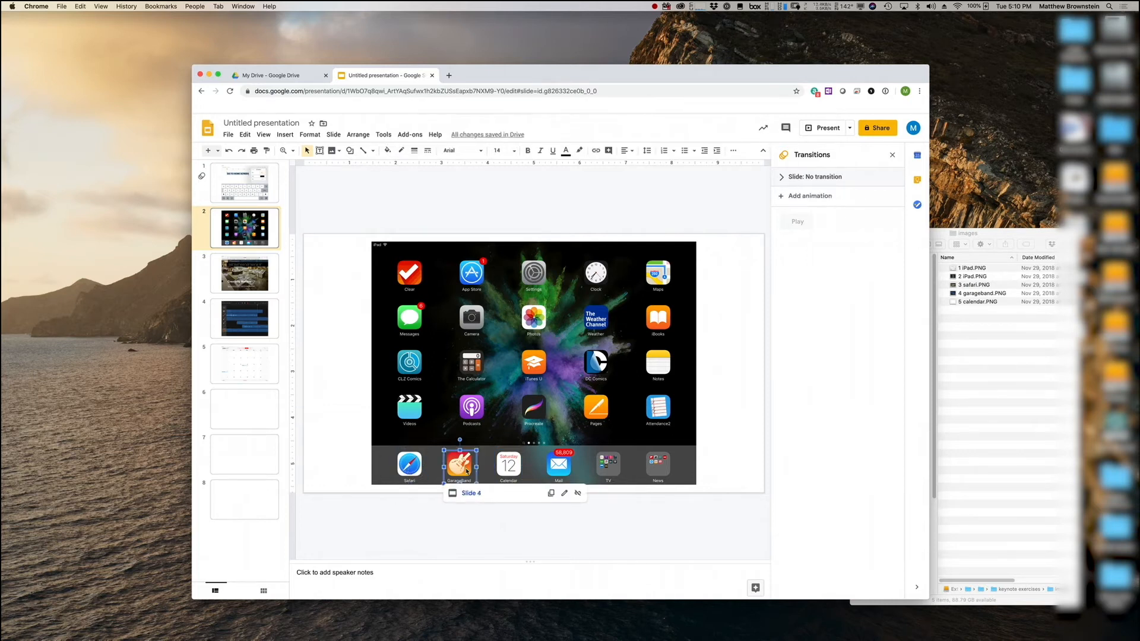
left_click(503, 466)
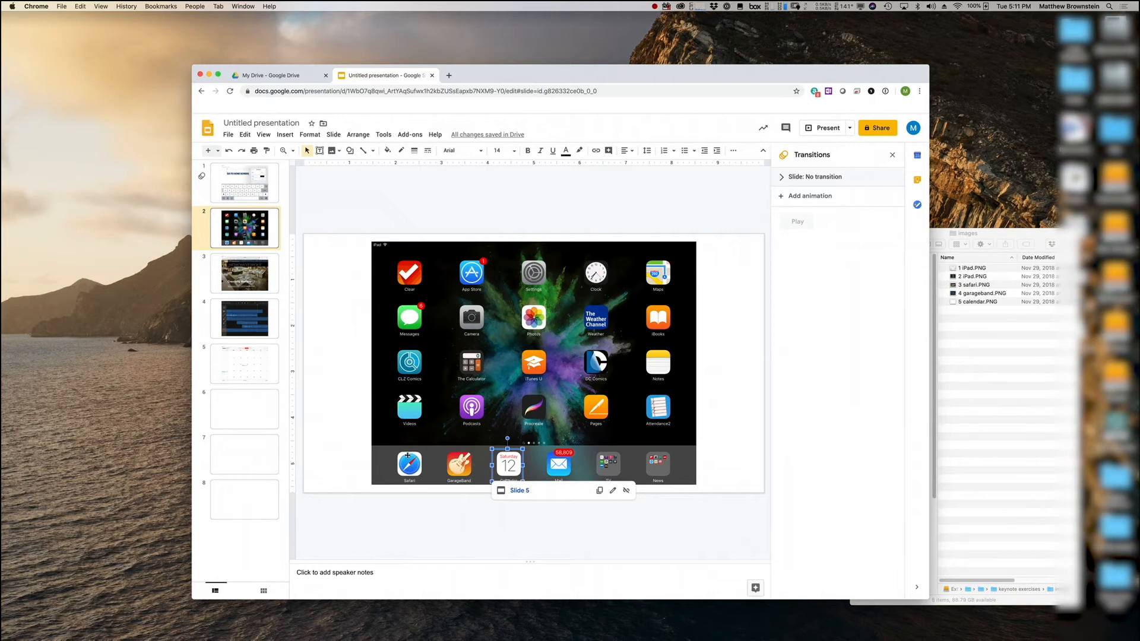
left_click(359, 446)
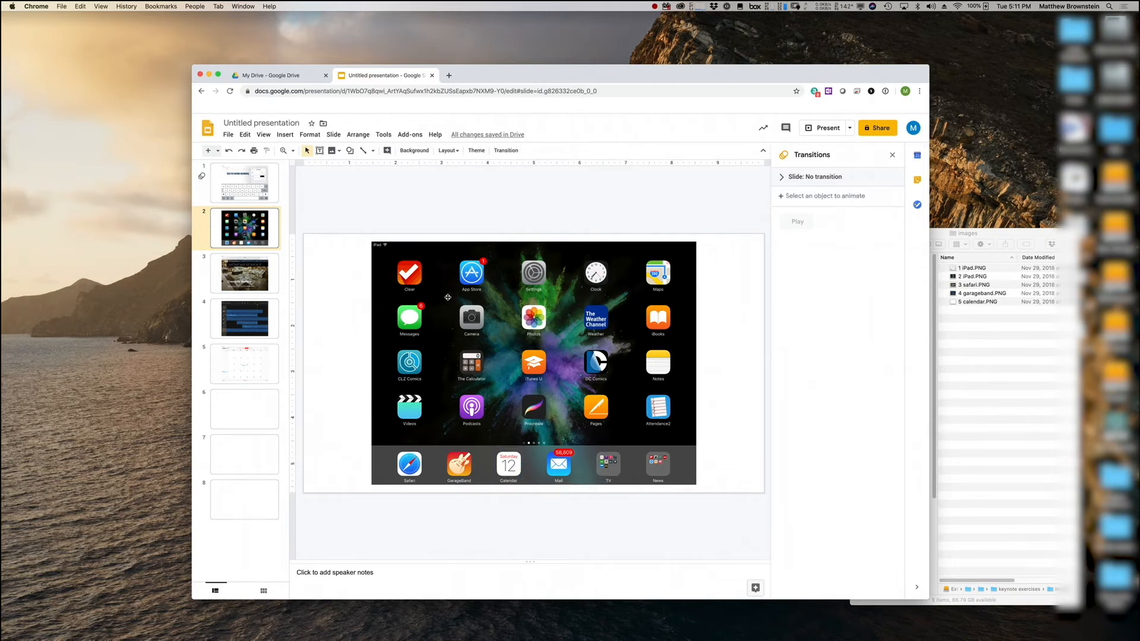
left_click(830, 132)
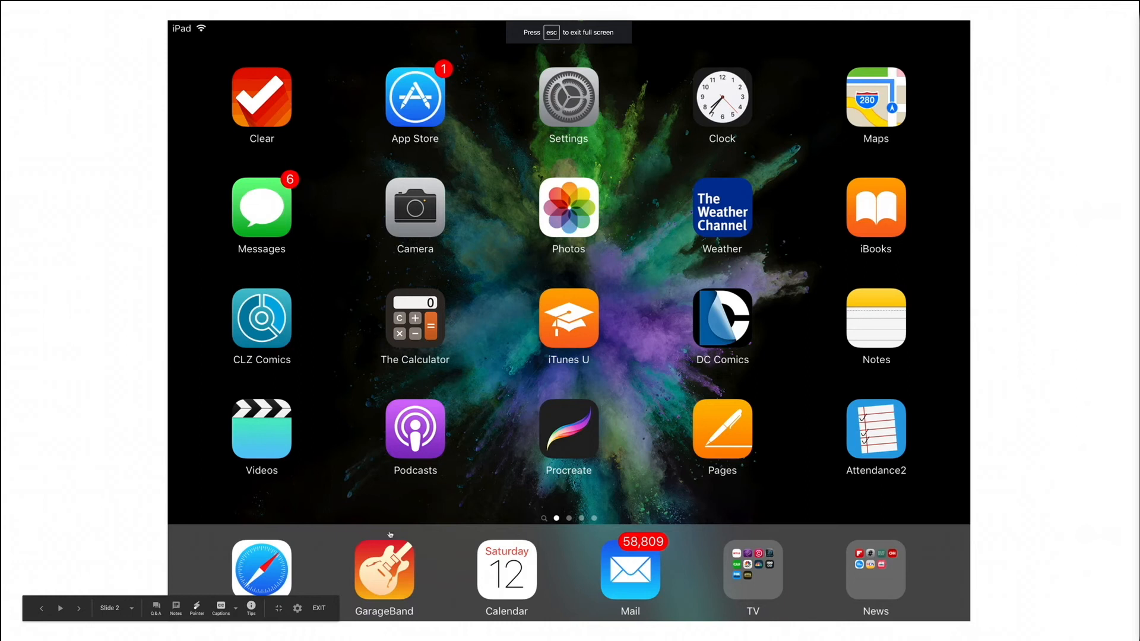
left_click(261, 562)
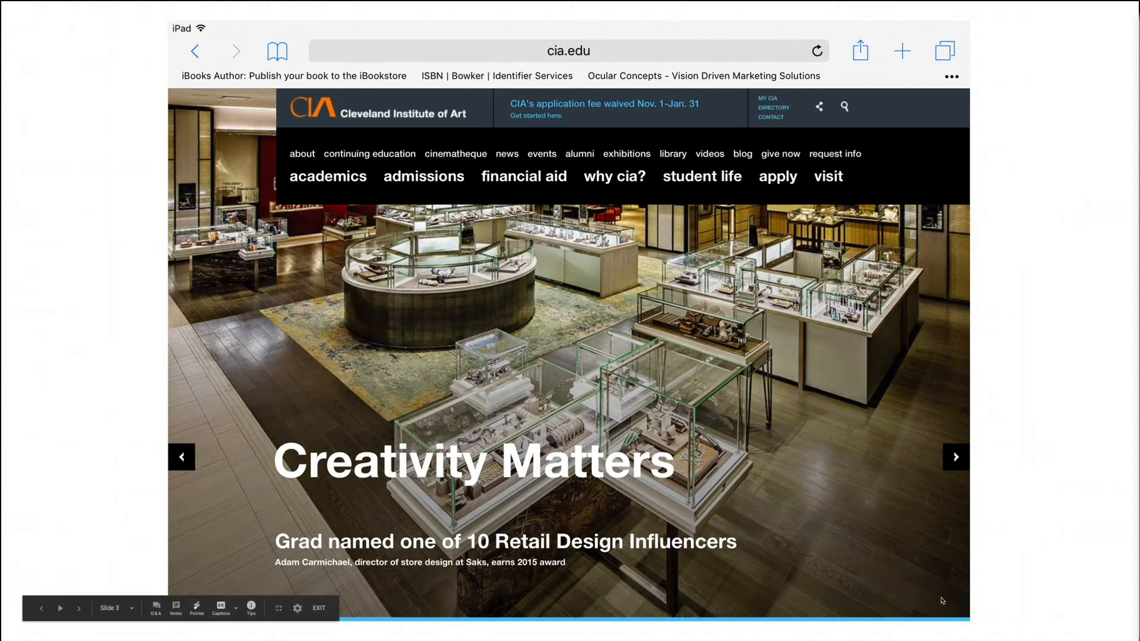
key("Escape")
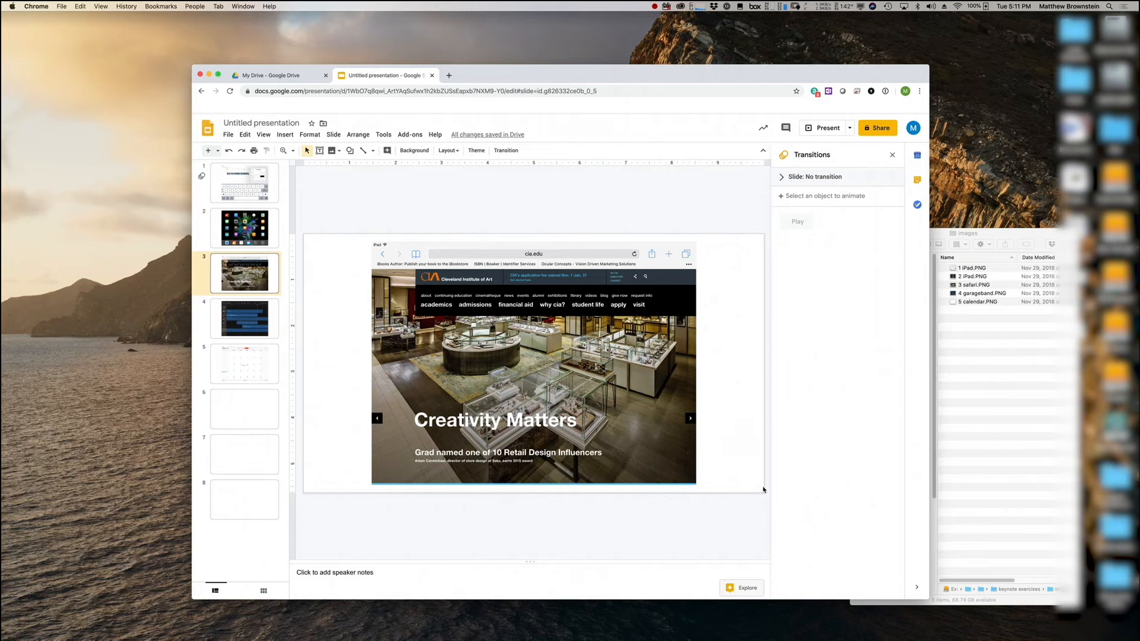
- Draw a small rectangle in the blank lower-right corner of slide 3, enter the text "Back" in it and select that text
left_click(350, 150)
mouse_move(352, 168)
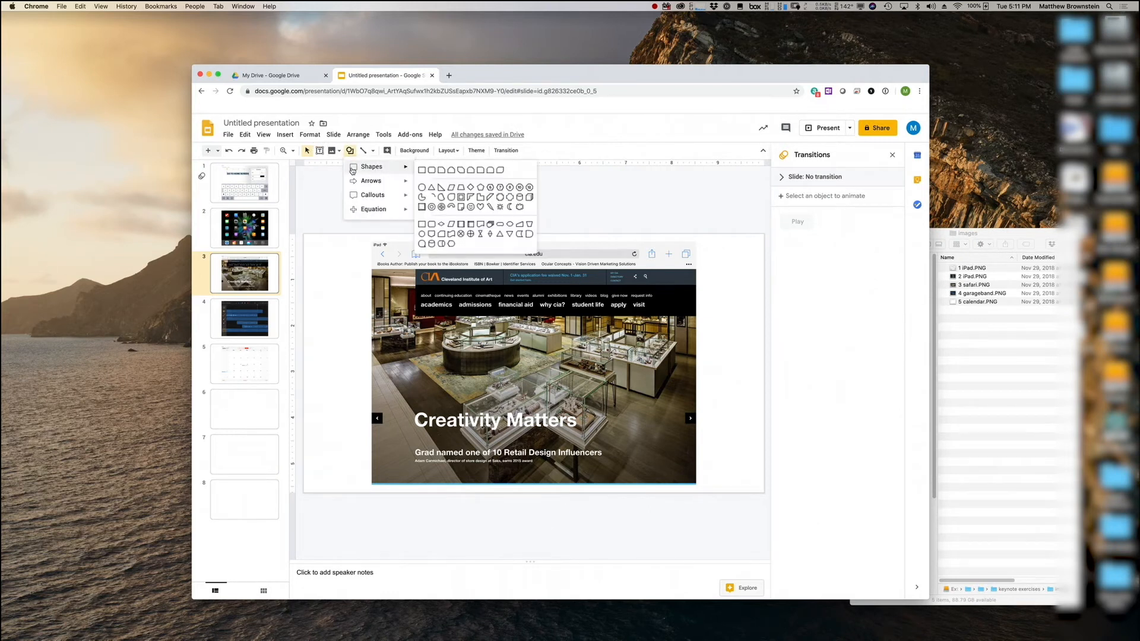
left_click(422, 171)
left_click_drag(706, 462, 758, 484)
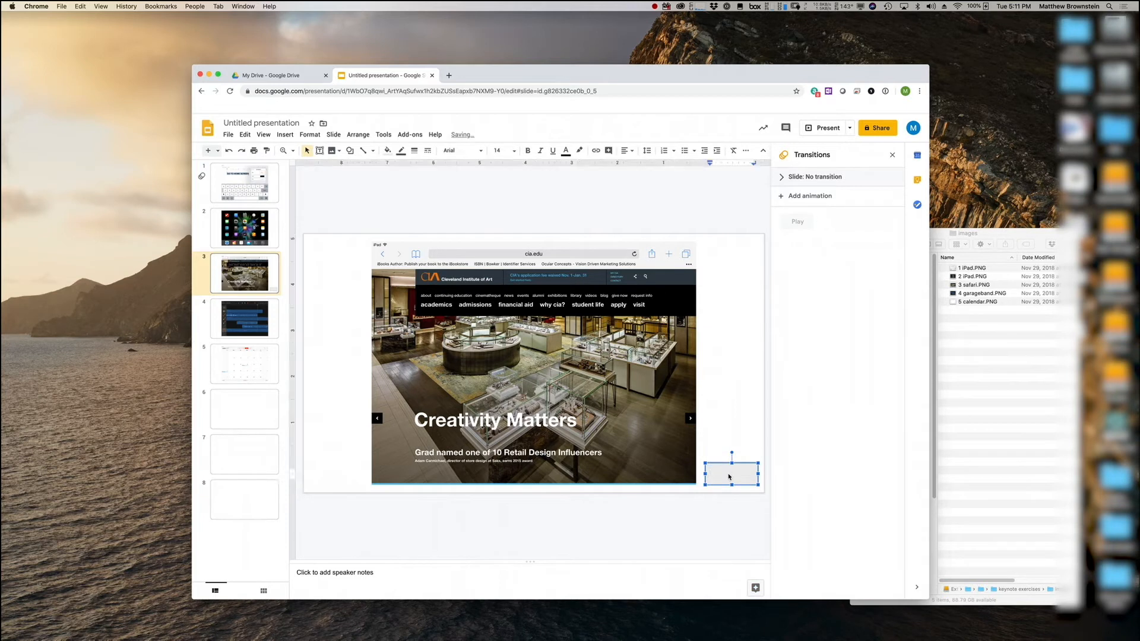
type("Back")
key("super+a")
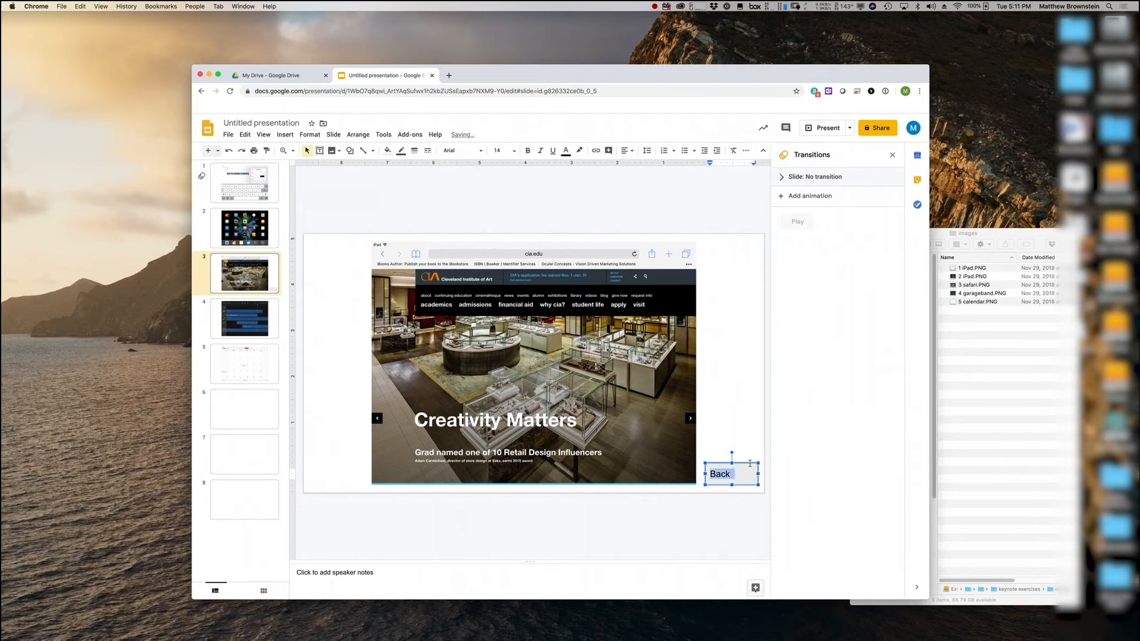
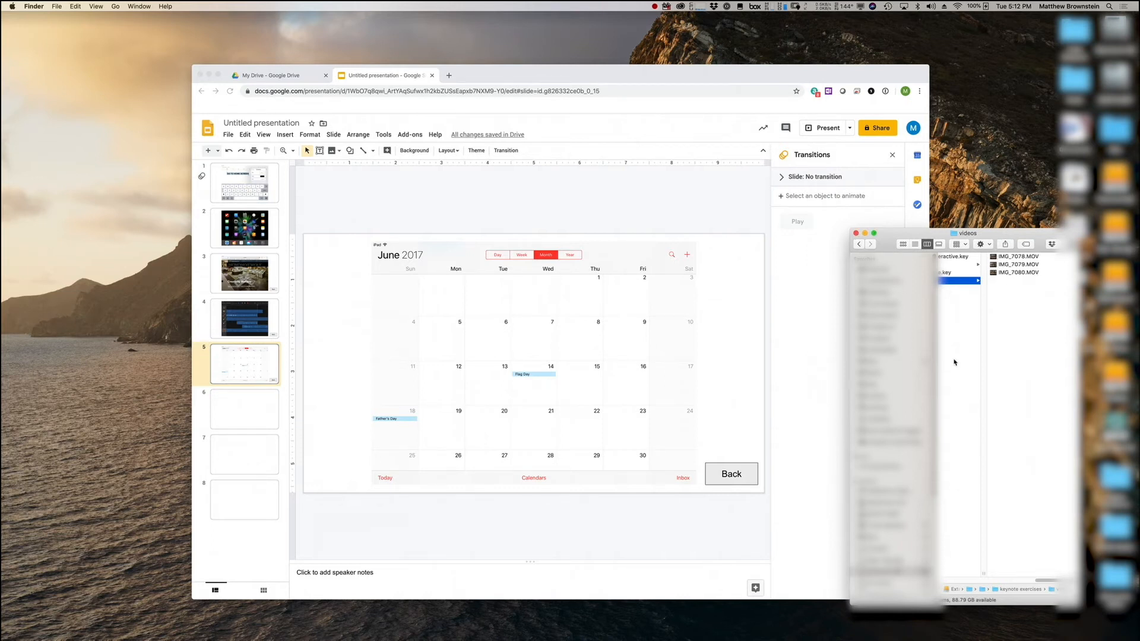
- Rename the presentation to the author's surname followed by "_Interactive"
left_click(517, 196)
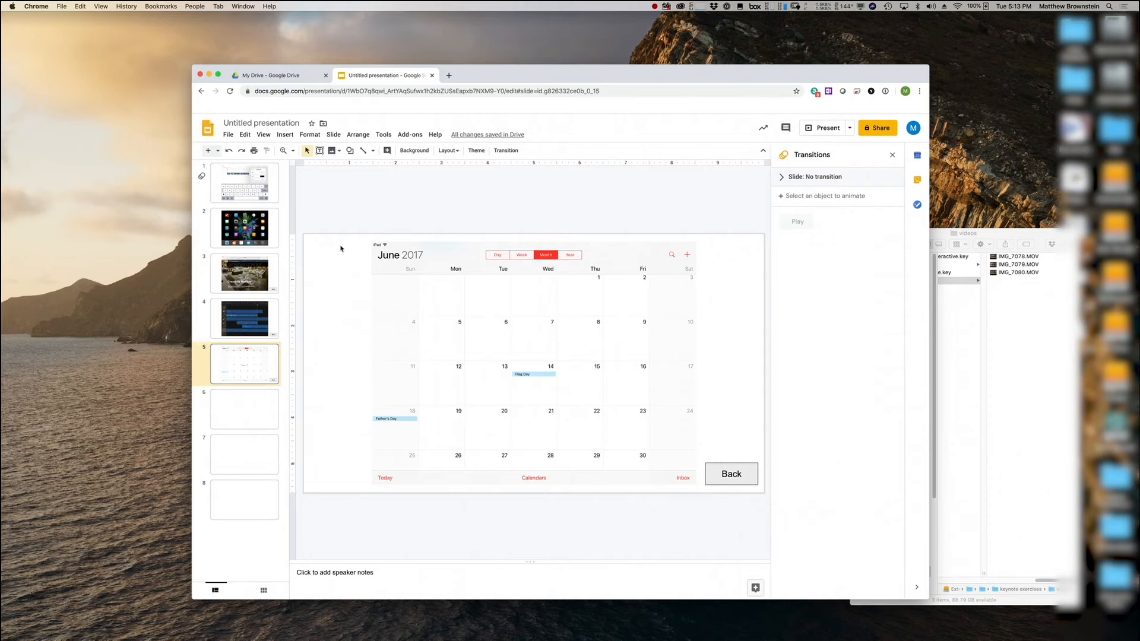
left_click(259, 123)
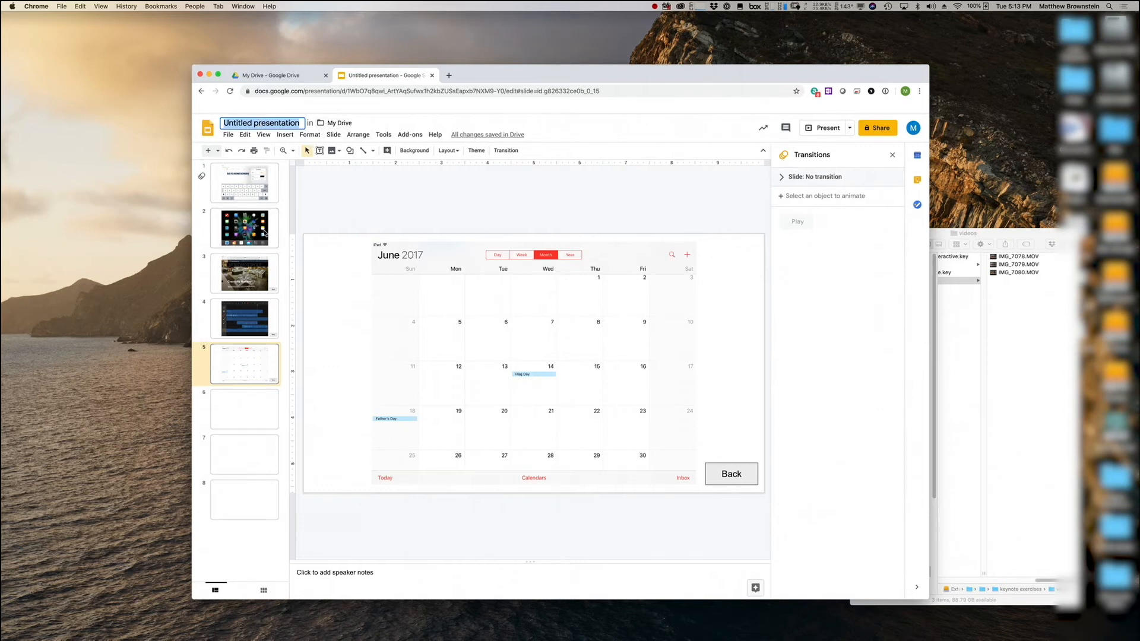
type("Bro")
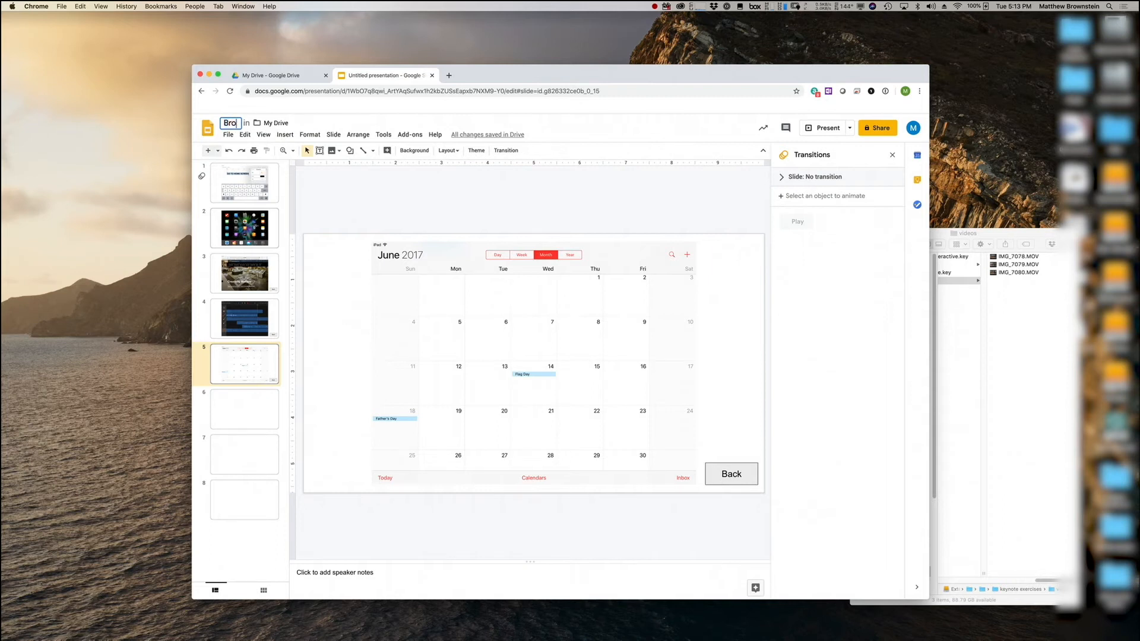
type("wnstein_In")
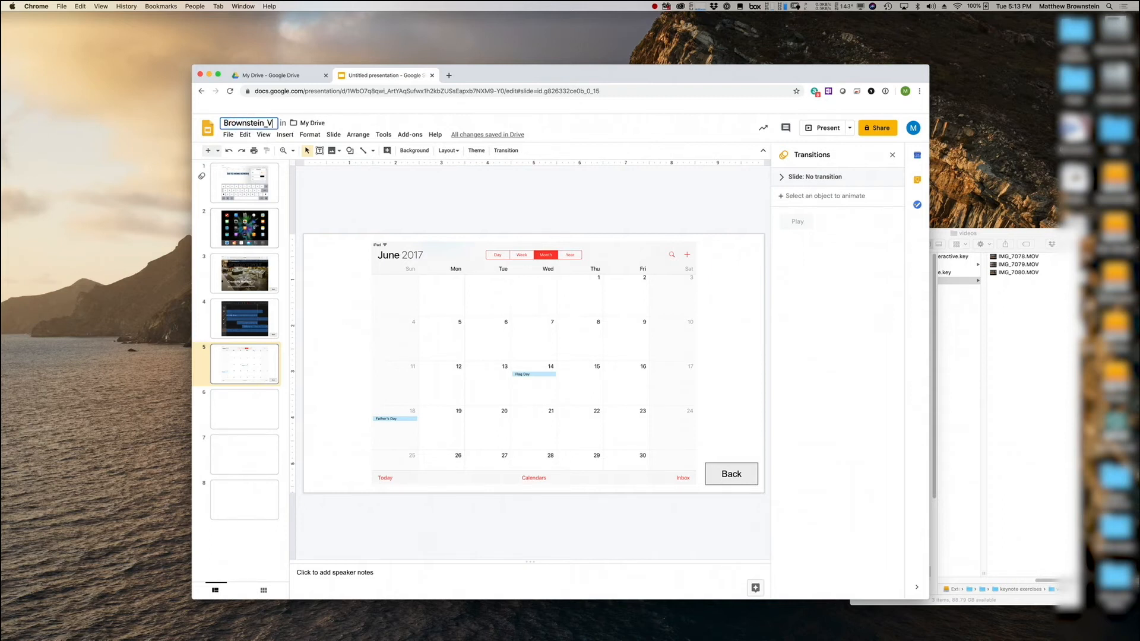
type("teractive")
key("Return")
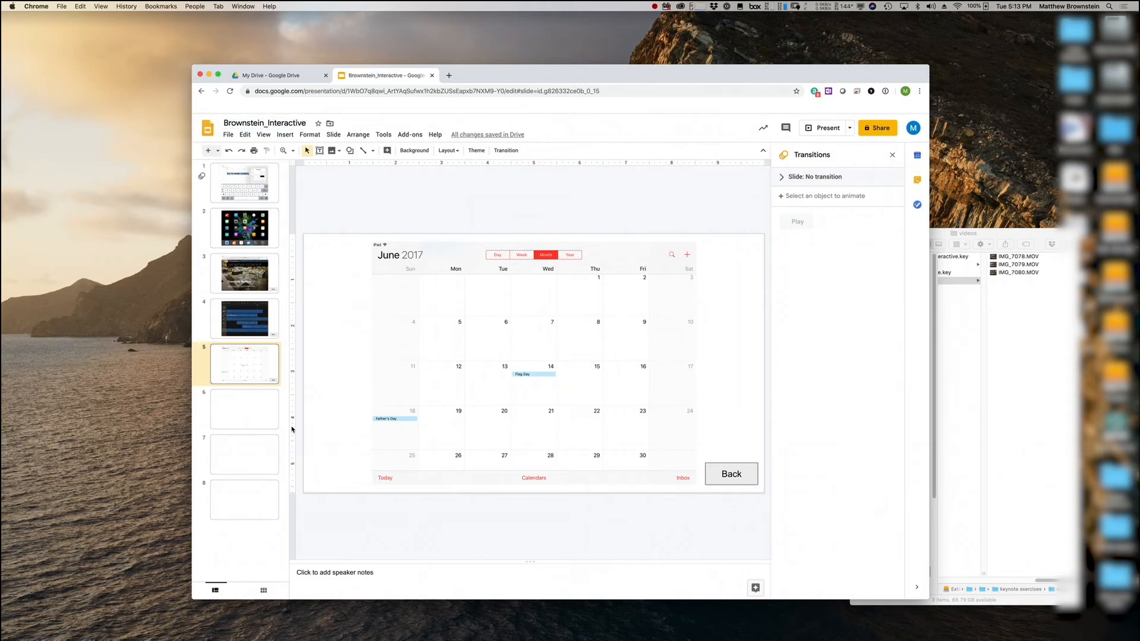
- Insert the movie_forward video from Google Drive on slide 6 and move it to the center of the slide
left_click(241, 414)
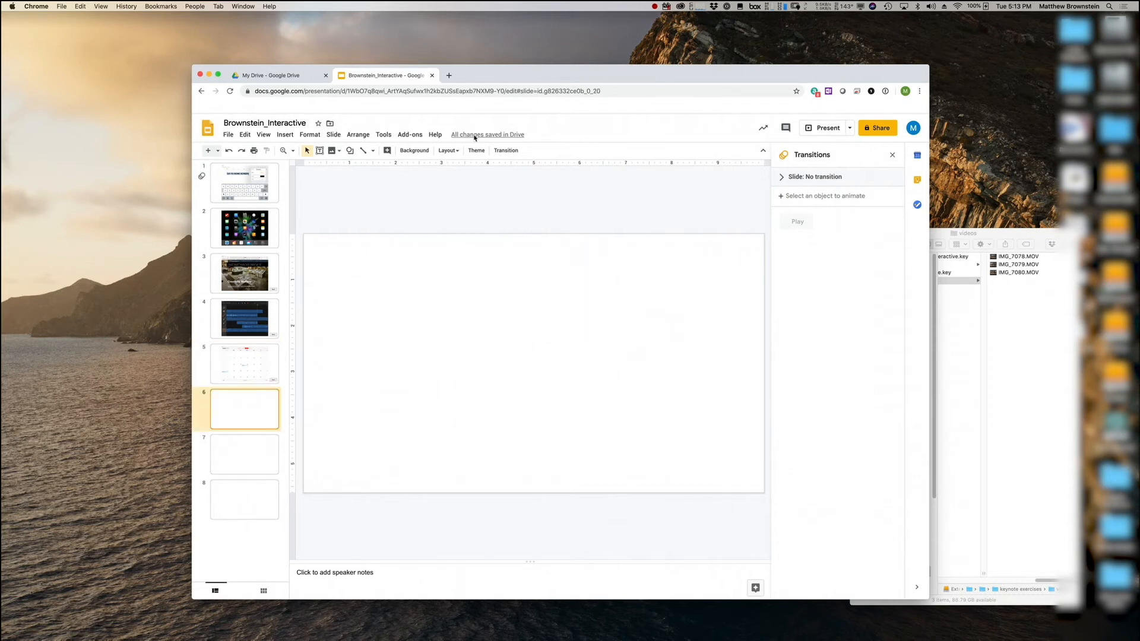
left_click(285, 135)
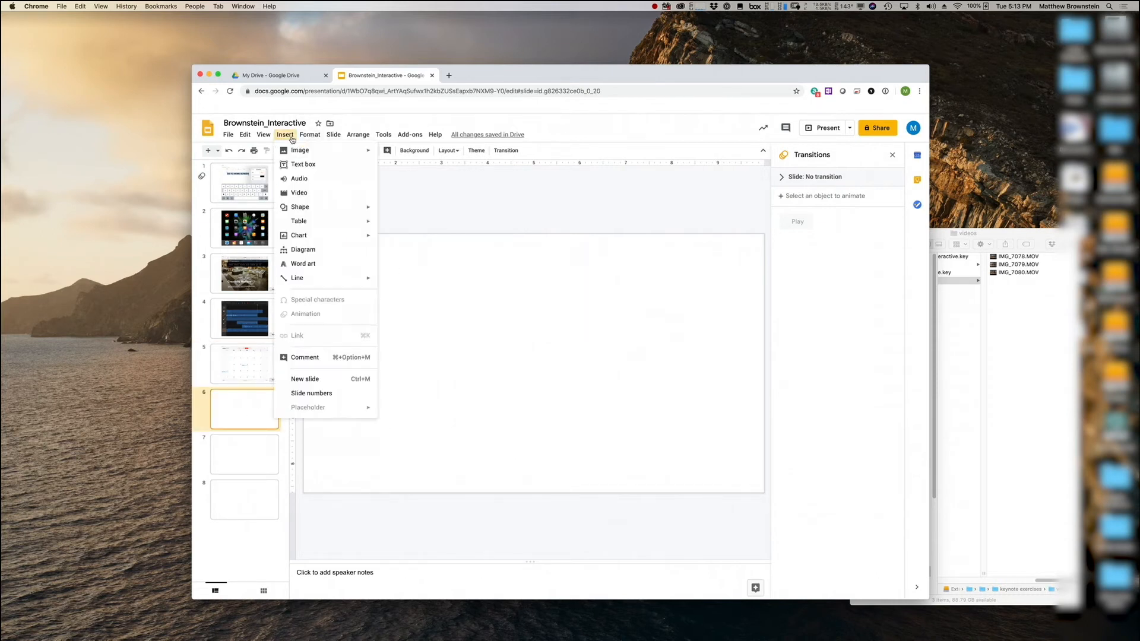
left_click(298, 192)
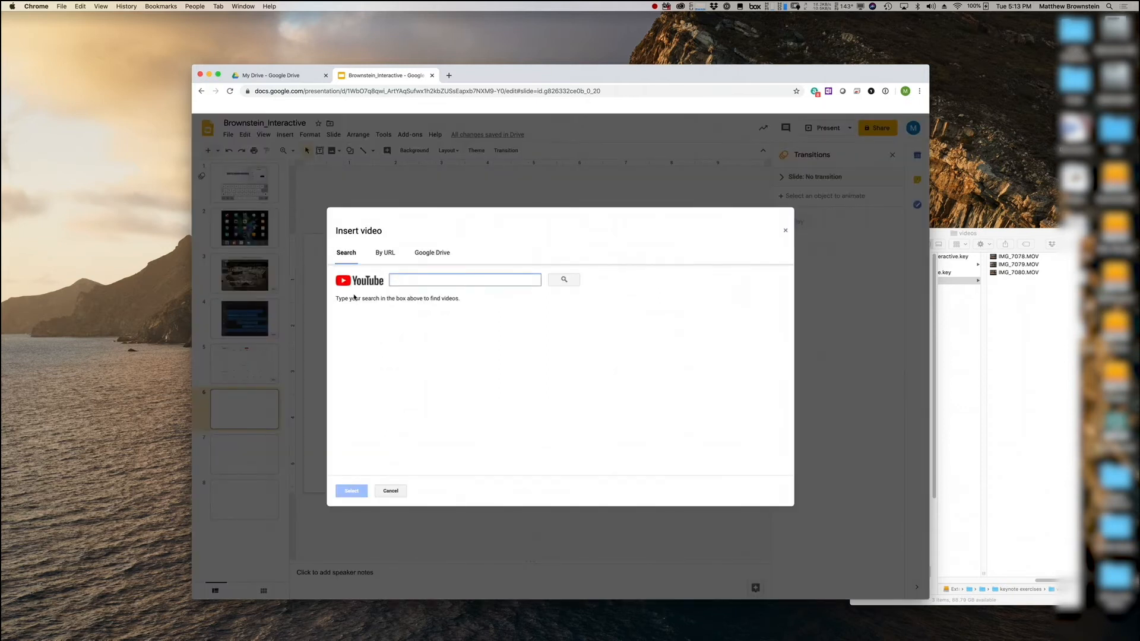
left_click(385, 253)
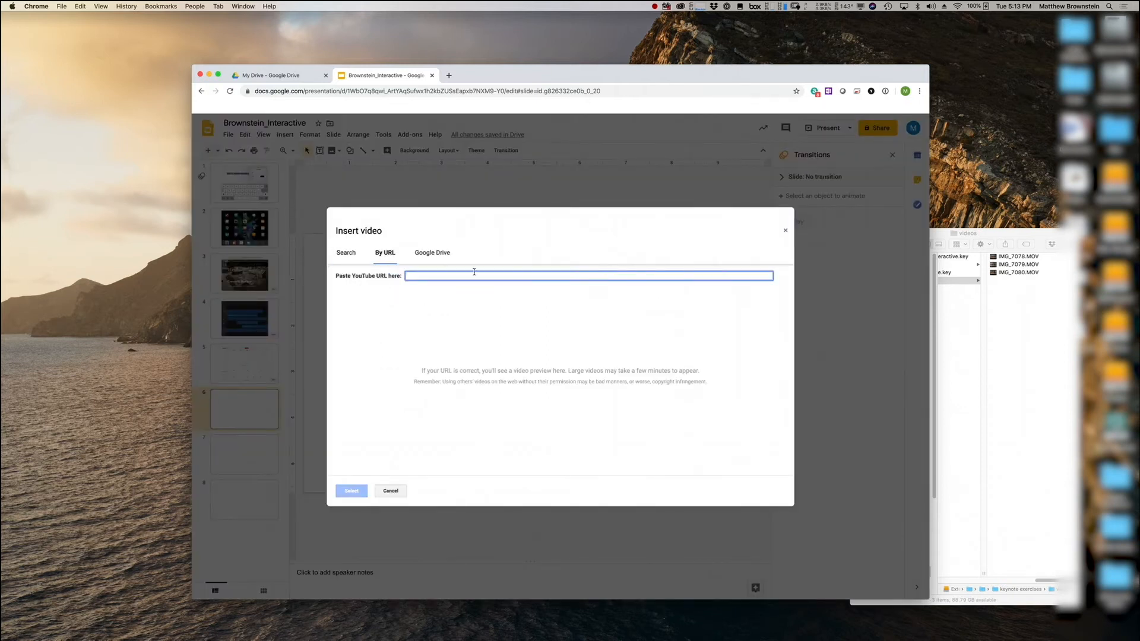
left_click(435, 253)
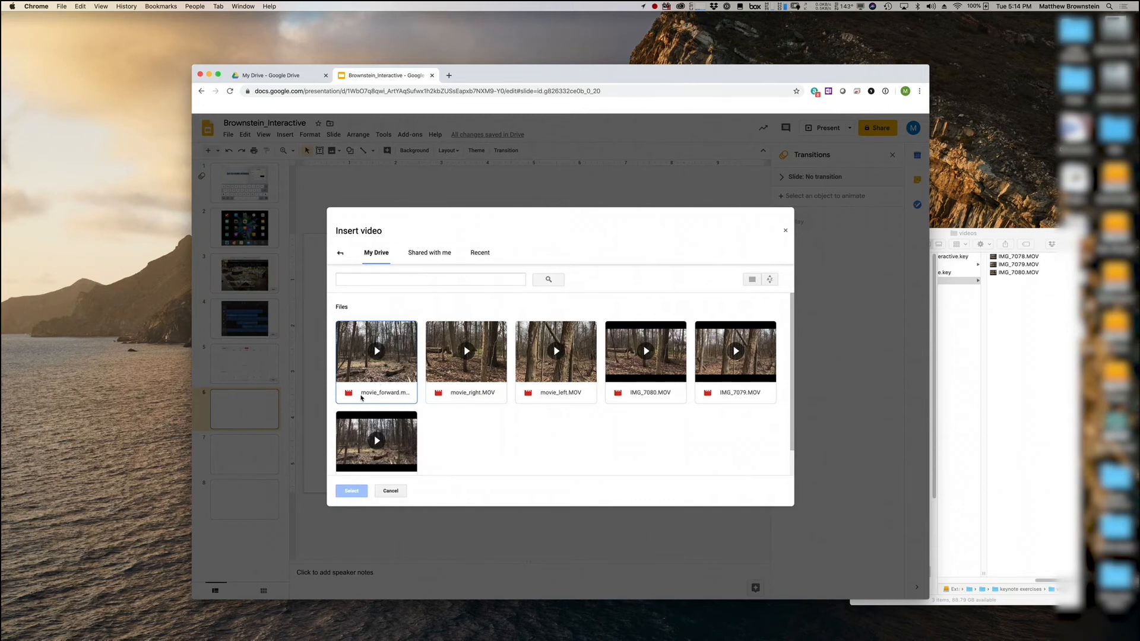
double_click(404, 371)
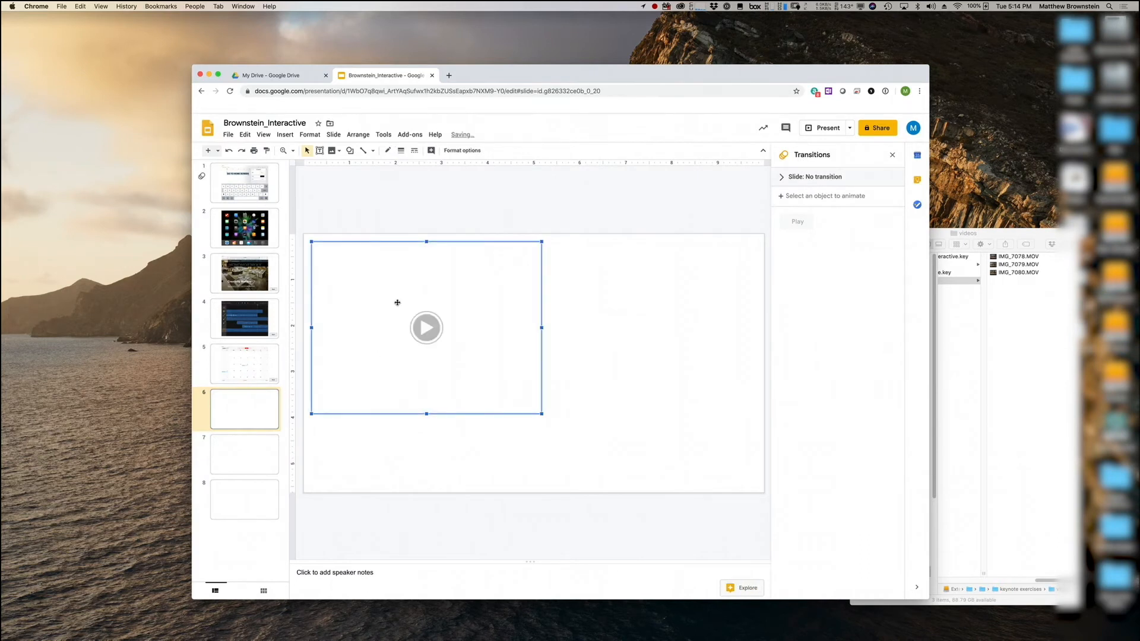
left_click_drag(404, 287, 509, 323)
left_click(360, 312)
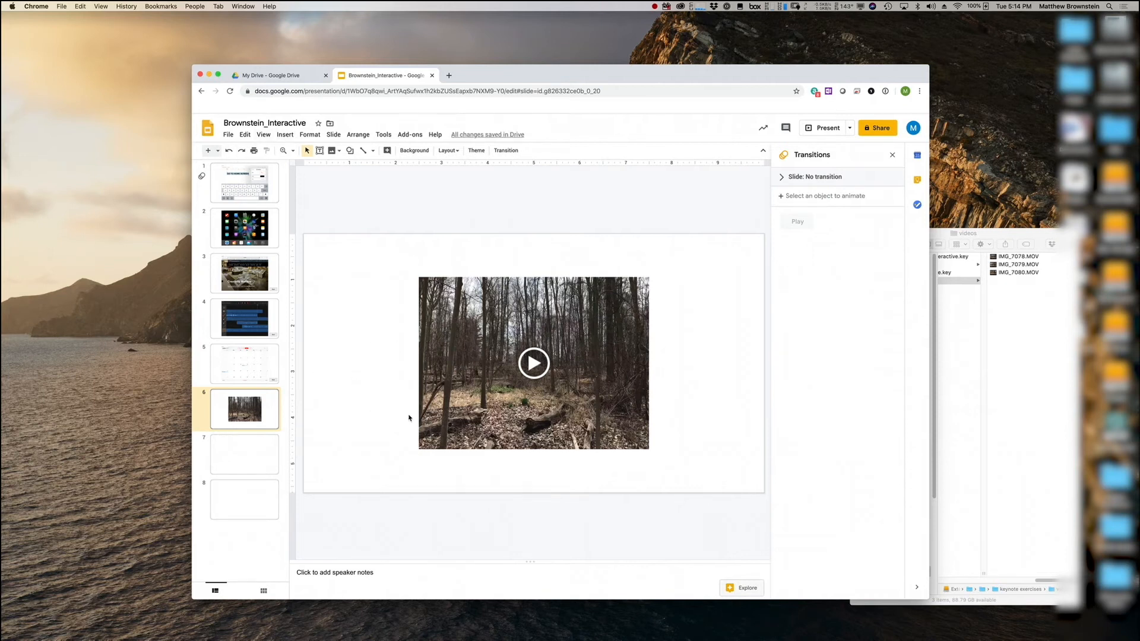
- Draw a small rectangle in the blank lower-left corner of slide 6, below the video
left_click(286, 136)
mouse_move(297, 211)
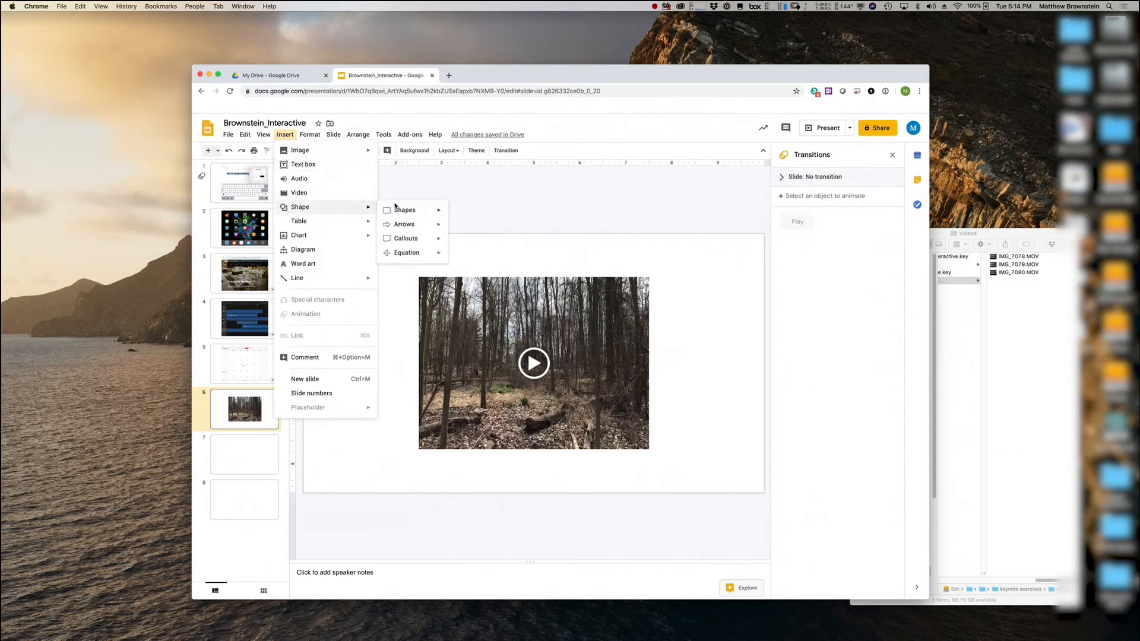
mouse_move(403, 212)
left_click(460, 215)
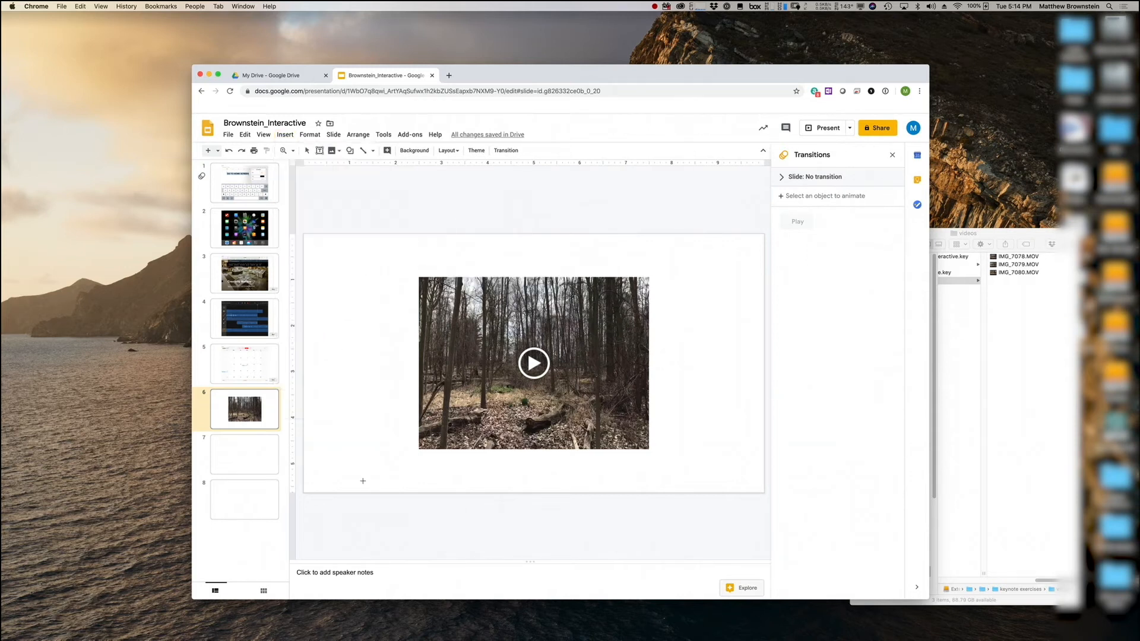
left_click_drag(318, 461, 396, 484)
- Enter the text "Go Left" in the new rectangle and center it horizontally
left_click(368, 474)
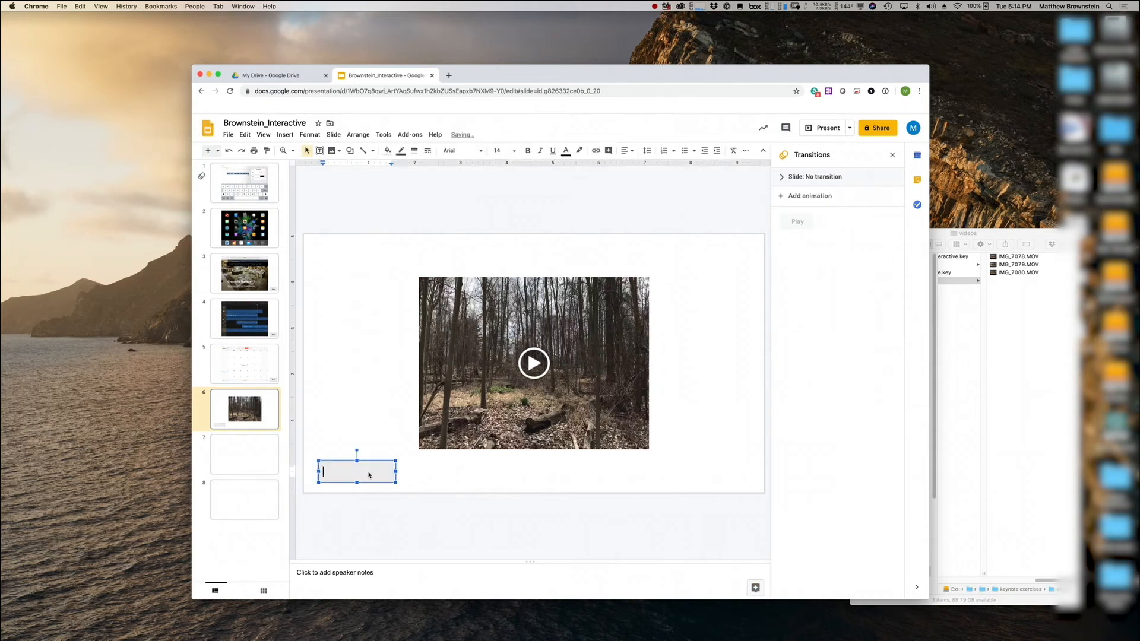
type("Go Left")
key("super+a")
left_click(628, 152)
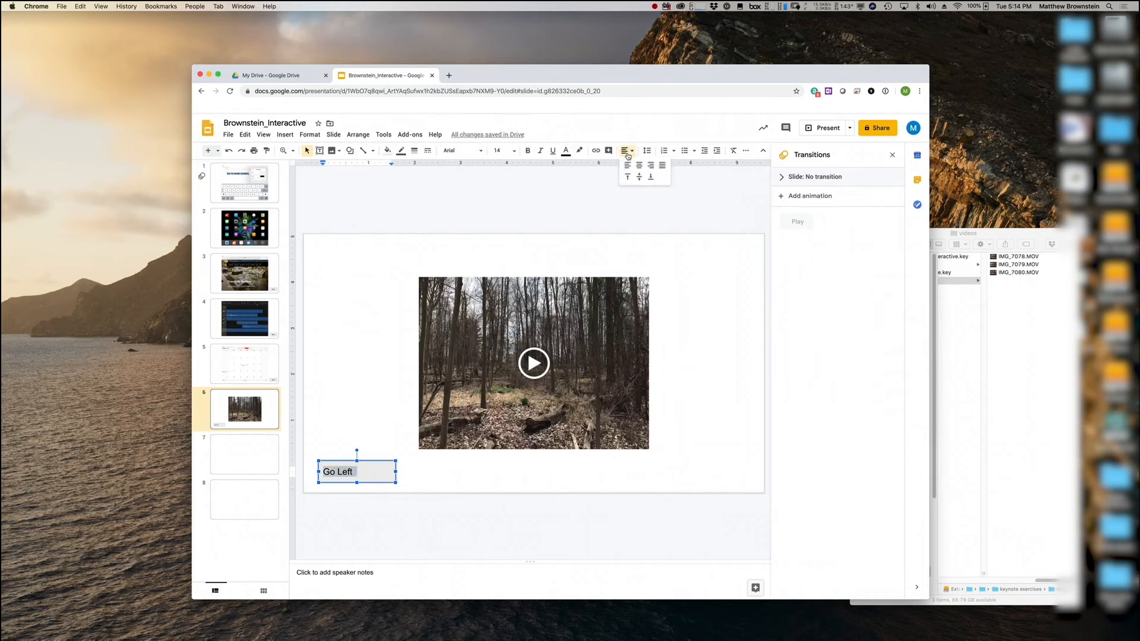
left_click(639, 165)
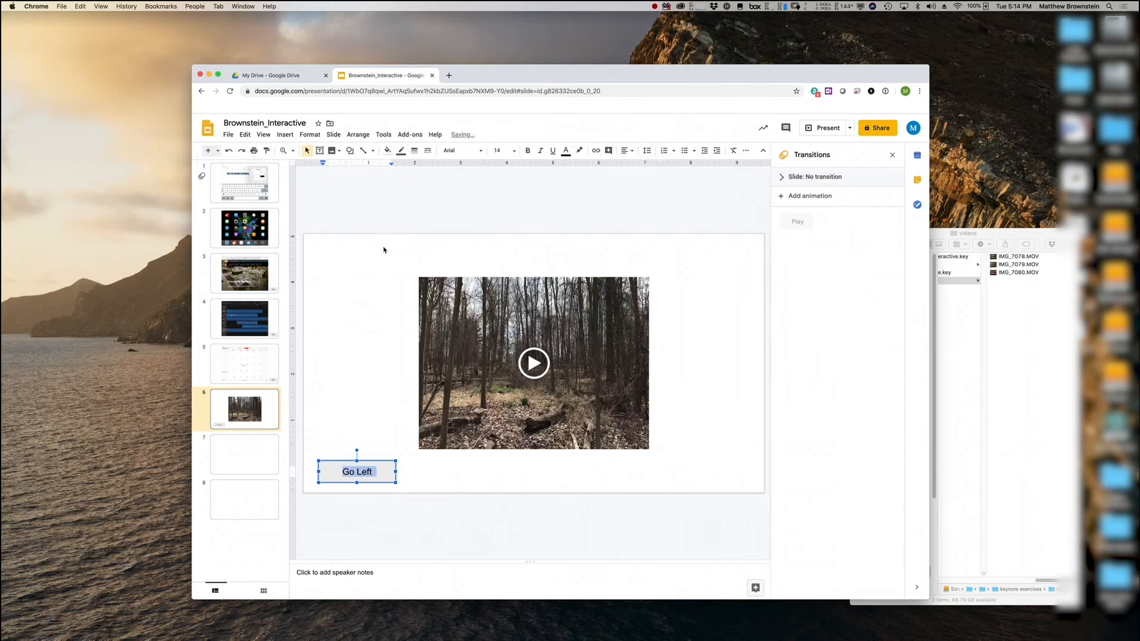
left_click(338, 355)
- Duplicate the Go Left rectangle into the slide's lower-right corner, level with the original, and change the copy's text to "Go Right"
left_click_drag(351, 466, 701, 460)
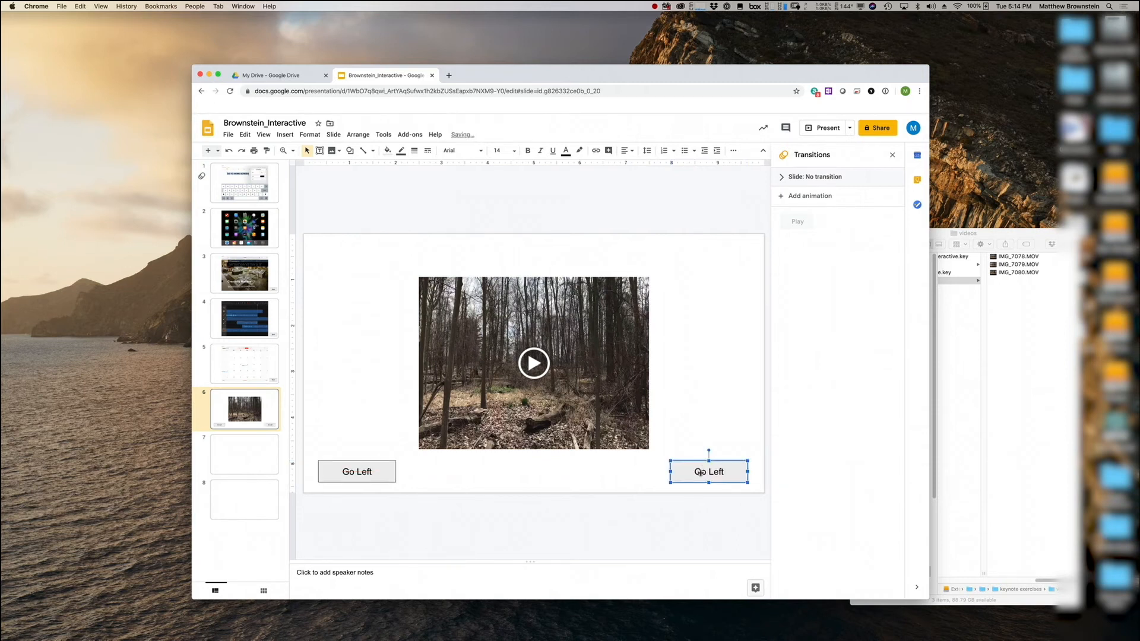
double_click(701, 472)
left_click(714, 472)
double_click(715, 473)
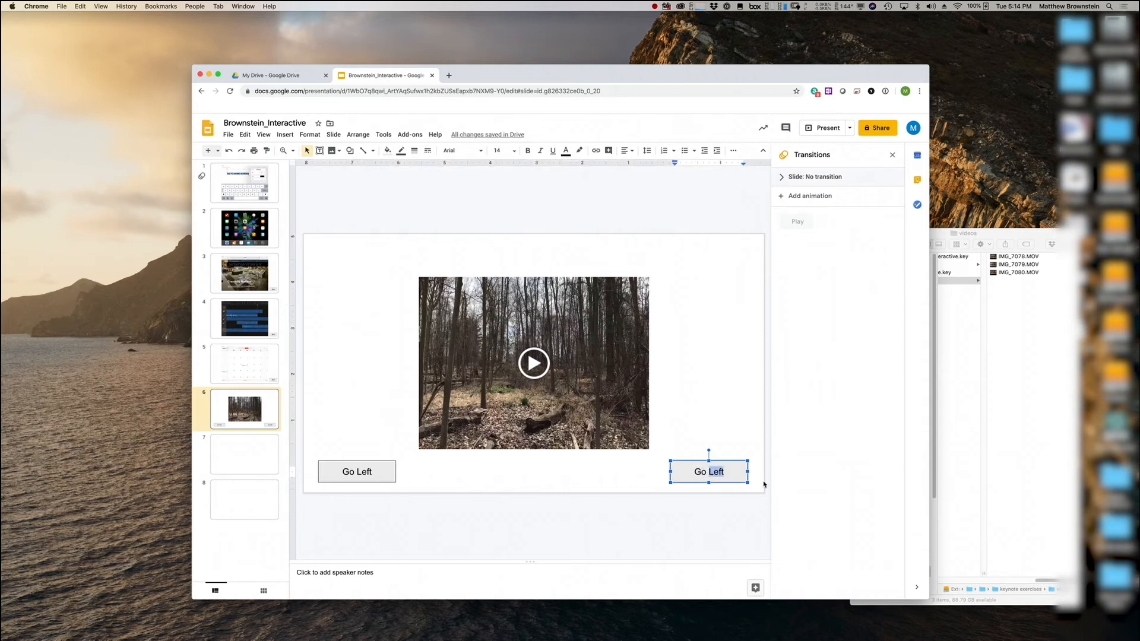
type("Right")
left_click(631, 511)
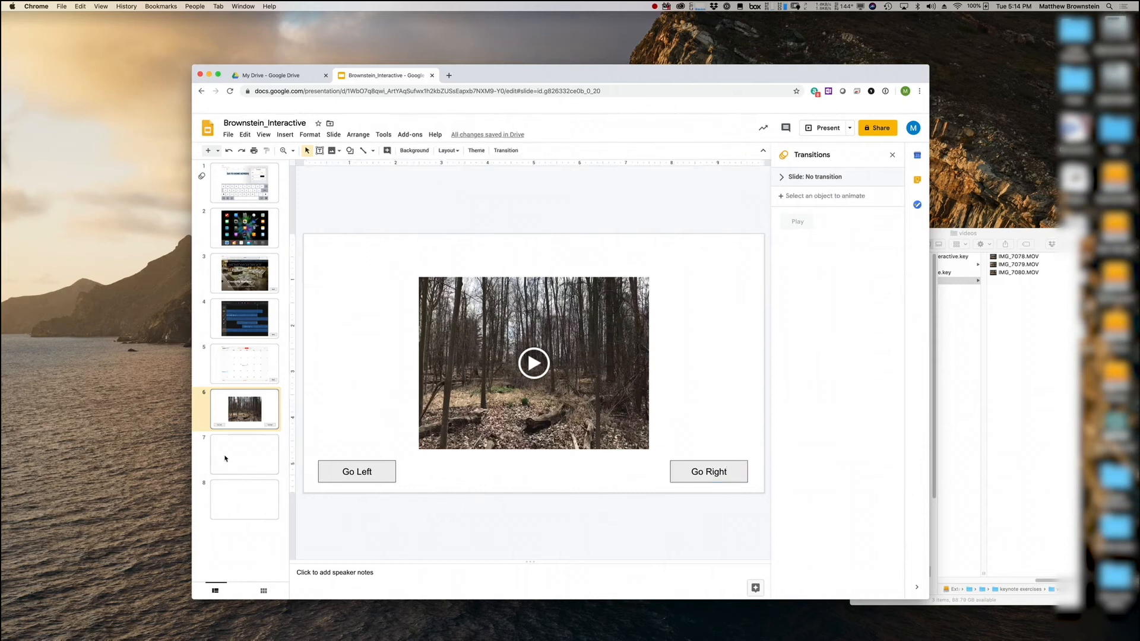
- Link the Go Left rectangle to Slide 7 of this presentation
right_click(333, 467)
left_click(351, 368)
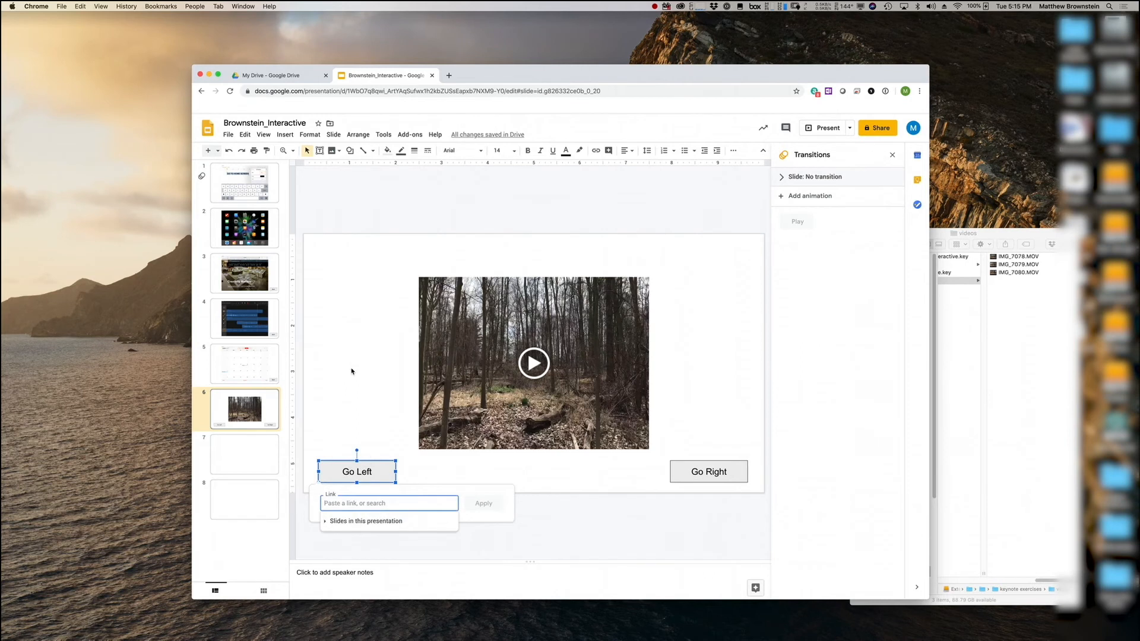
left_click(353, 521)
scroll(368, 563, "down", 3)
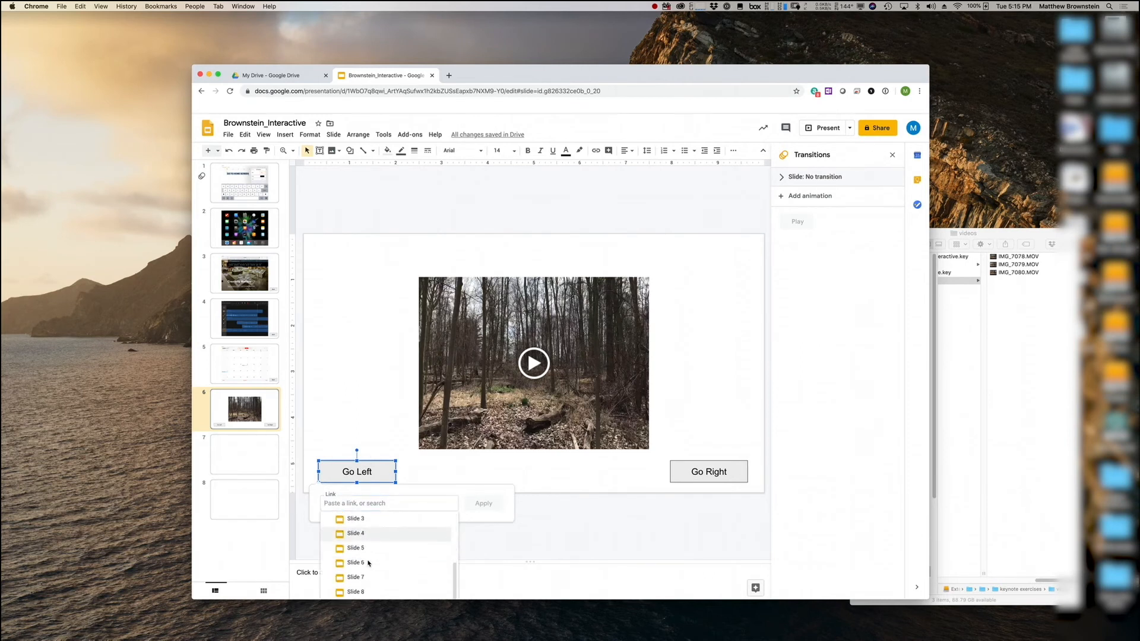
left_click(357, 577)
left_click(498, 505)
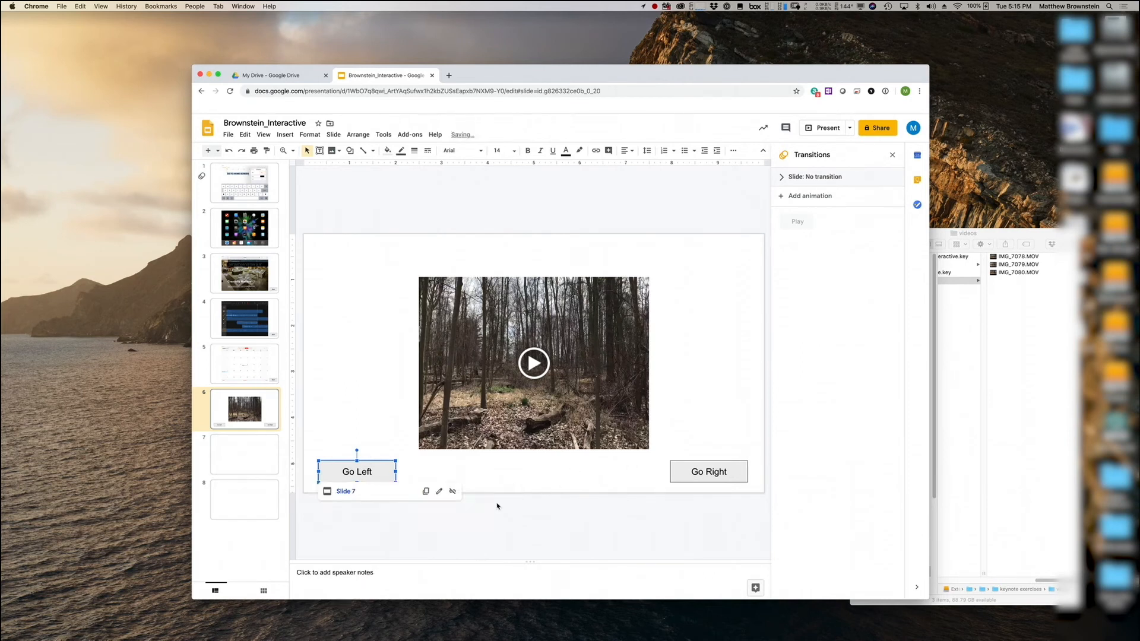
- Link the Go Right rectangle to Slide 8 of this presentation
left_click(675, 467)
right_click(677, 467)
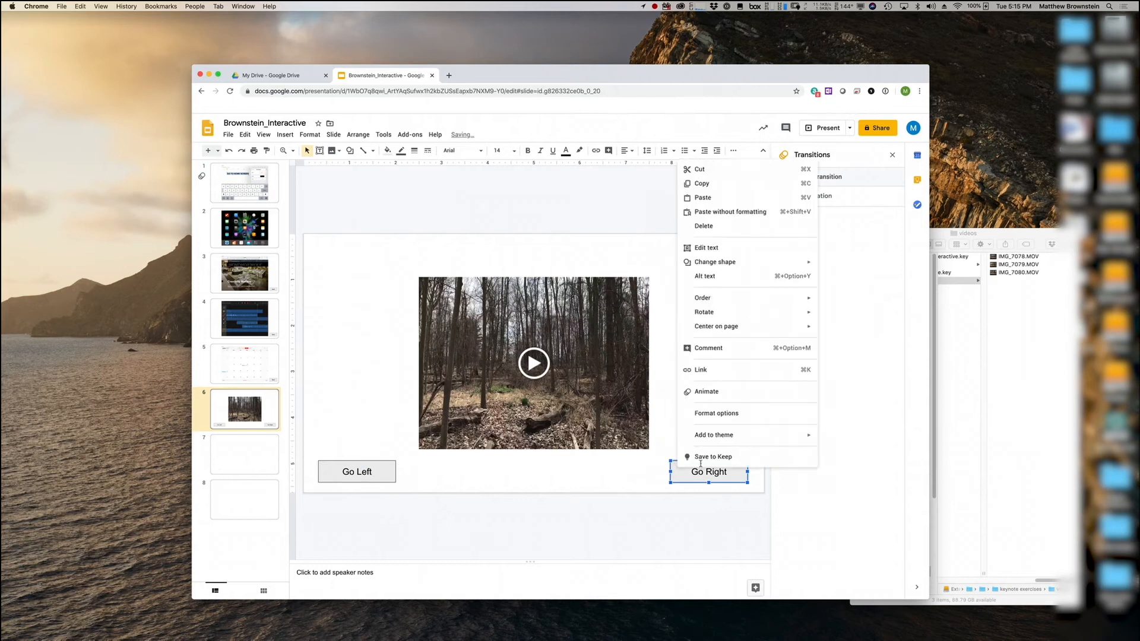
left_click(697, 370)
left_click(617, 523)
scroll(611, 564, "down", 4)
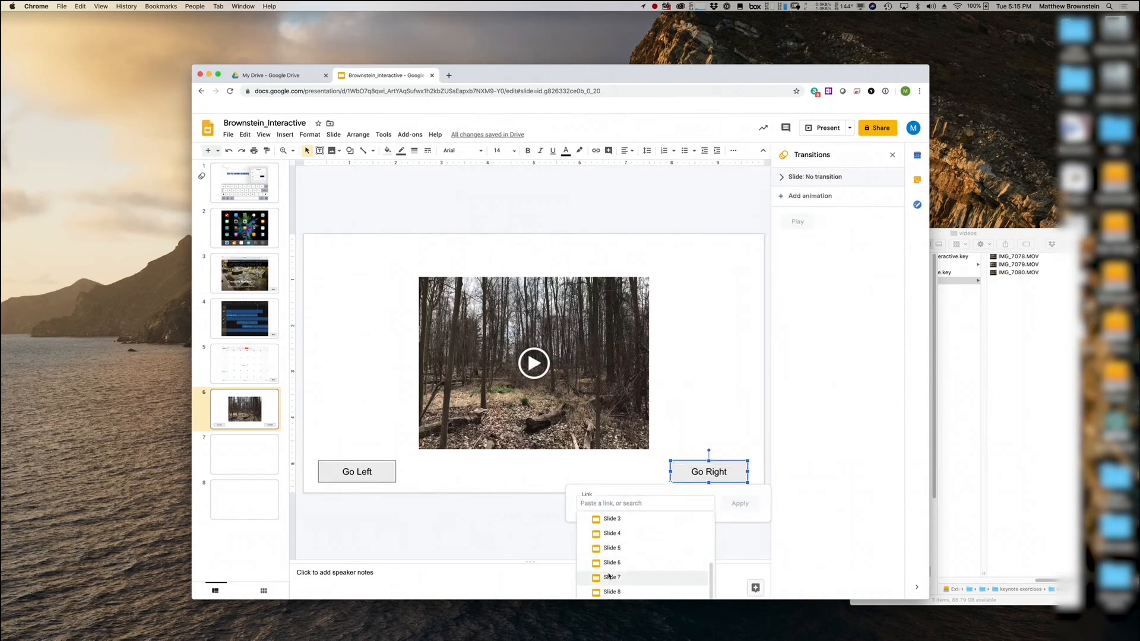
left_click(609, 591)
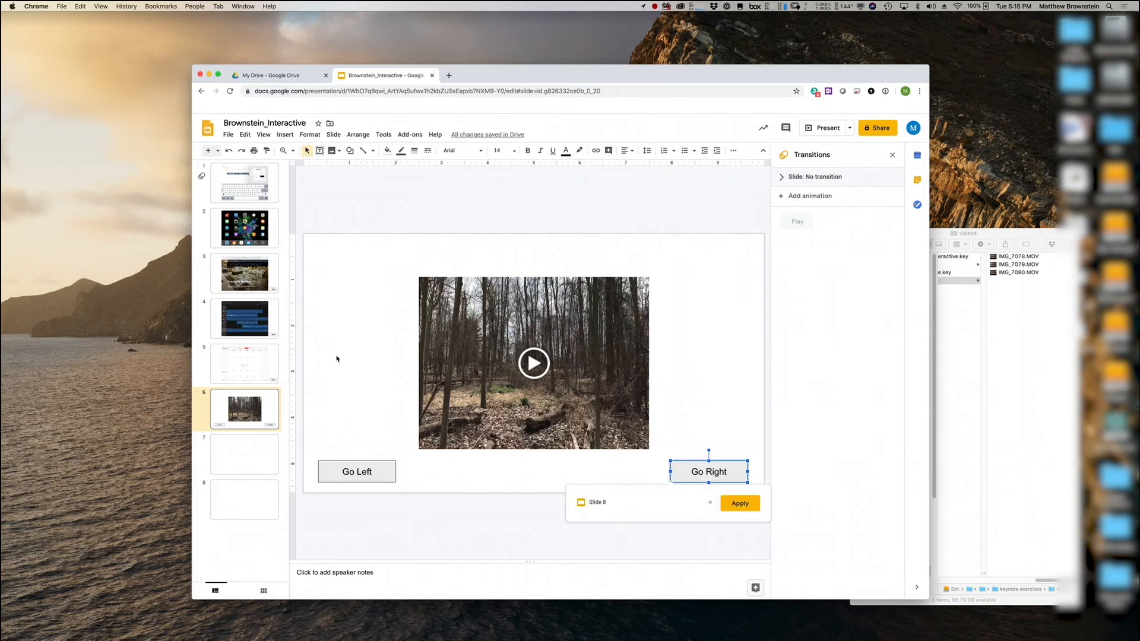
left_click(336, 359)
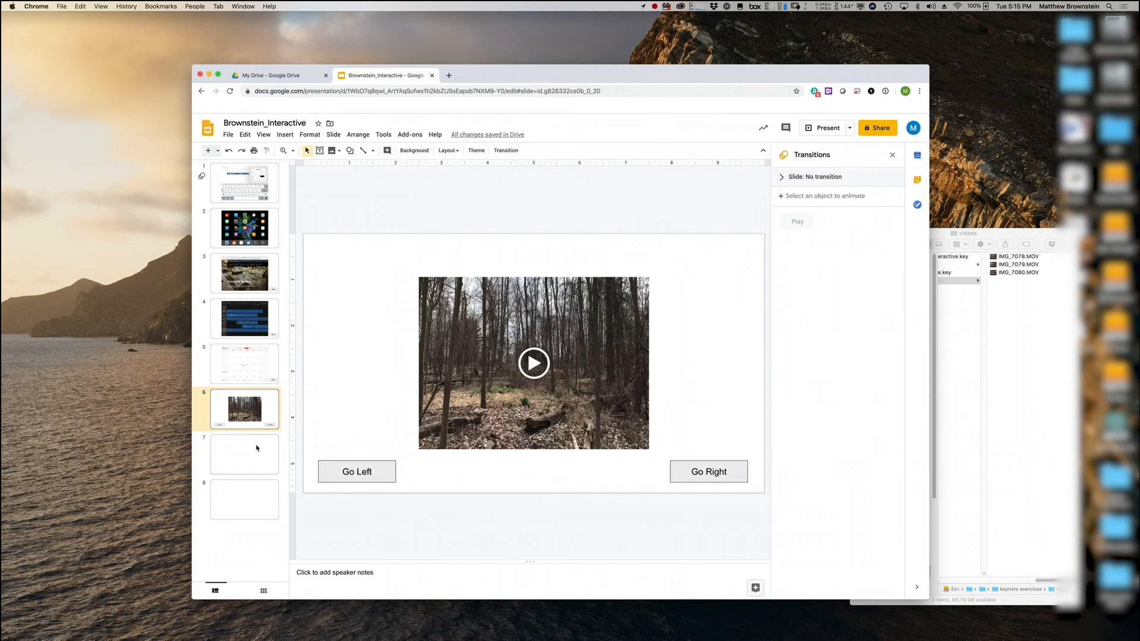
- Add a Fade in animation to the Go Left rectangle and set it to start After previous
left_click(337, 464)
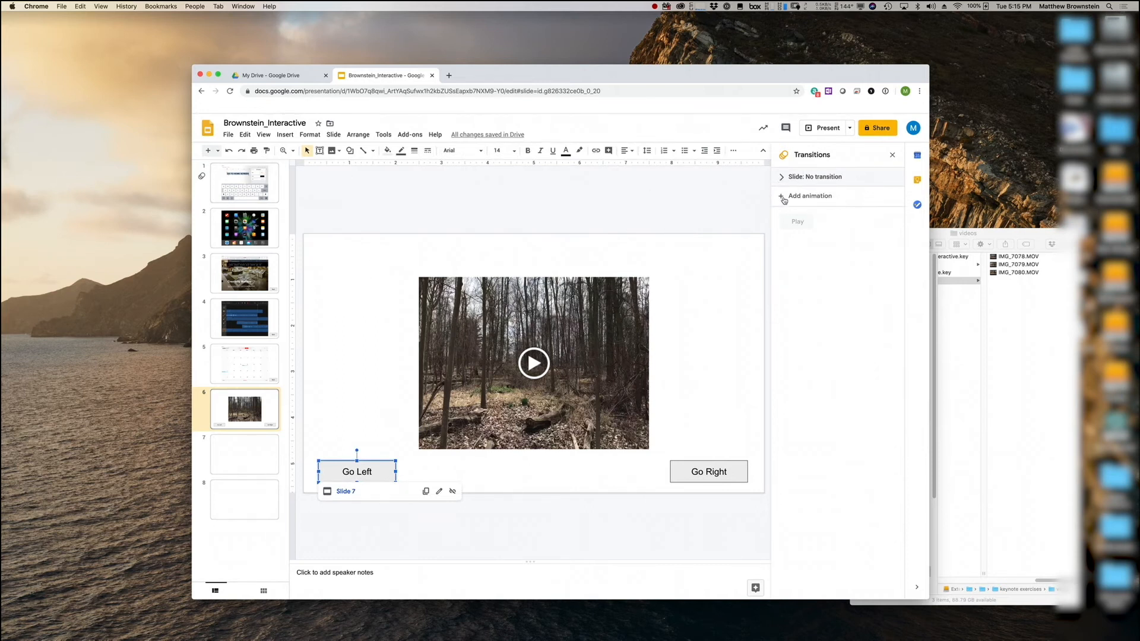
left_click(782, 176)
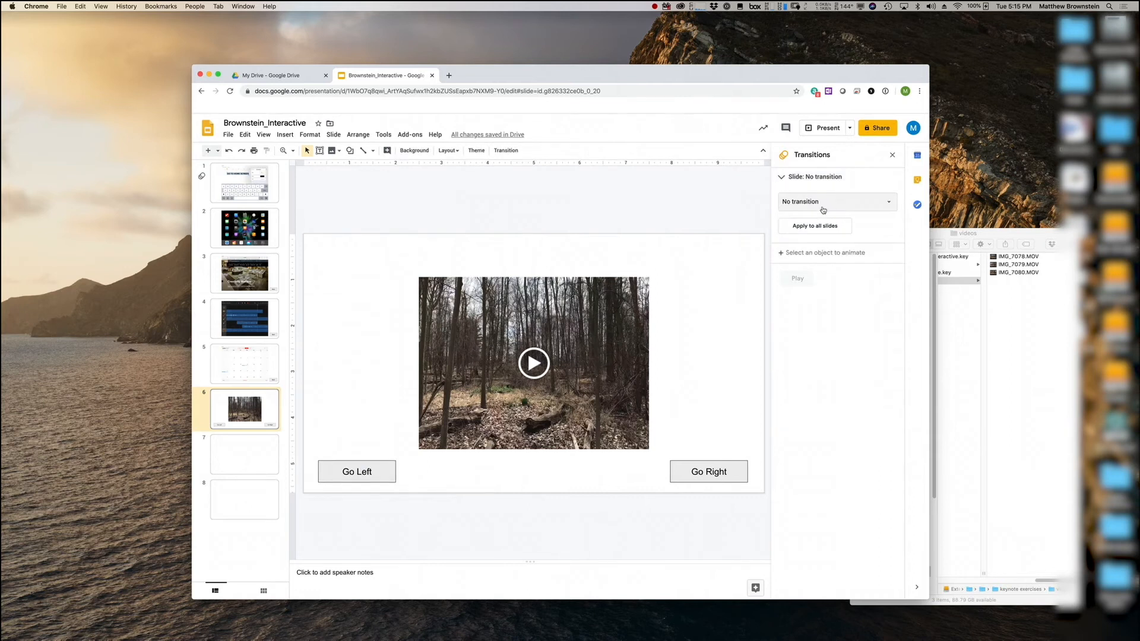
left_click(389, 465)
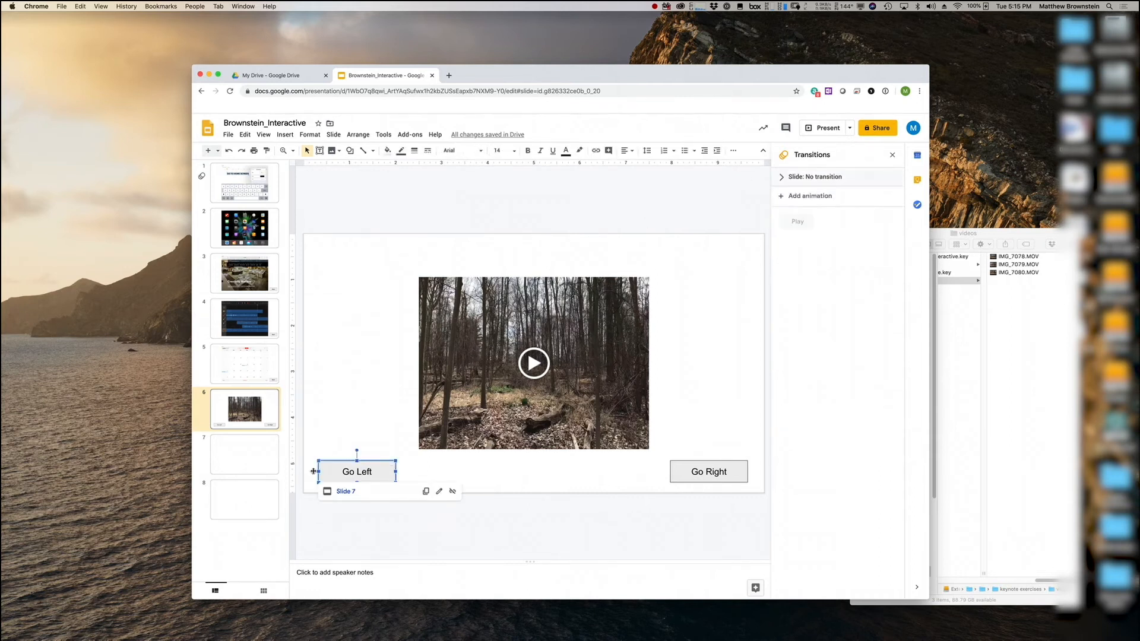
left_click(809, 196)
left_click(818, 245)
left_click(816, 282)
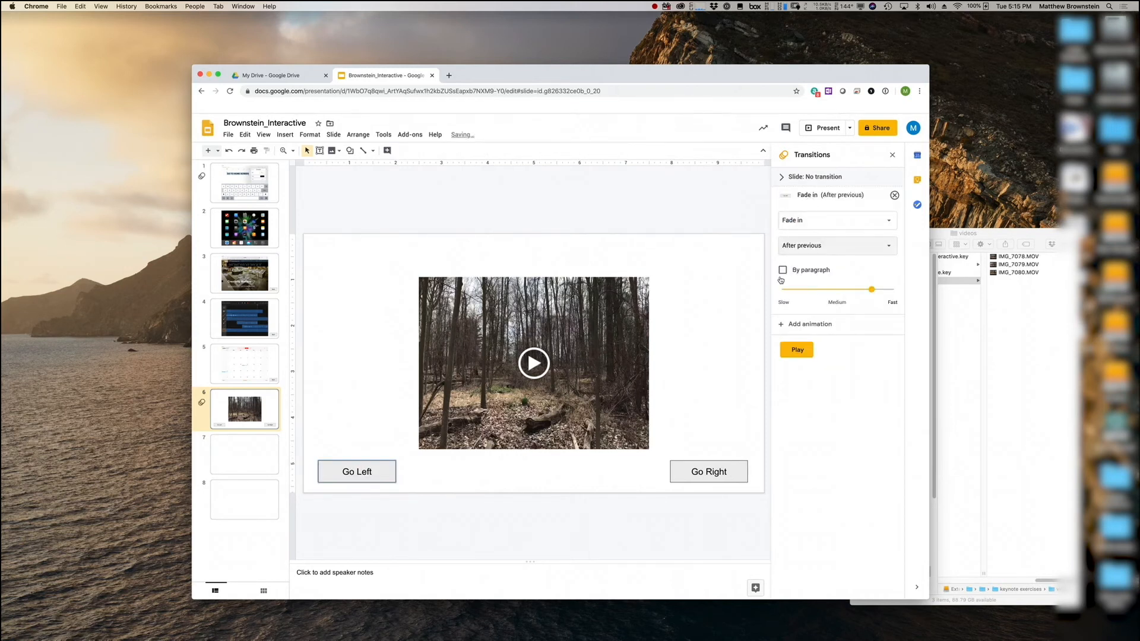
- Add a Fade in animation to the Go Right rectangle and set it to start After previous
left_click(683, 472)
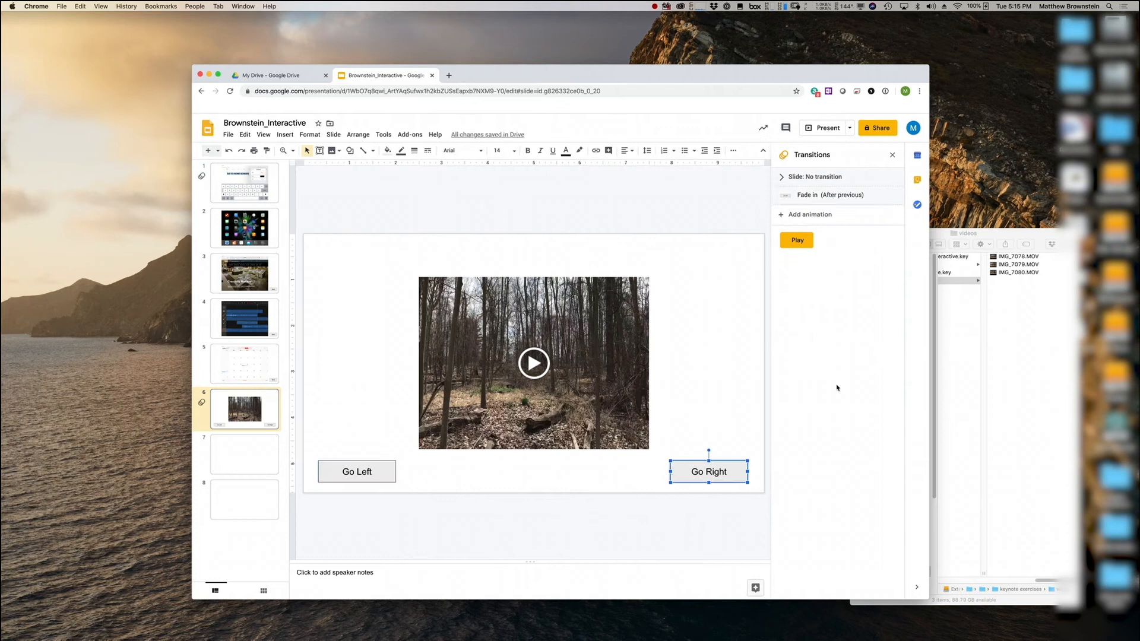
left_click(810, 216)
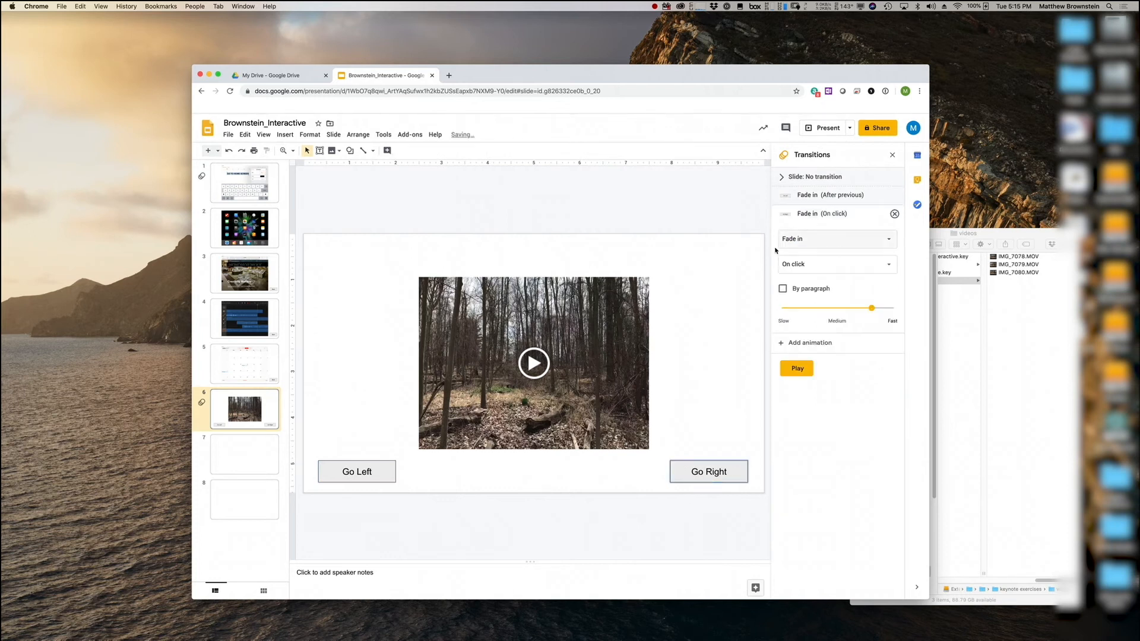
left_click(839, 266)
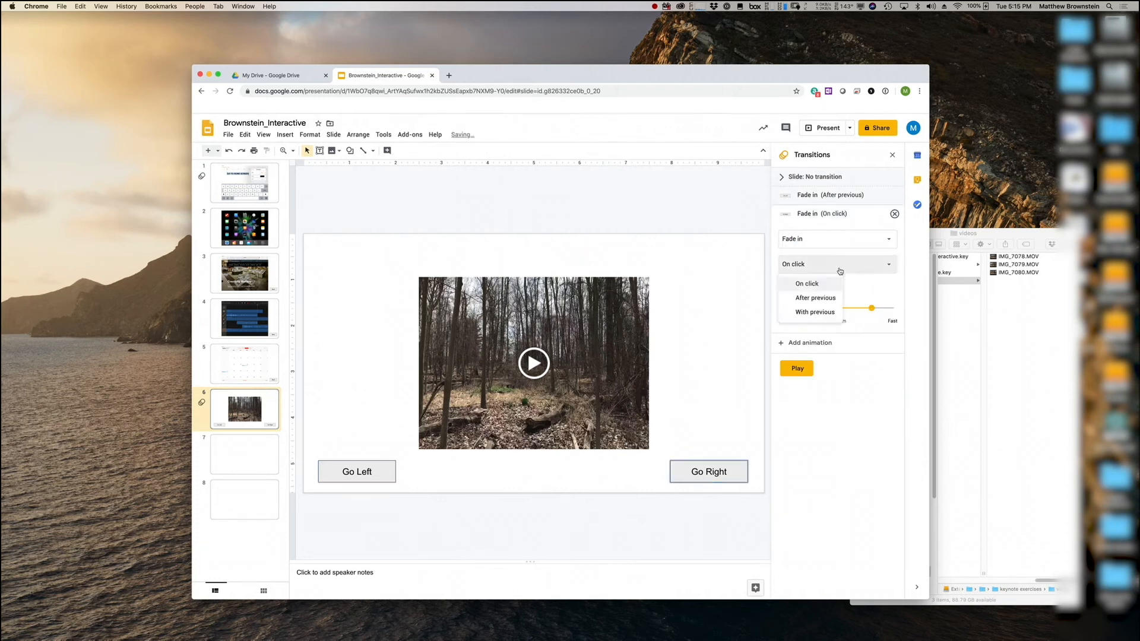
left_click(813, 298)
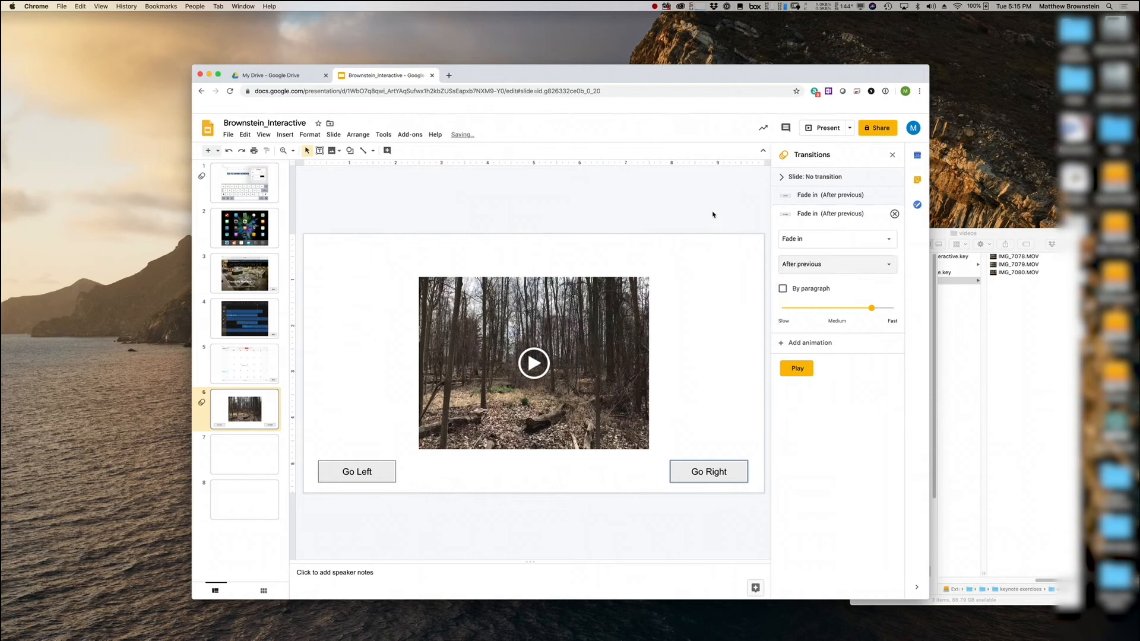
left_click(550, 542)
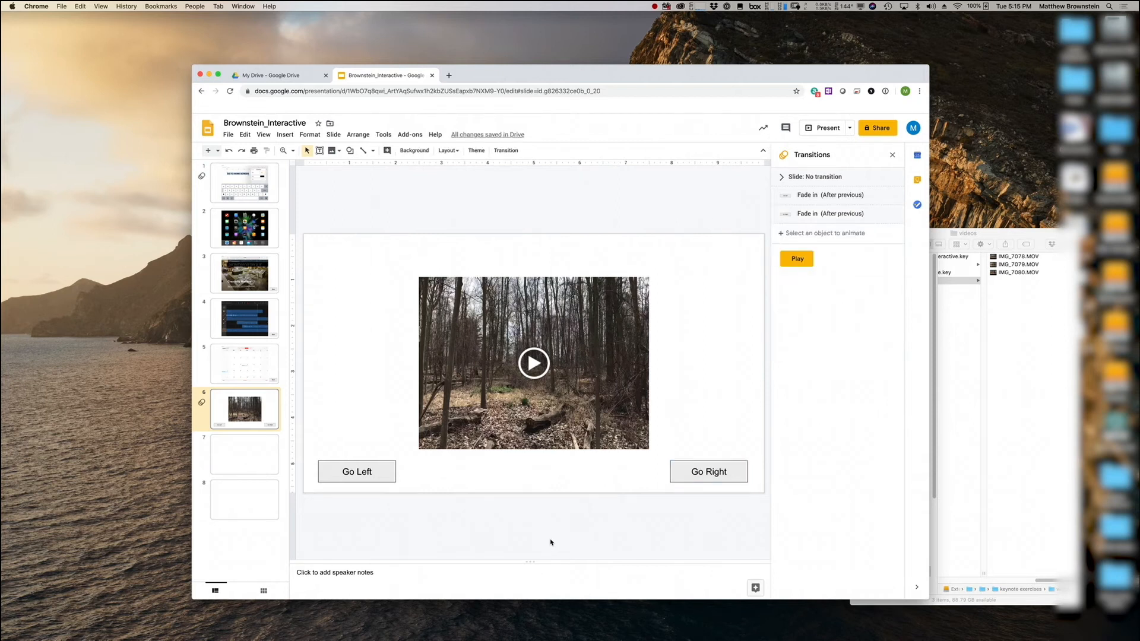
- Insert the movie_left.MOV video from Google Drive on slide 7 and move it to the center of the slide
left_click(243, 457)
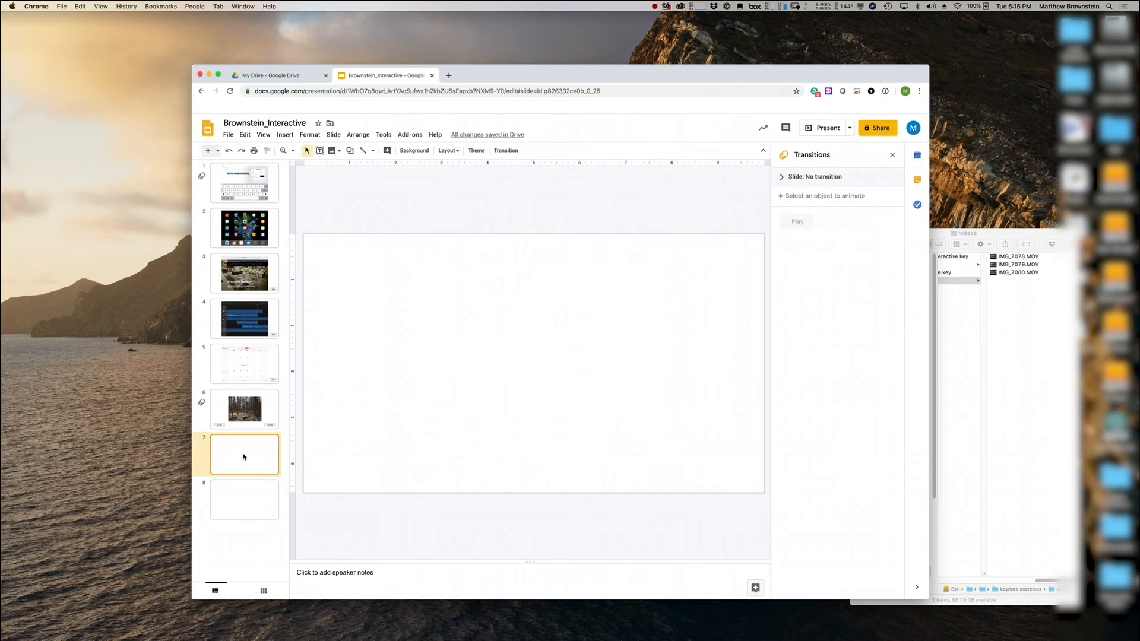
left_click(285, 135)
left_click(300, 193)
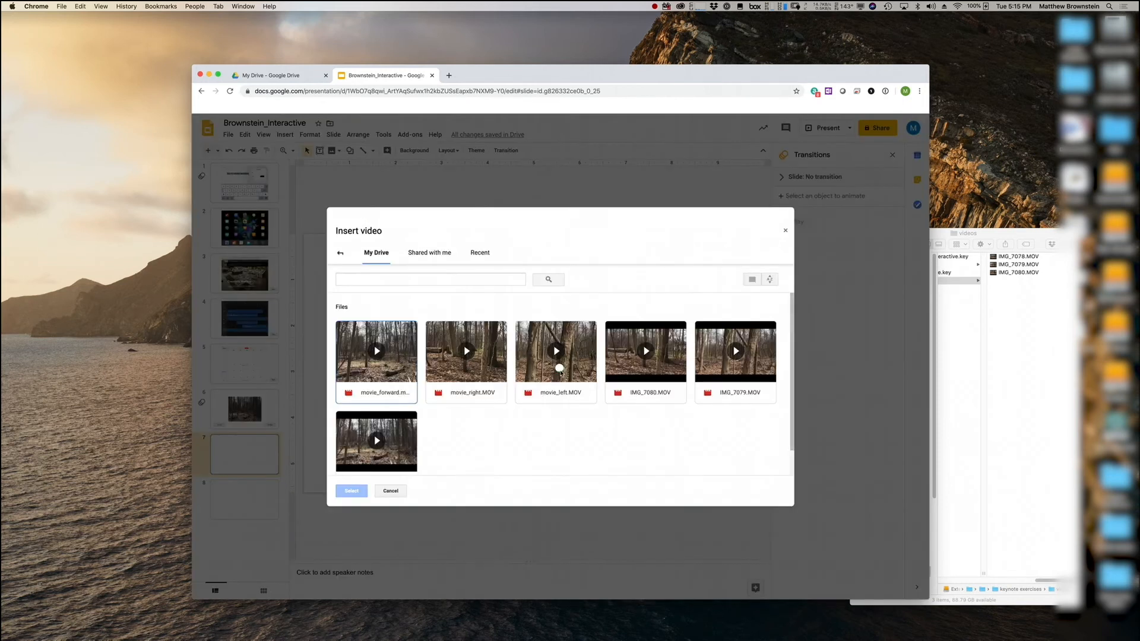
double_click(557, 373)
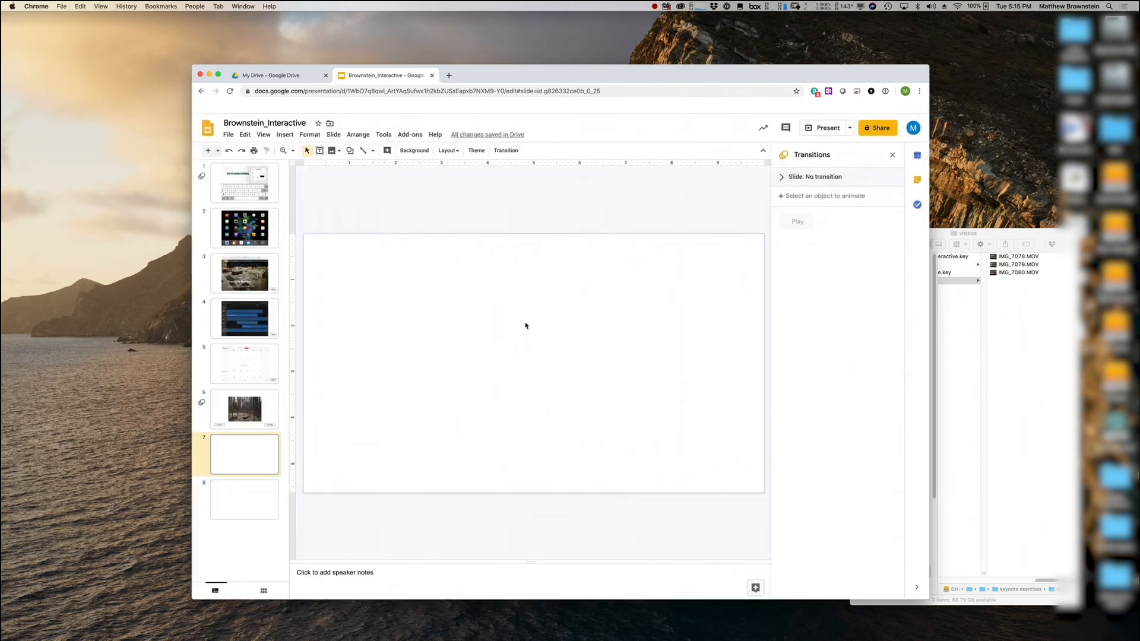
left_click_drag(466, 313, 573, 349)
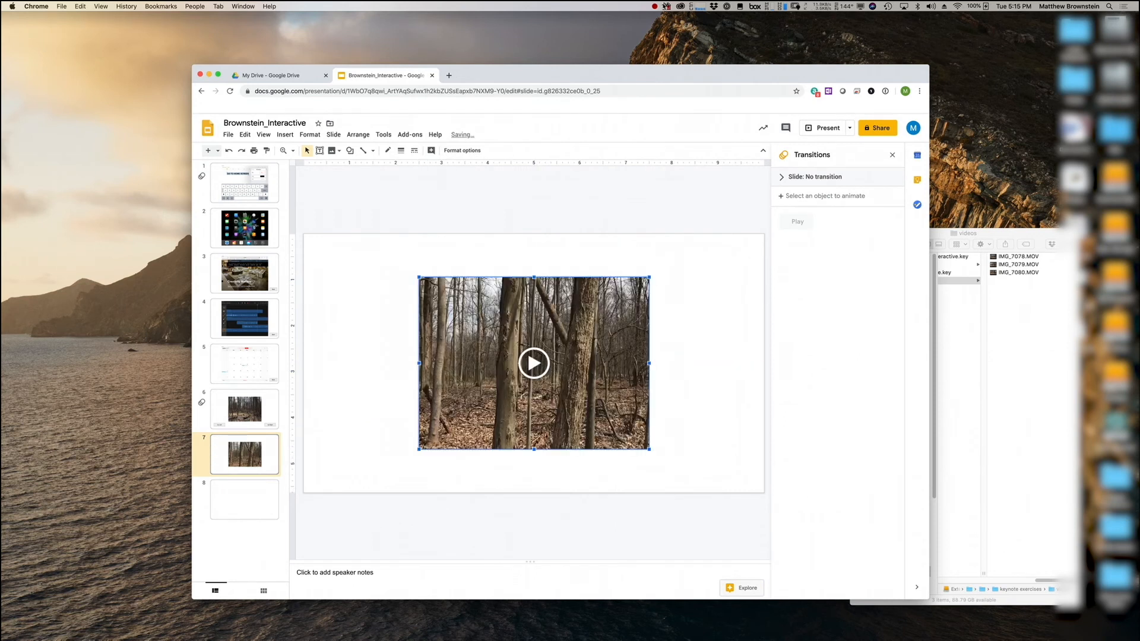
- Insert the movie_right.MOV video from Google Drive on slide 8 and move it to the center of the slide
left_click(230, 515)
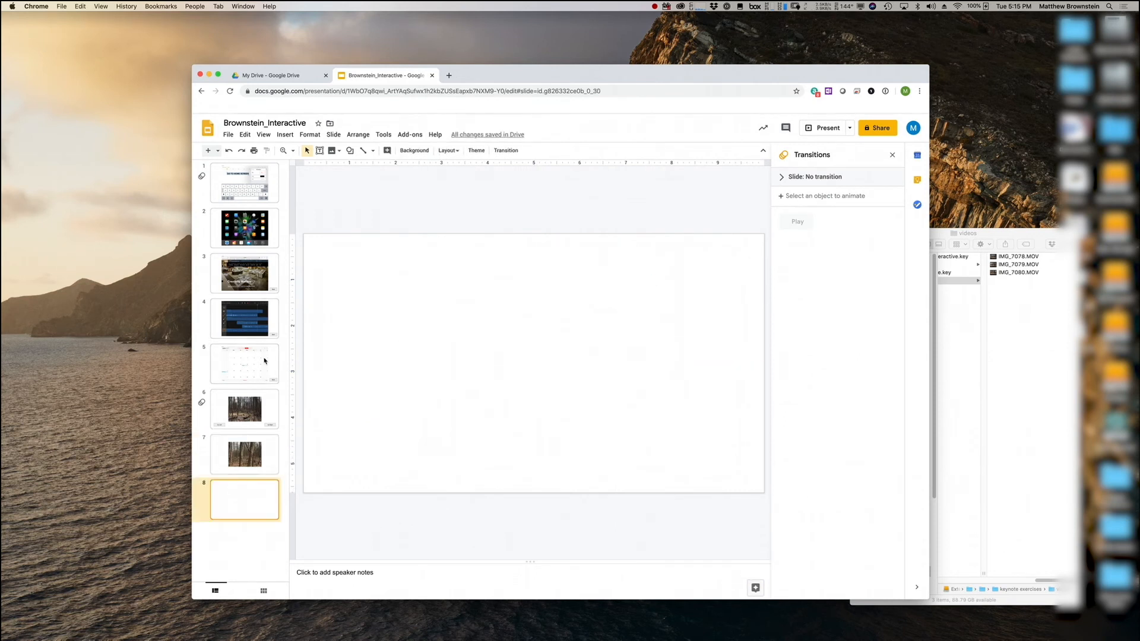
left_click(284, 134)
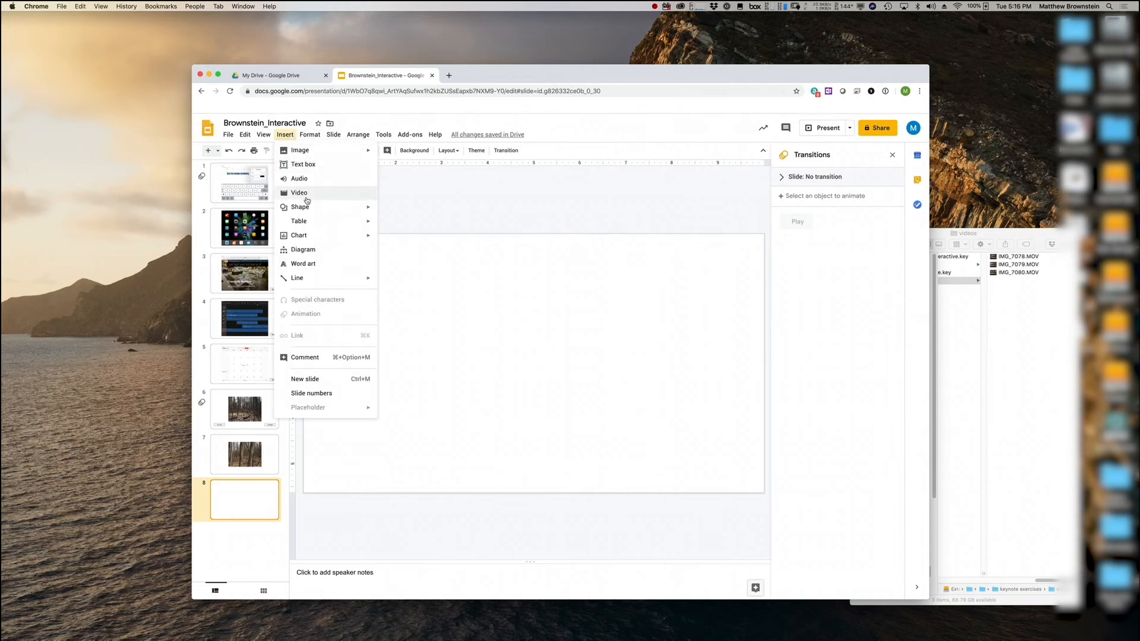
left_click(307, 200)
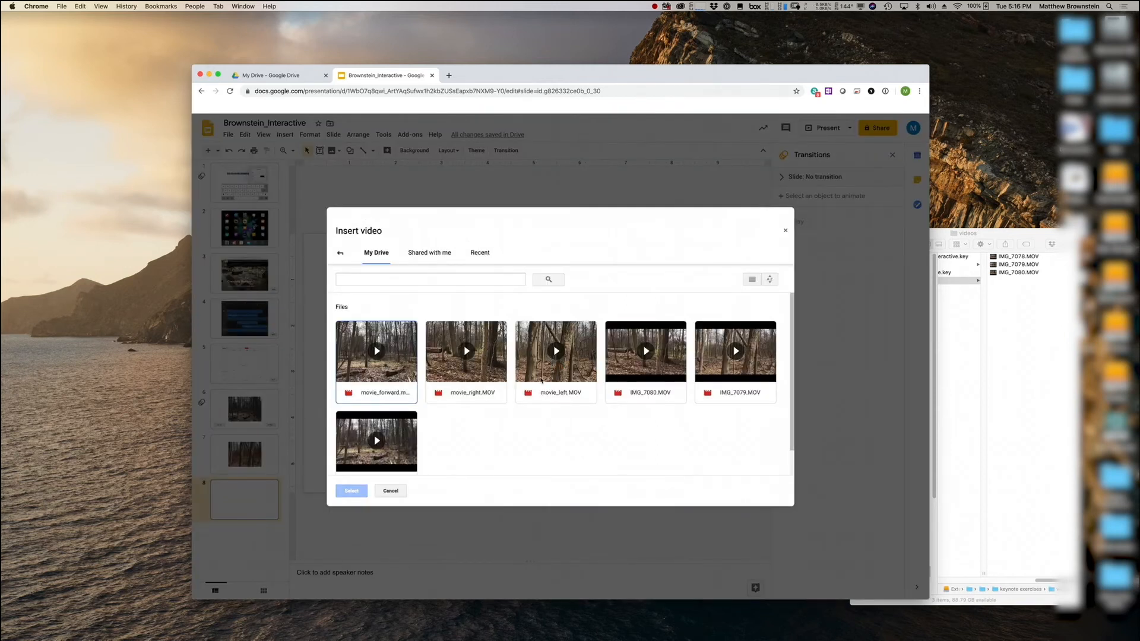
double_click(480, 384)
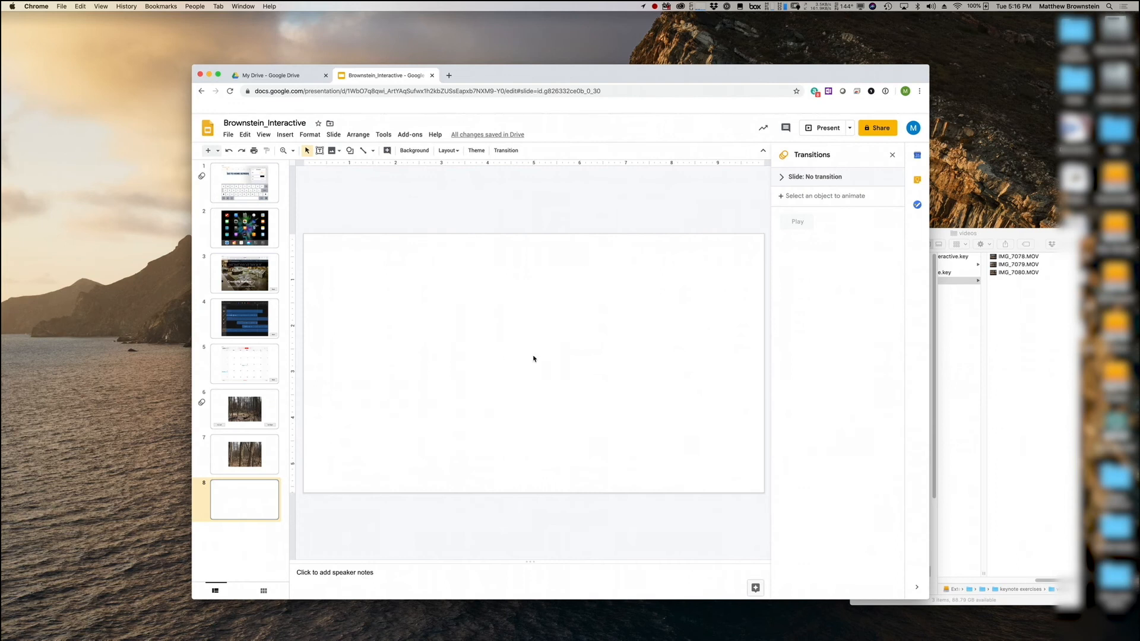
left_click_drag(487, 328, 597, 362)
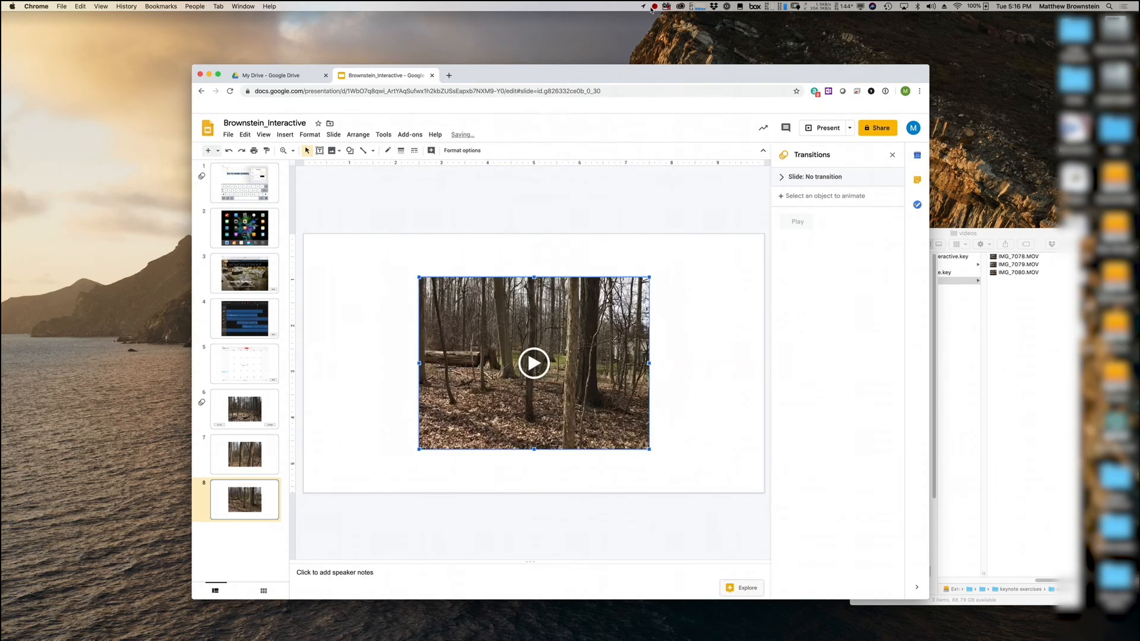
left_click(657, 7)
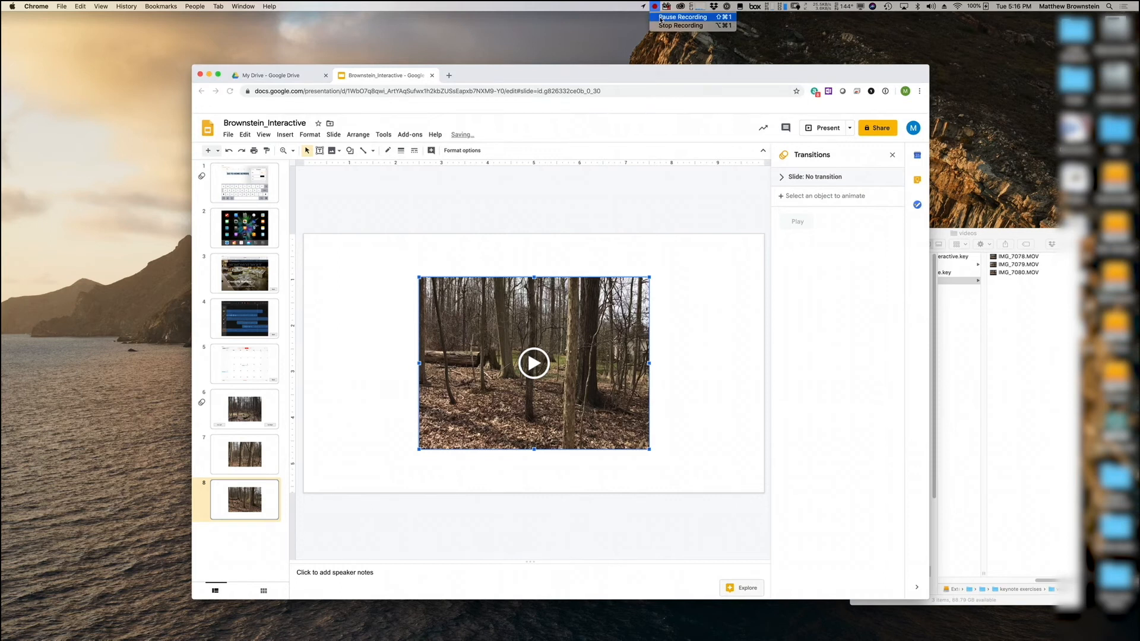
left_click(682, 17)
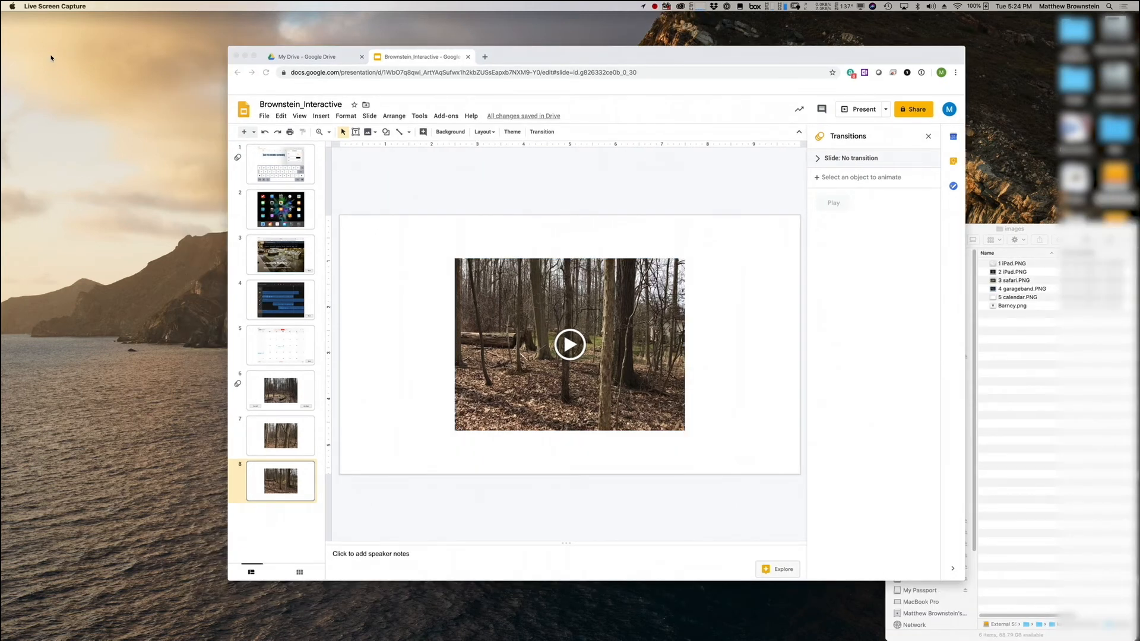
- Present the slideshow from slide 6 and step through the video slides to check their playback, ending on slide 8
left_click(320, 384)
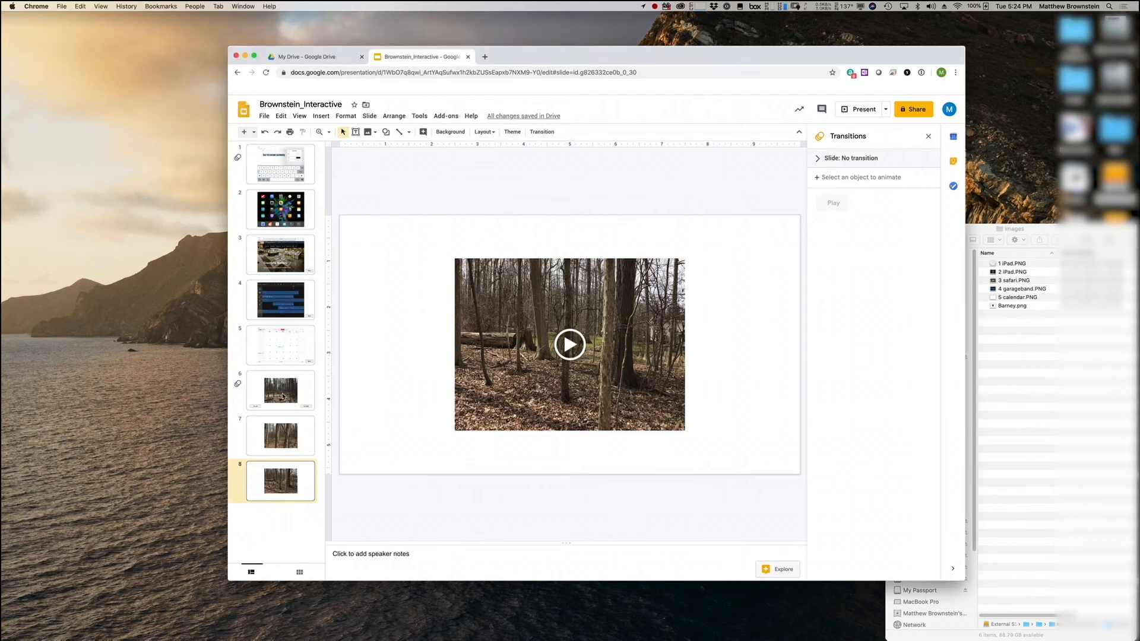
left_click(291, 382)
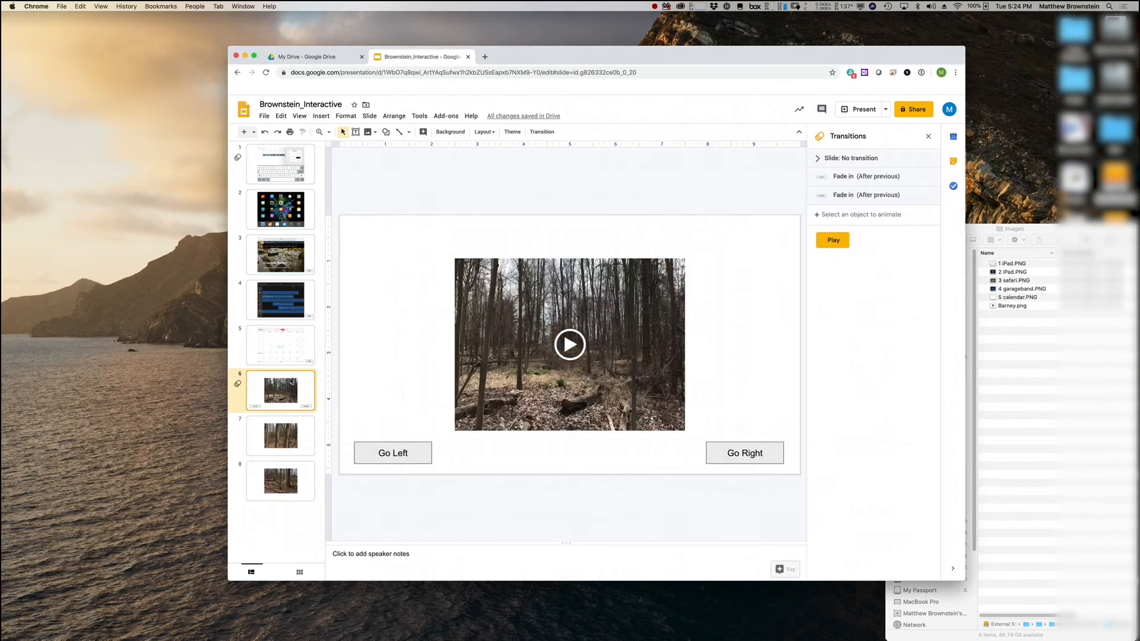
left_click(857, 110)
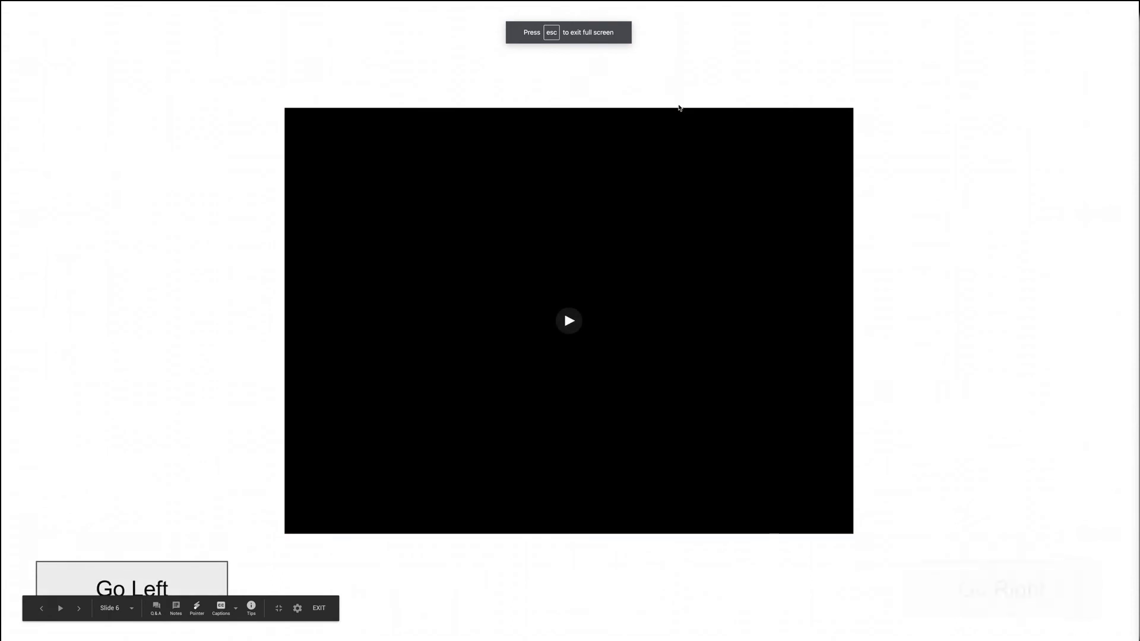
left_click(996, 254)
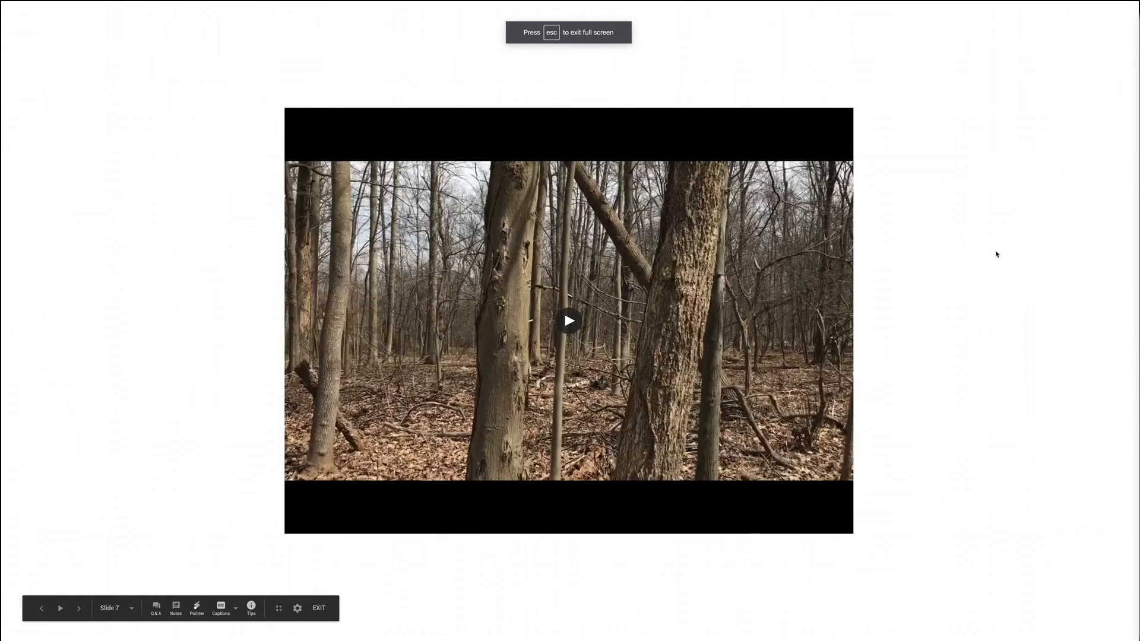
left_click(569, 321)
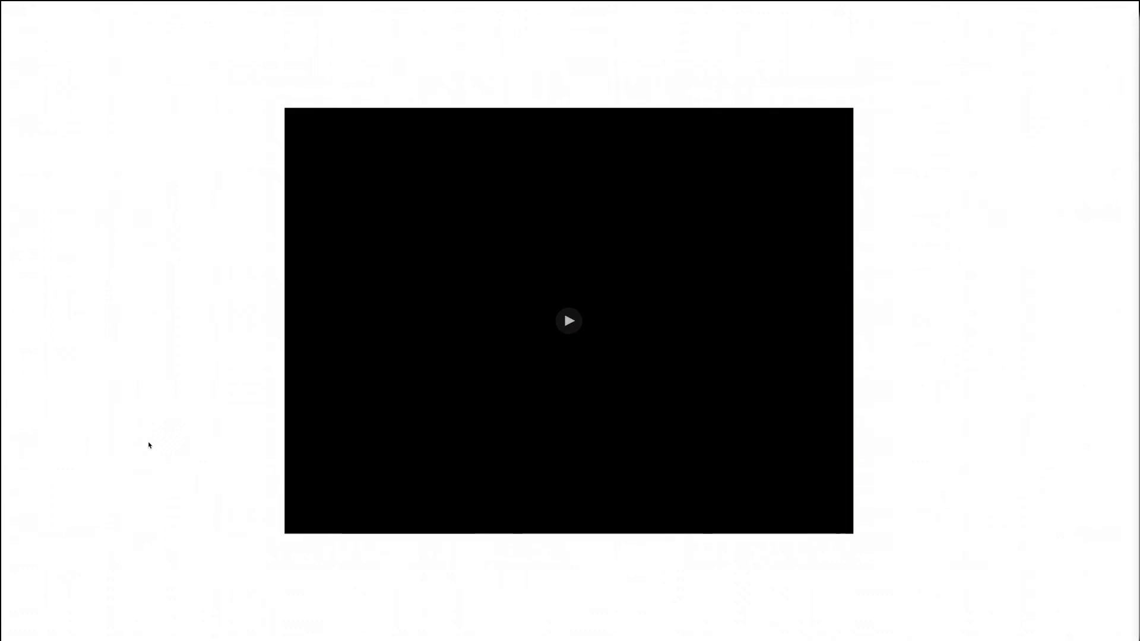
key("Escape")
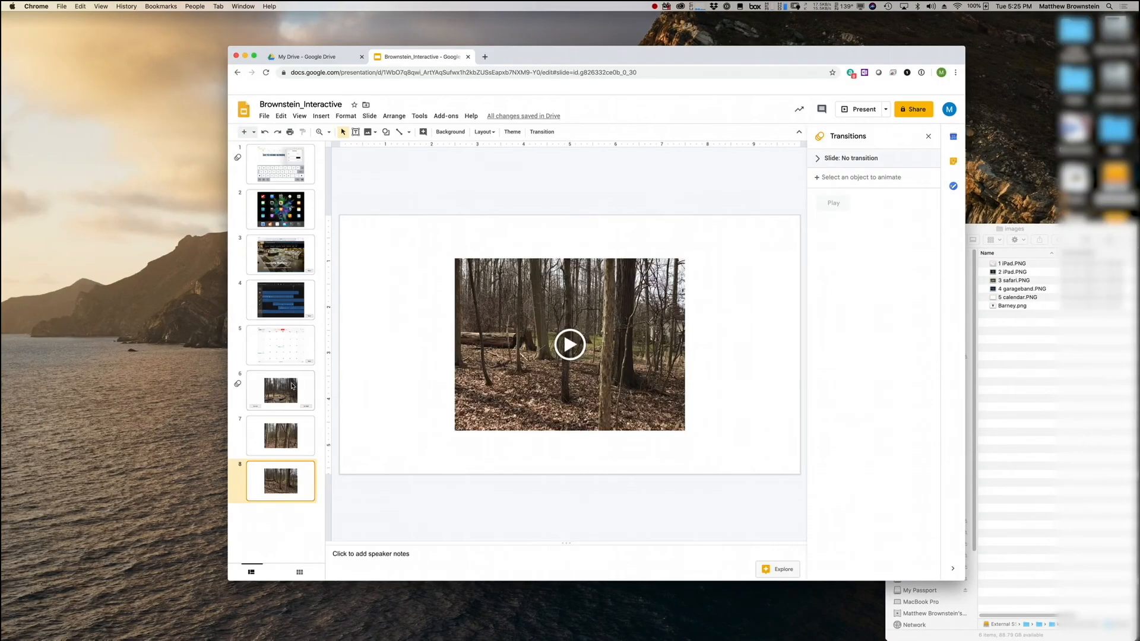
- Set the video on slide 6 to autoplay when presenting in its video playback options
left_click(292, 387)
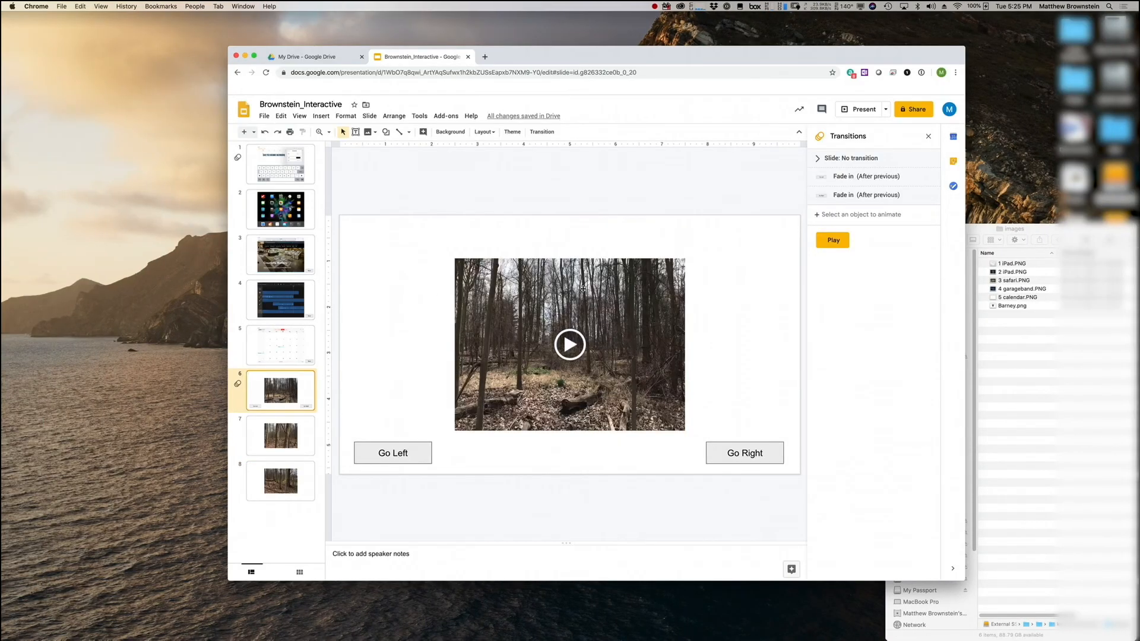
right_click(623, 366)
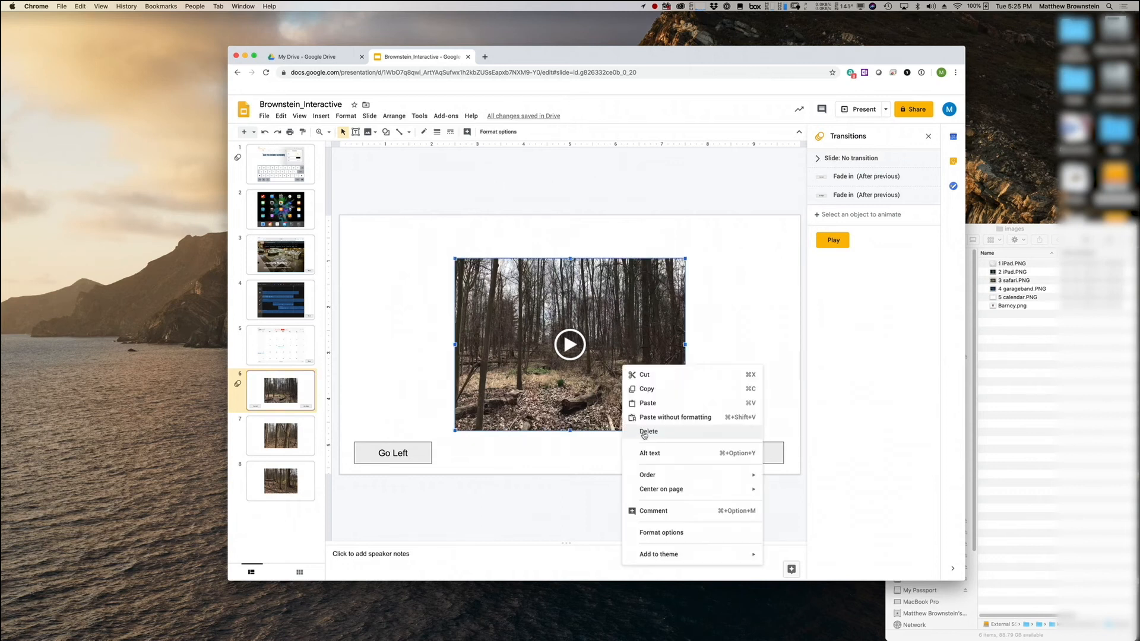
left_click(682, 538)
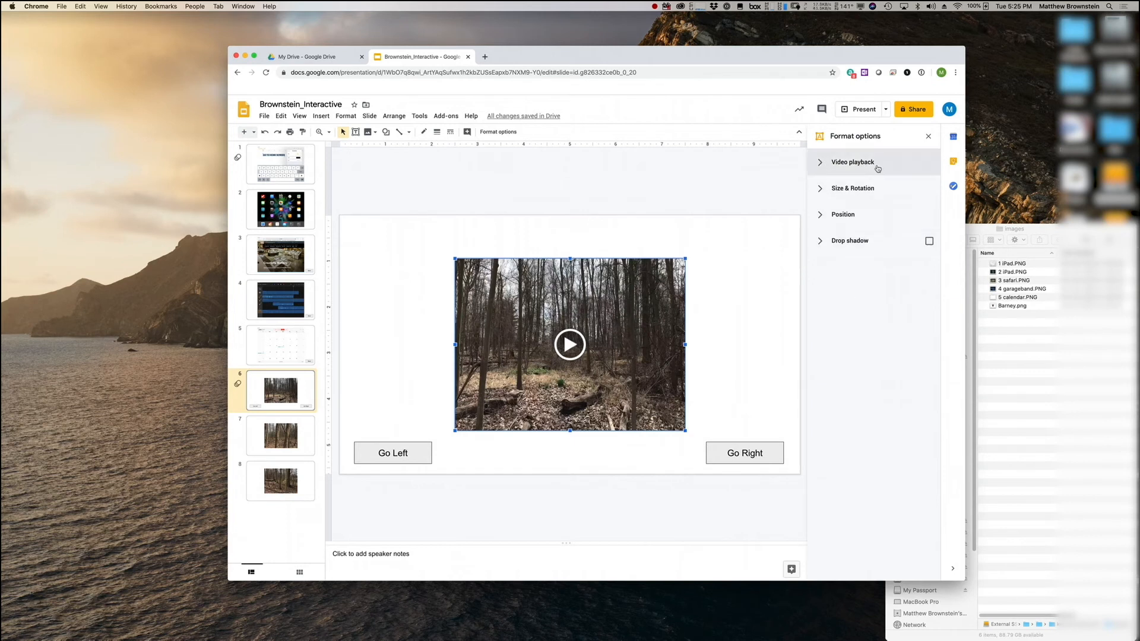
left_click(823, 164)
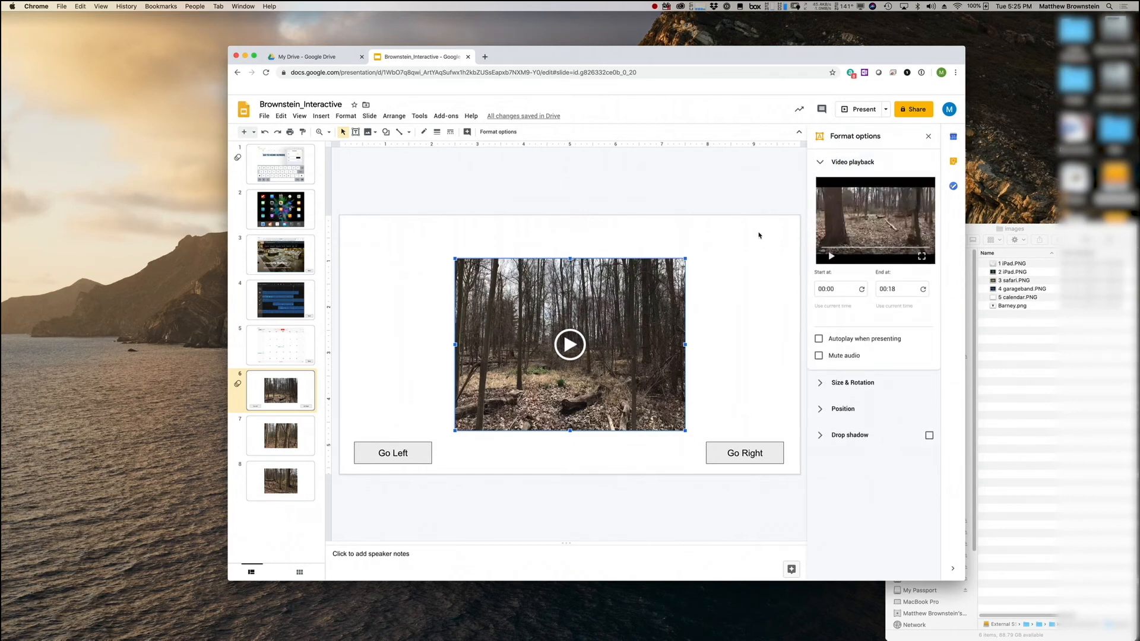
left_click(818, 339)
left_click(523, 188)
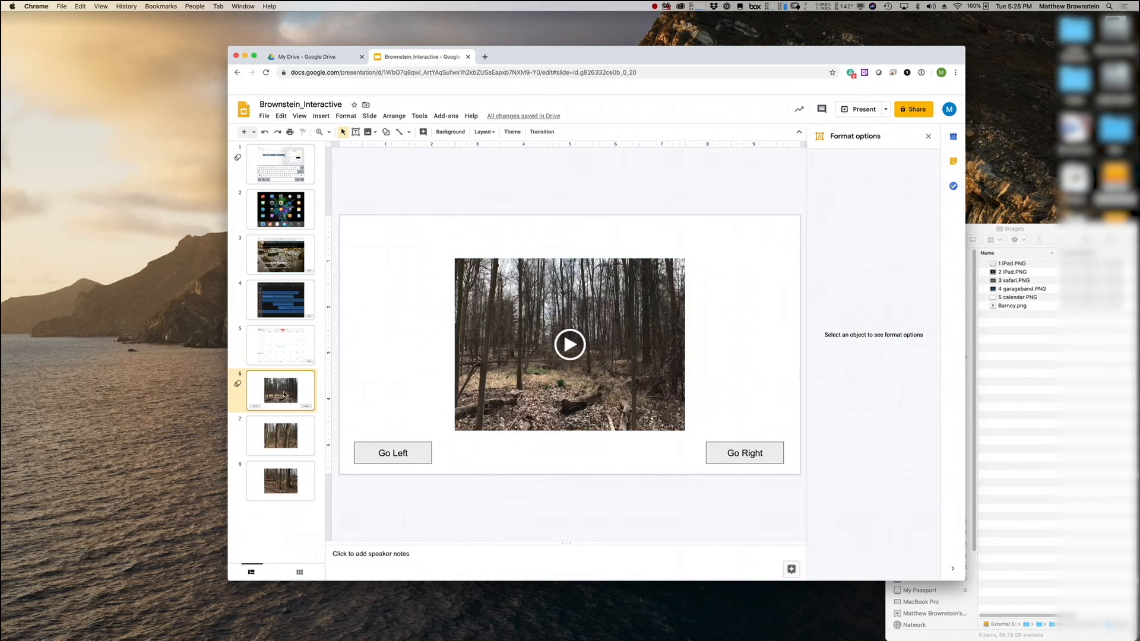
- Set the video on slide 7 to autoplay when presenting
left_click(275, 443)
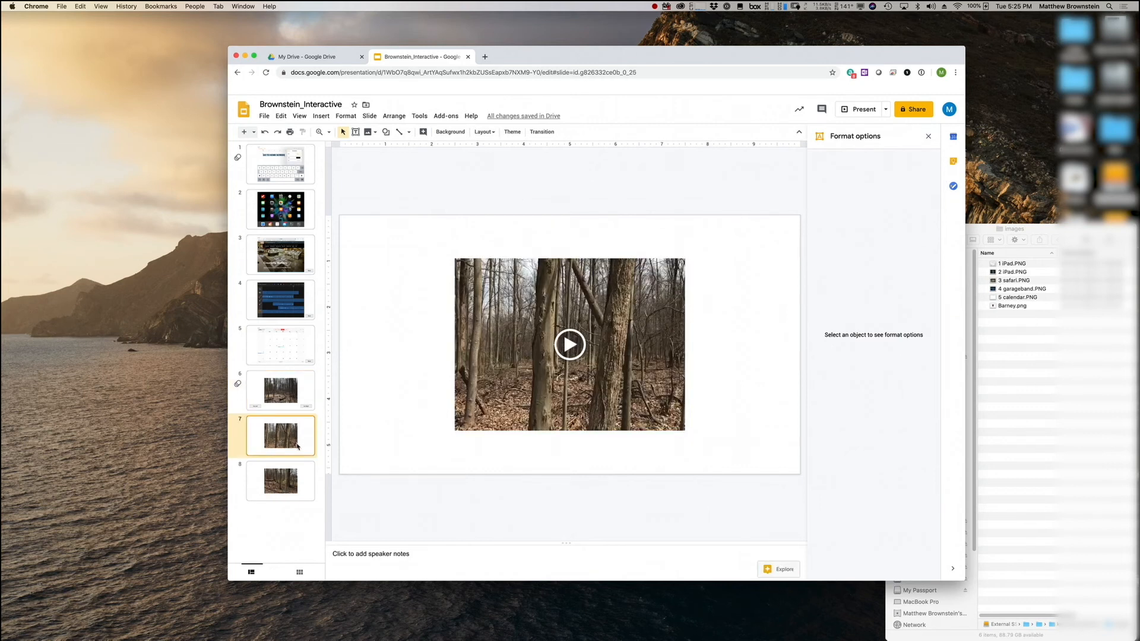
left_click(534, 374)
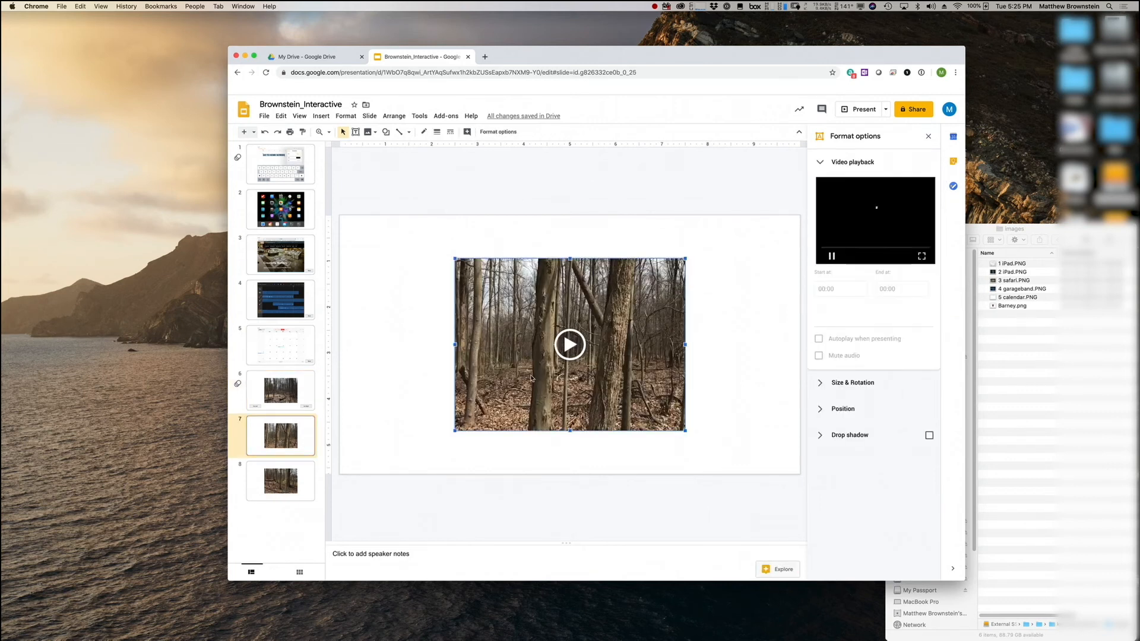
right_click(535, 374)
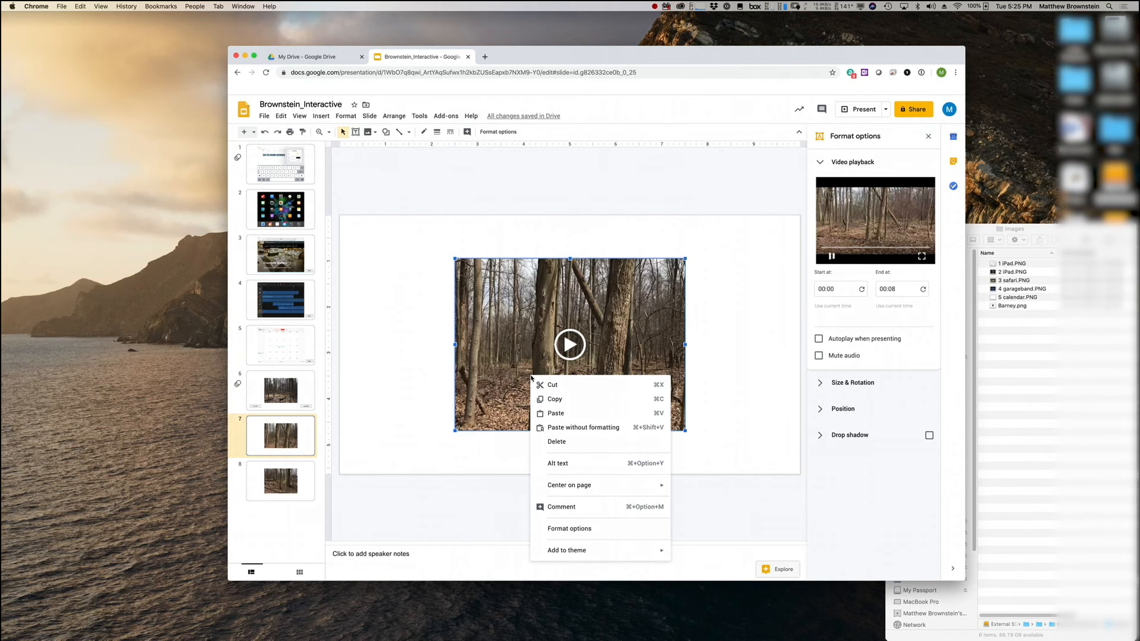
left_click(575, 530)
left_click(819, 339)
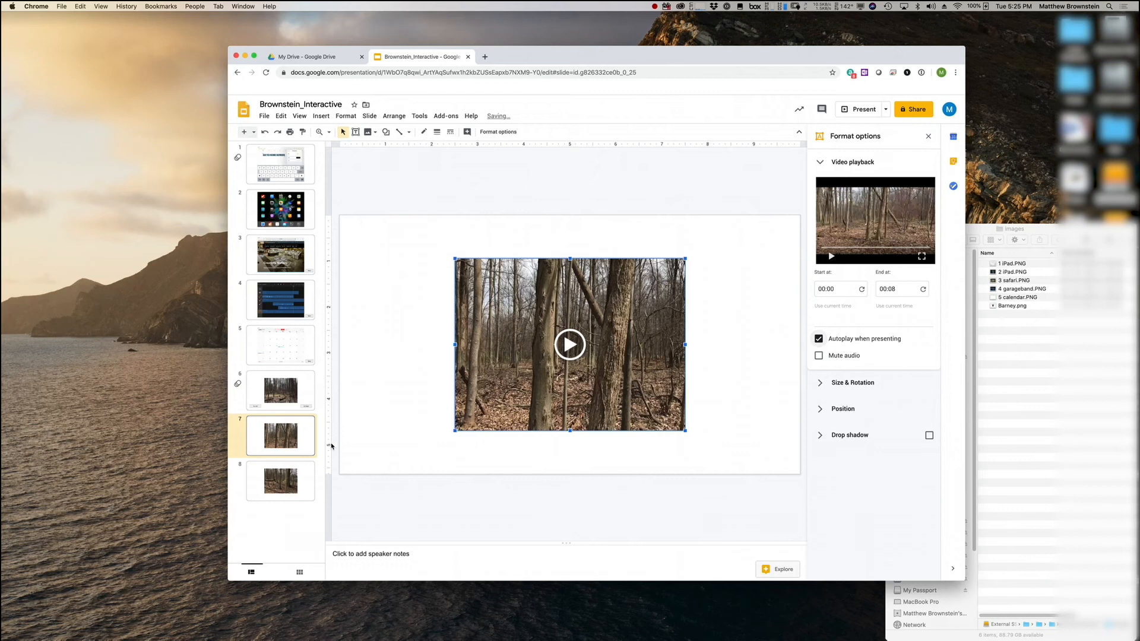
- Set the video on slide 8 to autoplay when presenting
left_click(270, 484)
left_click(525, 359)
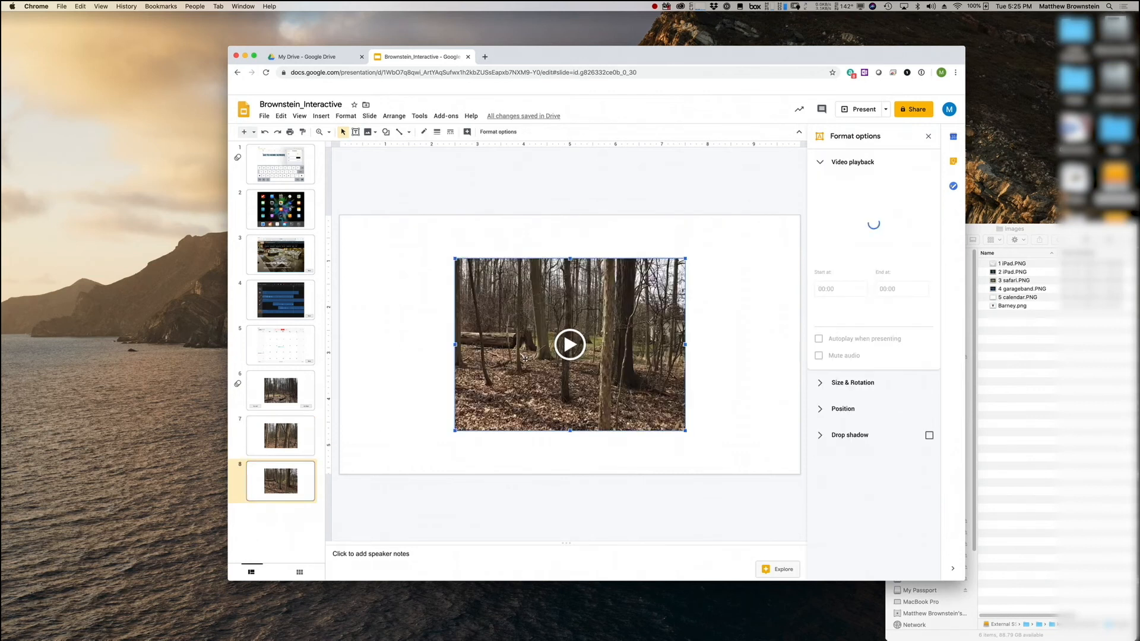
left_click(819, 339)
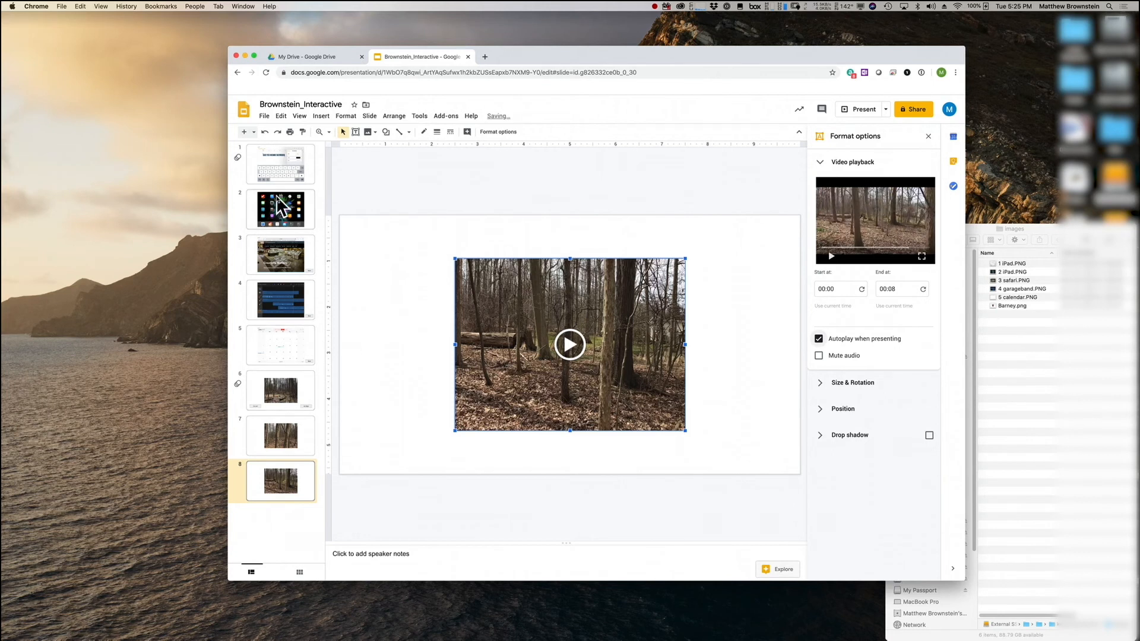
- Present from slide 6 to test video autoplay and the Go Right choice, and exit the presentation
left_click(287, 391)
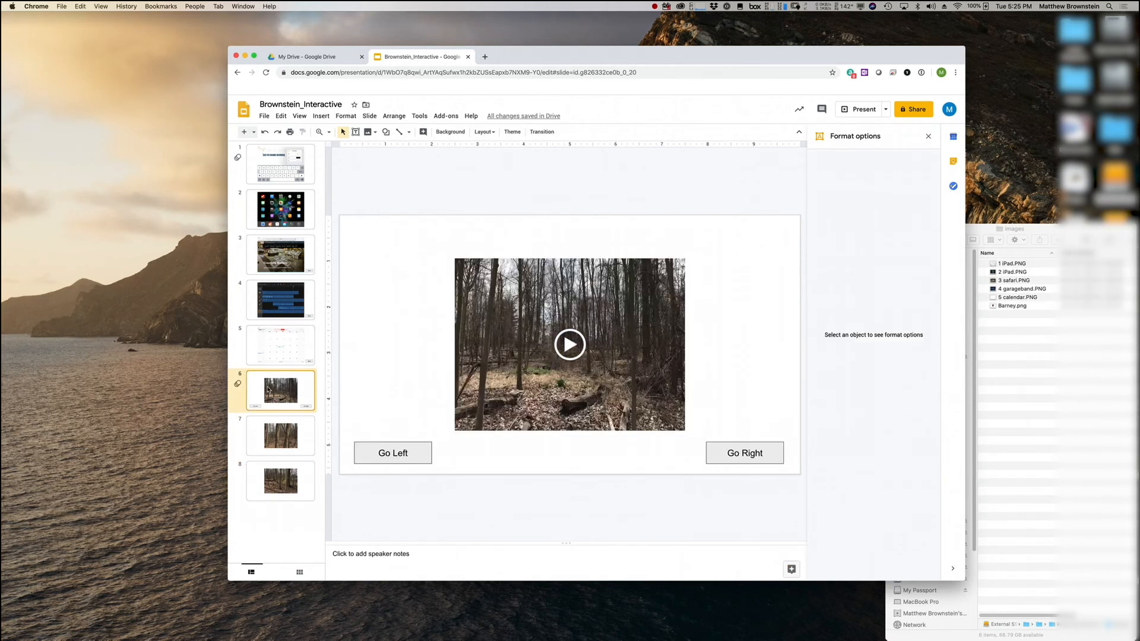
left_click(864, 109)
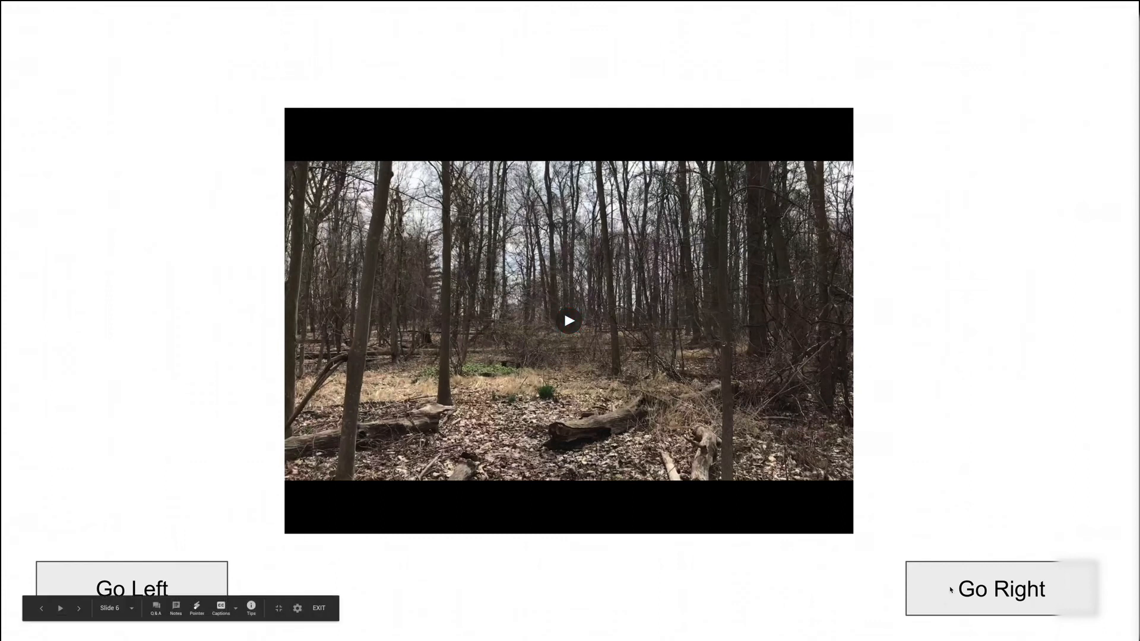
left_click(1005, 583)
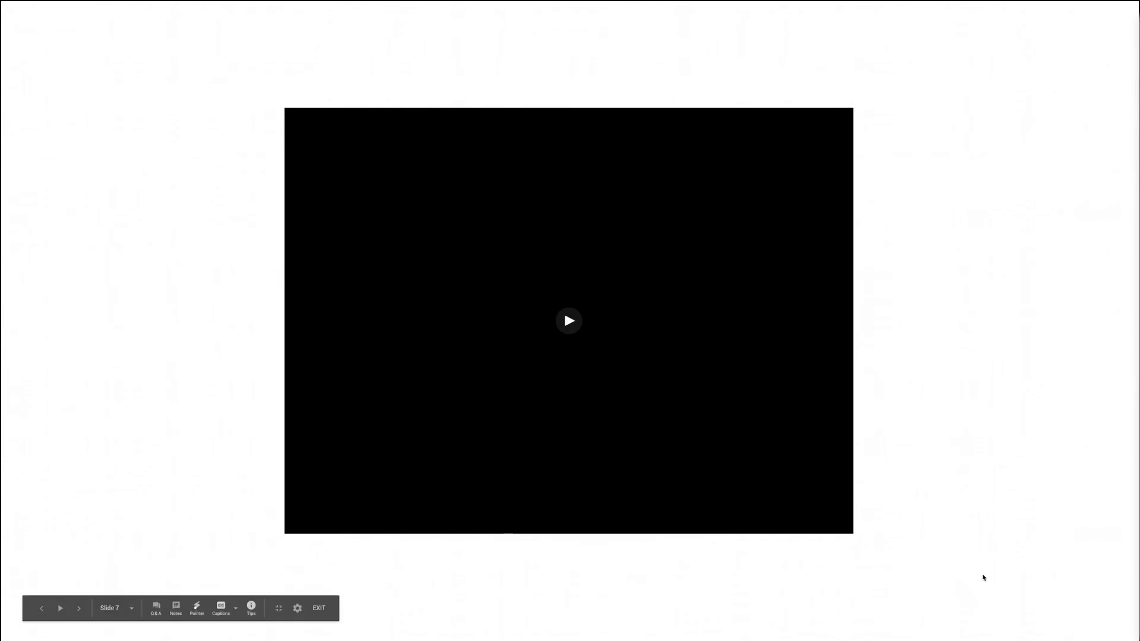
key("Escape")
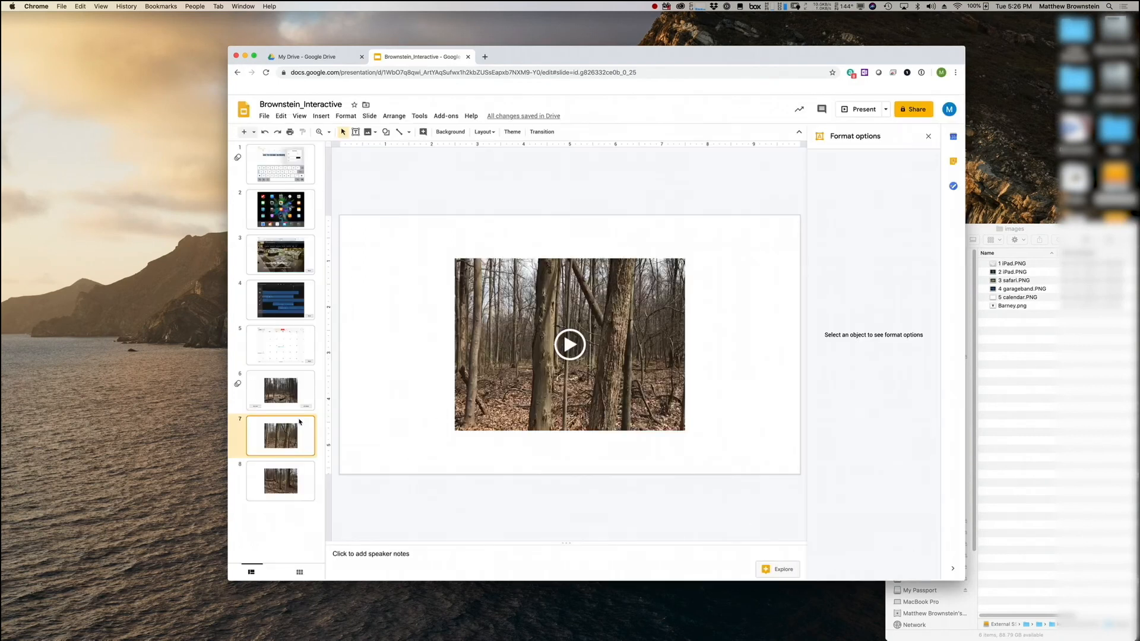
- Draw a rectangle covering the Videos app icon on the iPad home screen of slide 2
left_click(291, 396)
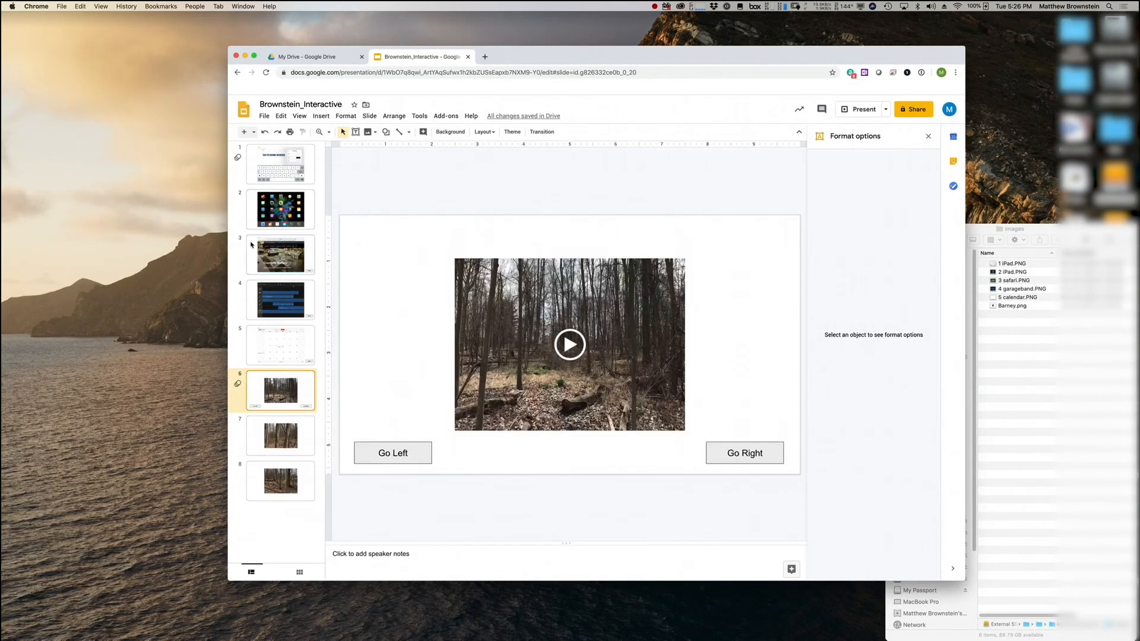
left_click(265, 215)
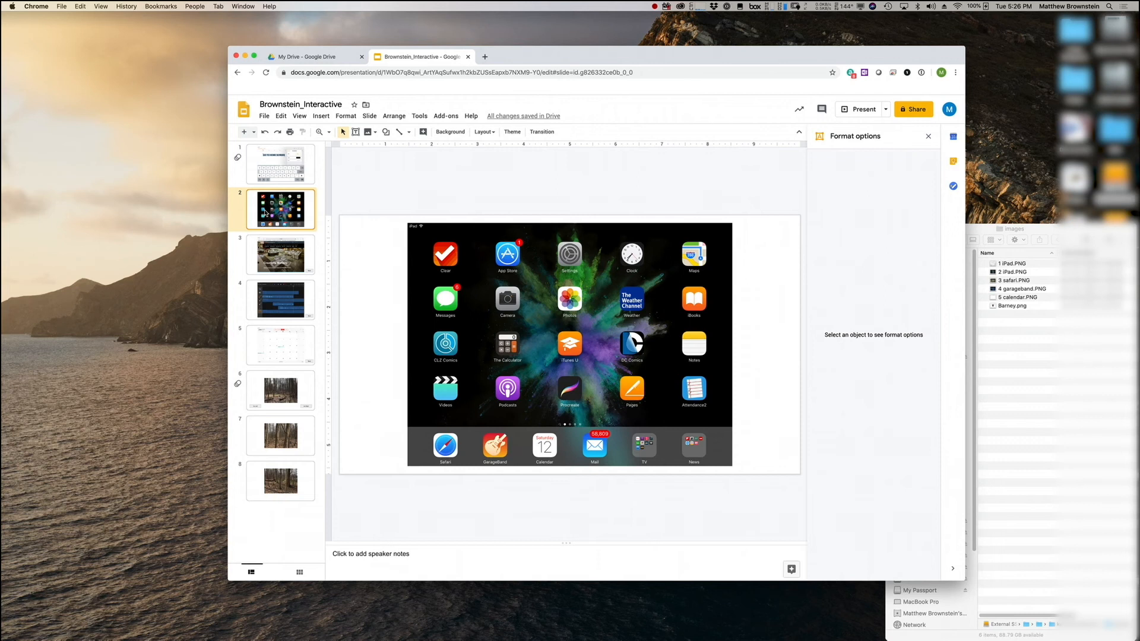
left_click(321, 116)
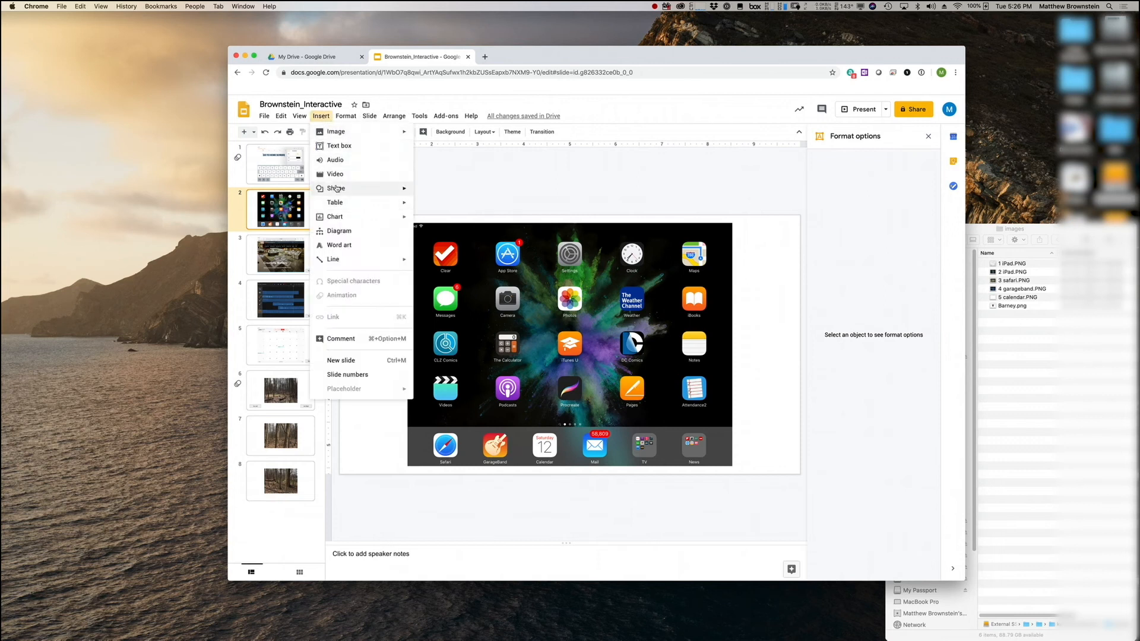
mouse_move(336, 188)
mouse_move(443, 188)
left_click(490, 195)
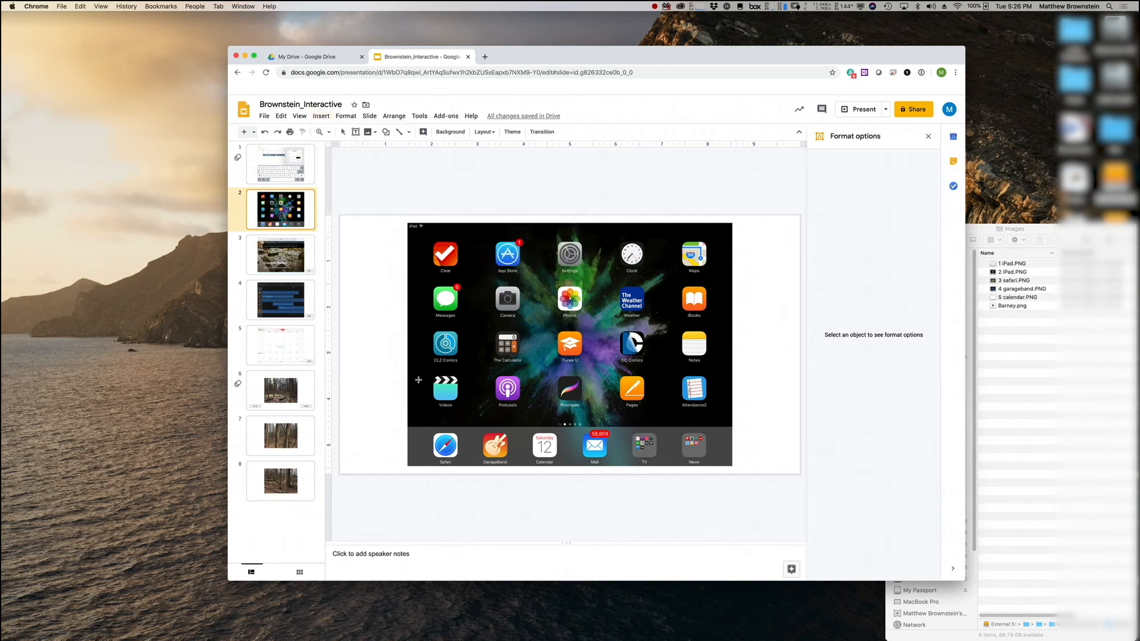
left_click_drag(429, 373, 461, 405)
- Make the fill and border of the rectangle over the Videos icon transparent
left_click(424, 132)
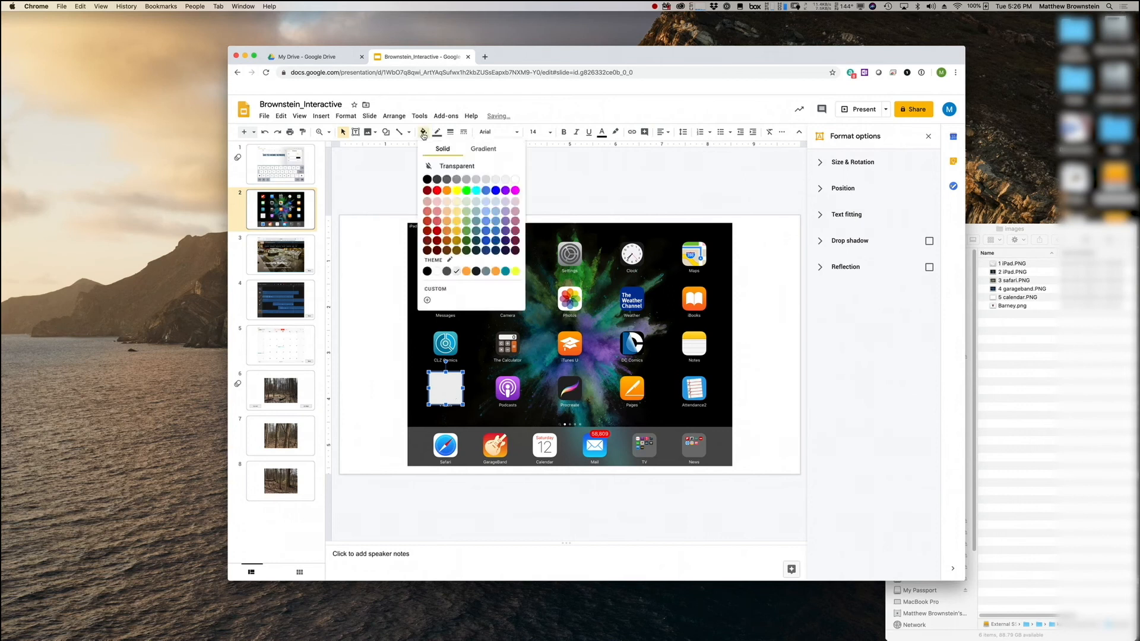
left_click(454, 165)
left_click(437, 132)
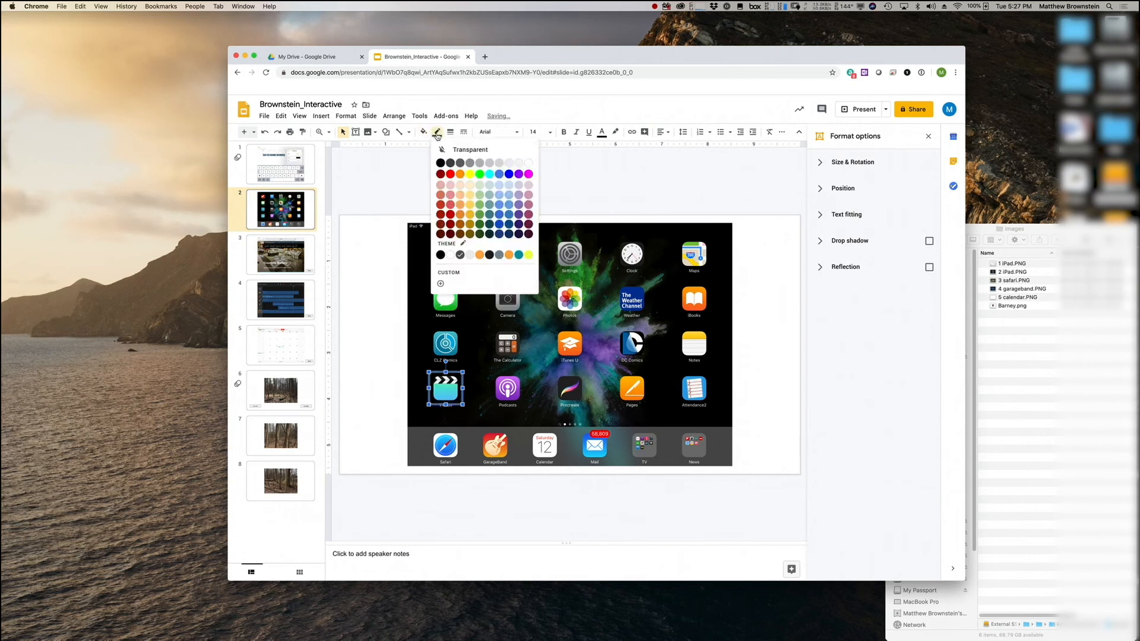
left_click(462, 156)
- Link the transparent rectangle over the Videos icon to Slide 6 and deselect it
right_click(442, 393)
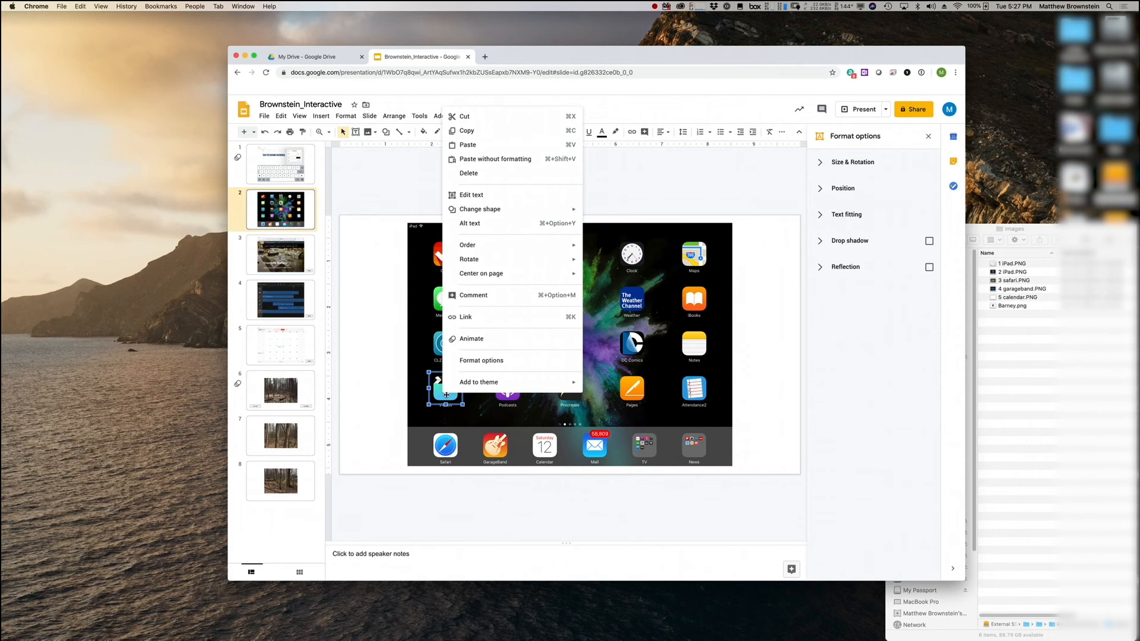
left_click(468, 317)
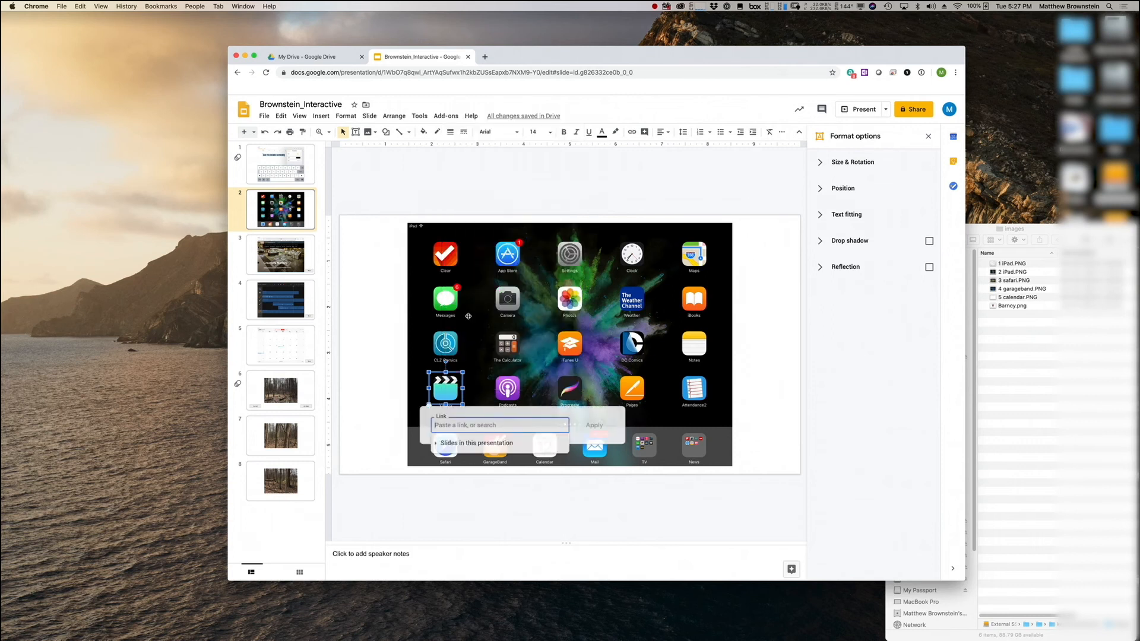
left_click(464, 443)
scroll(463, 483, "down", 5)
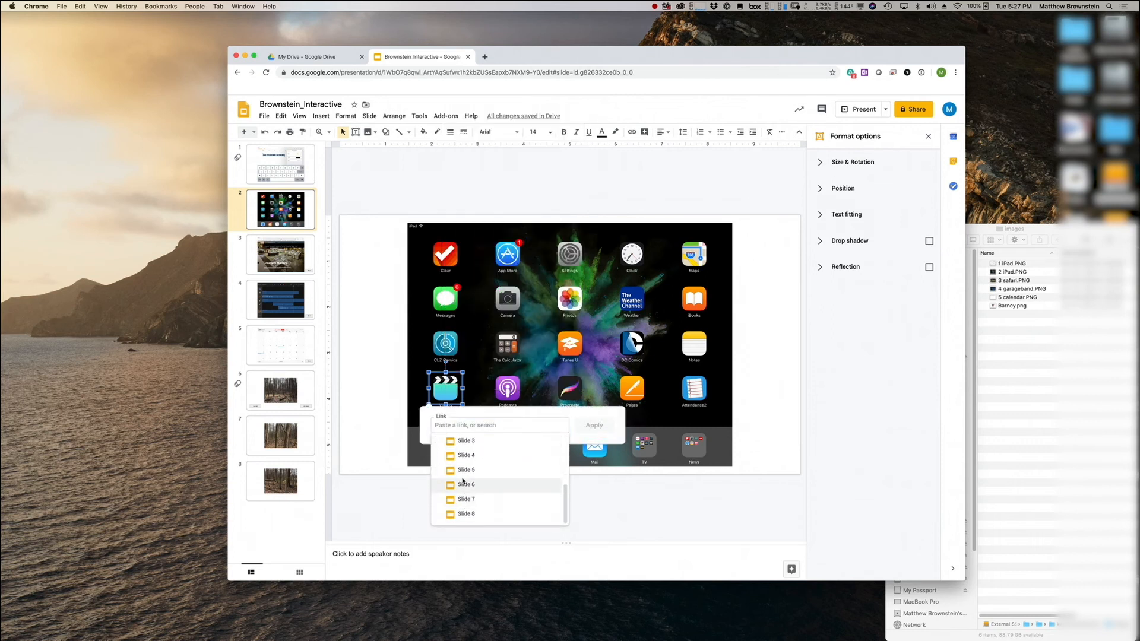
left_click(462, 482)
left_click(585, 427)
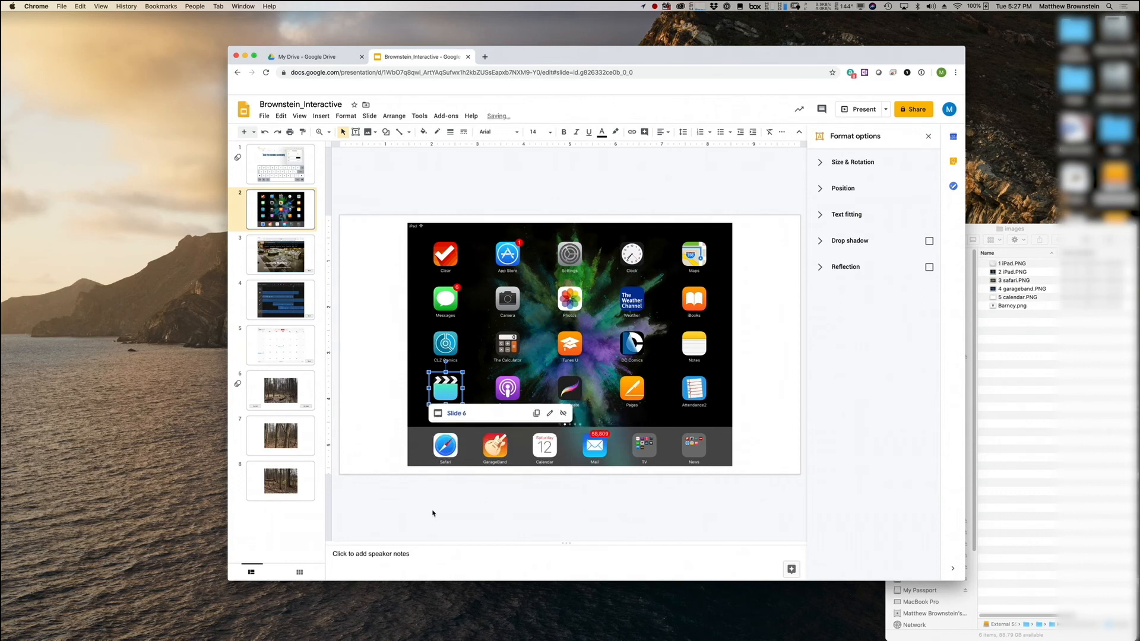
left_click(432, 513)
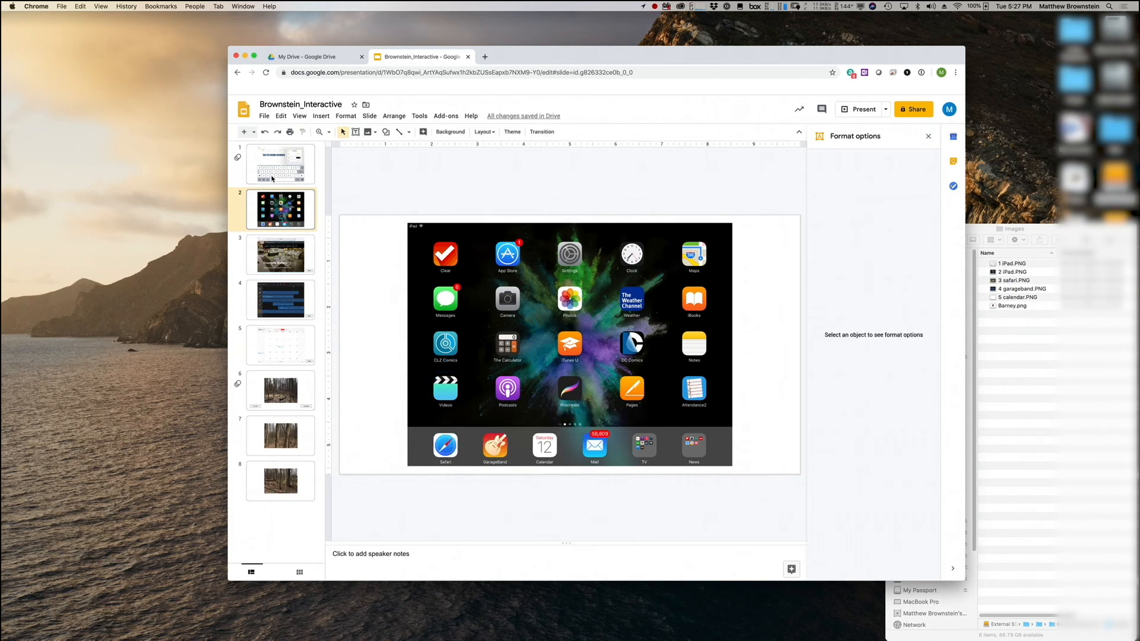
- Present from slide 1 to test the home screen link, the Safari icon and its Back button, and exit the presentation
left_click(281, 164)
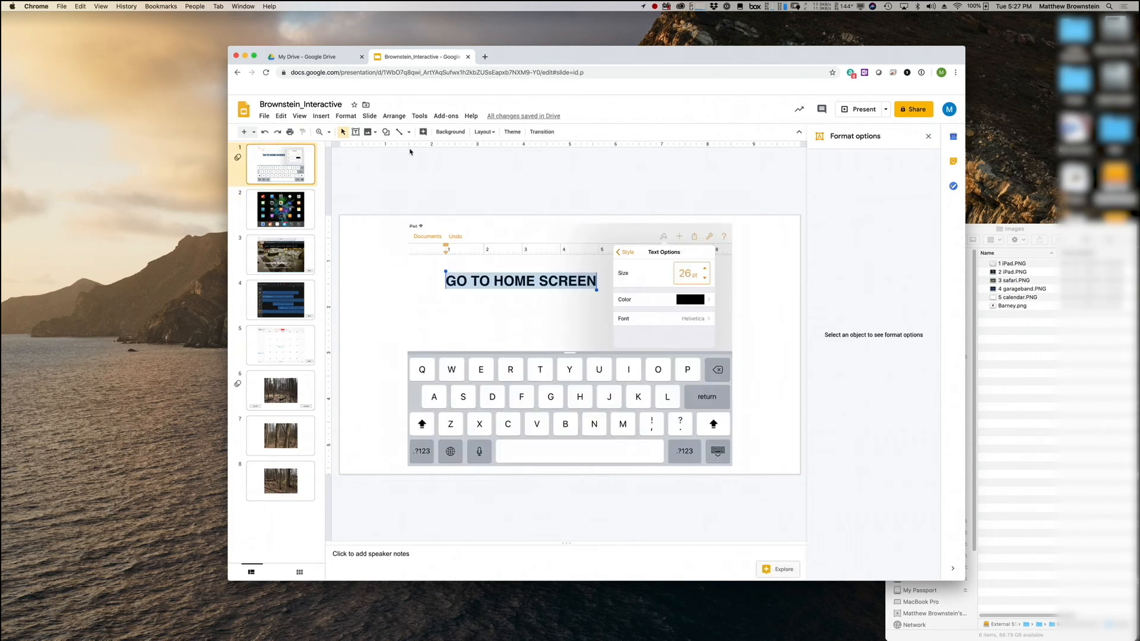
left_click(854, 109)
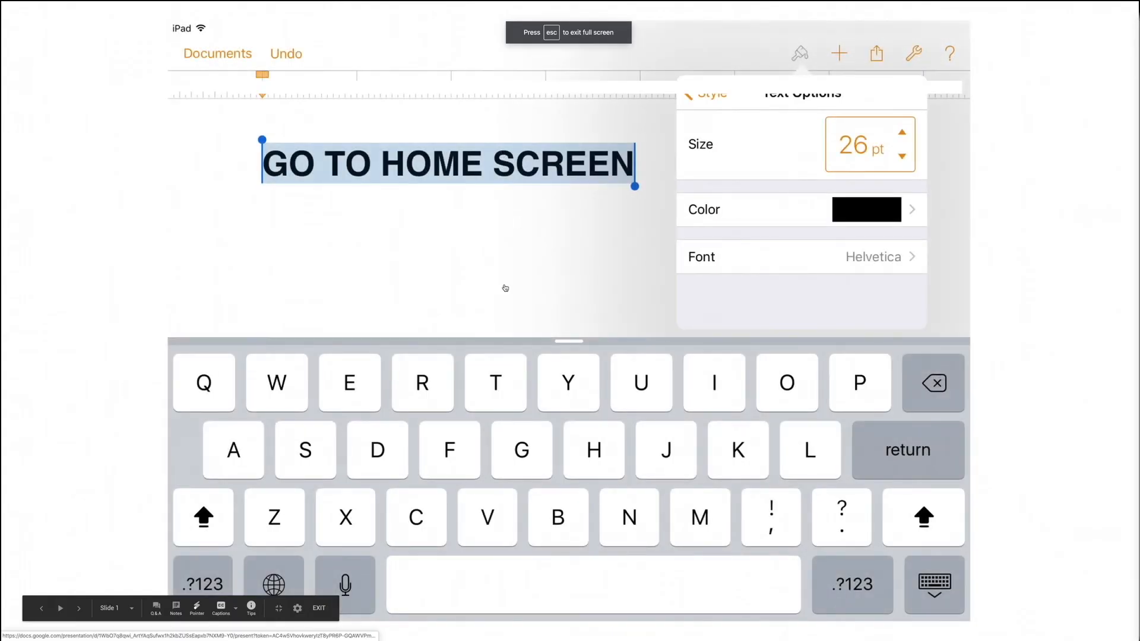
left_click(505, 287)
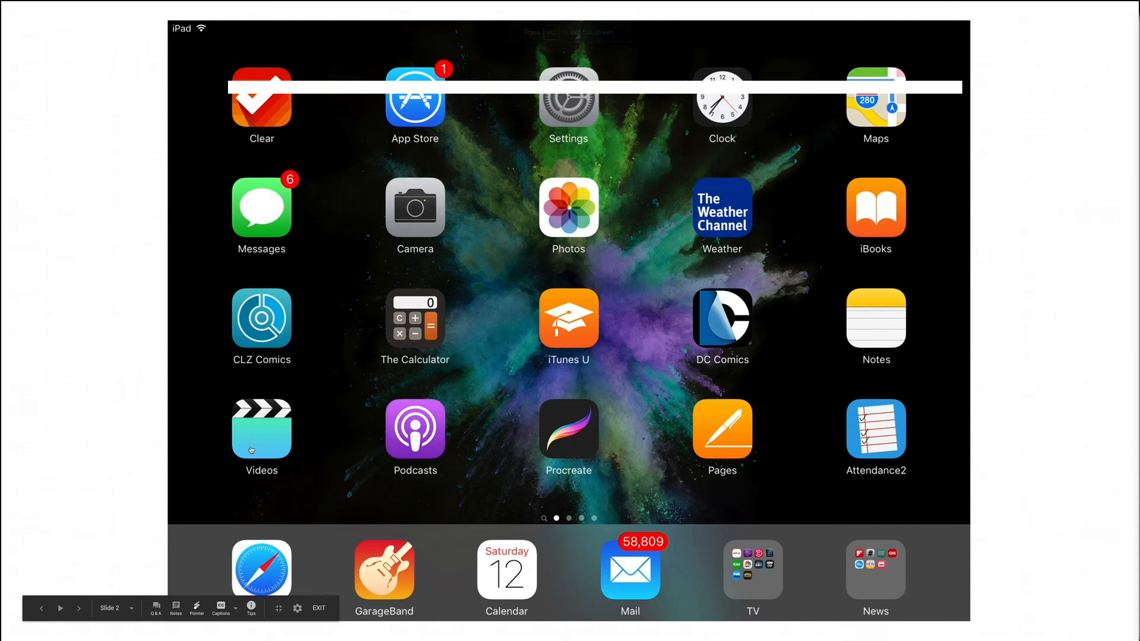
left_click(283, 566)
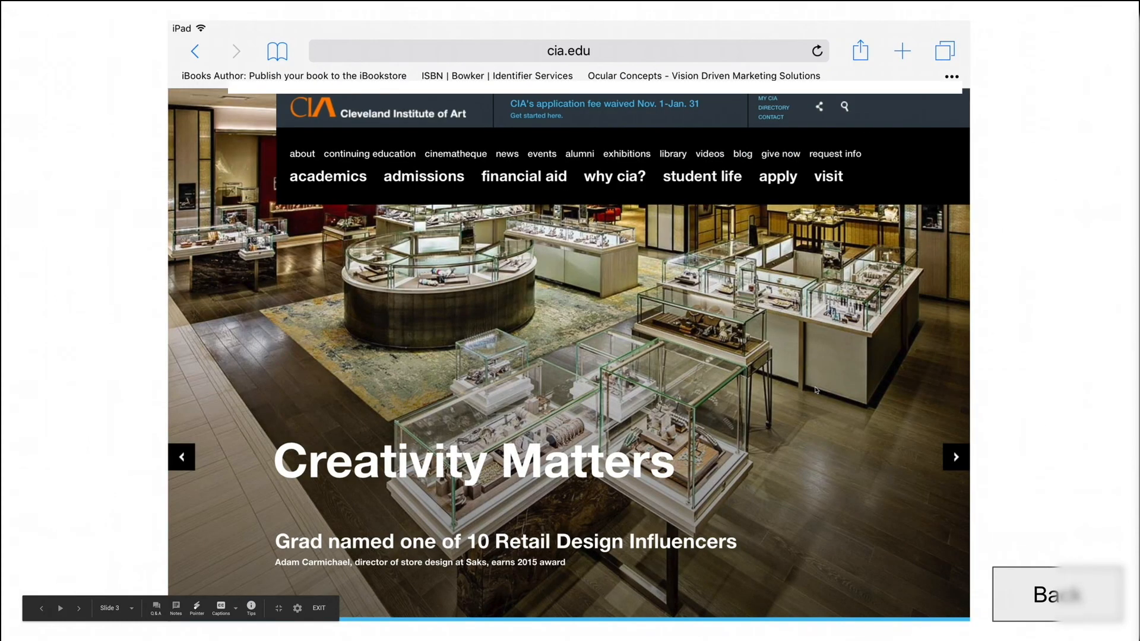
left_click(1062, 594)
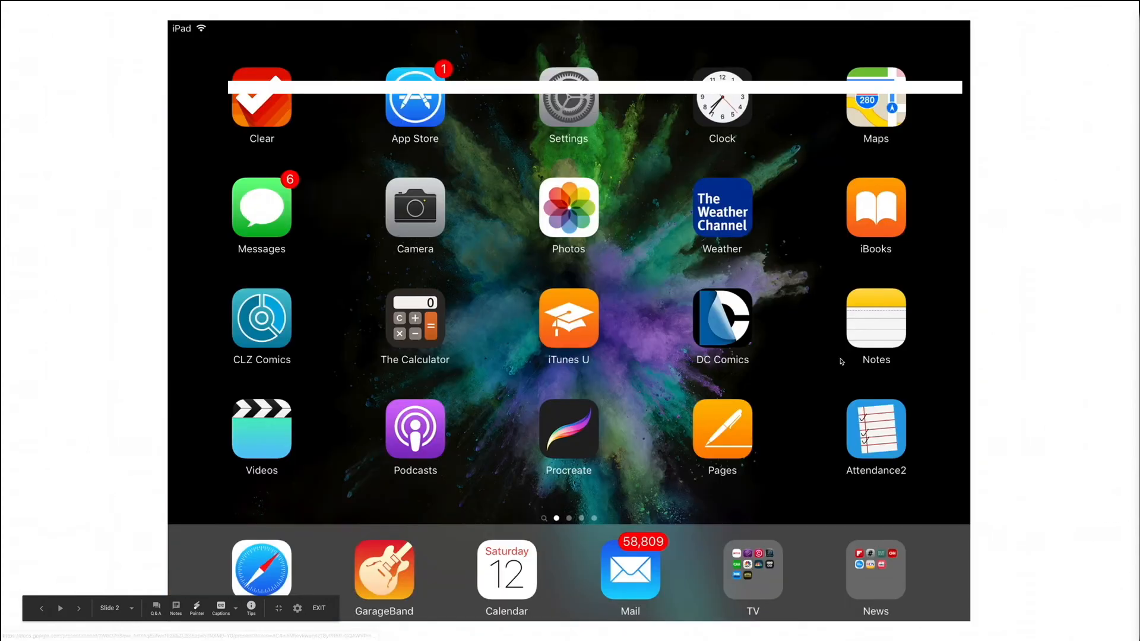
key("Escape")
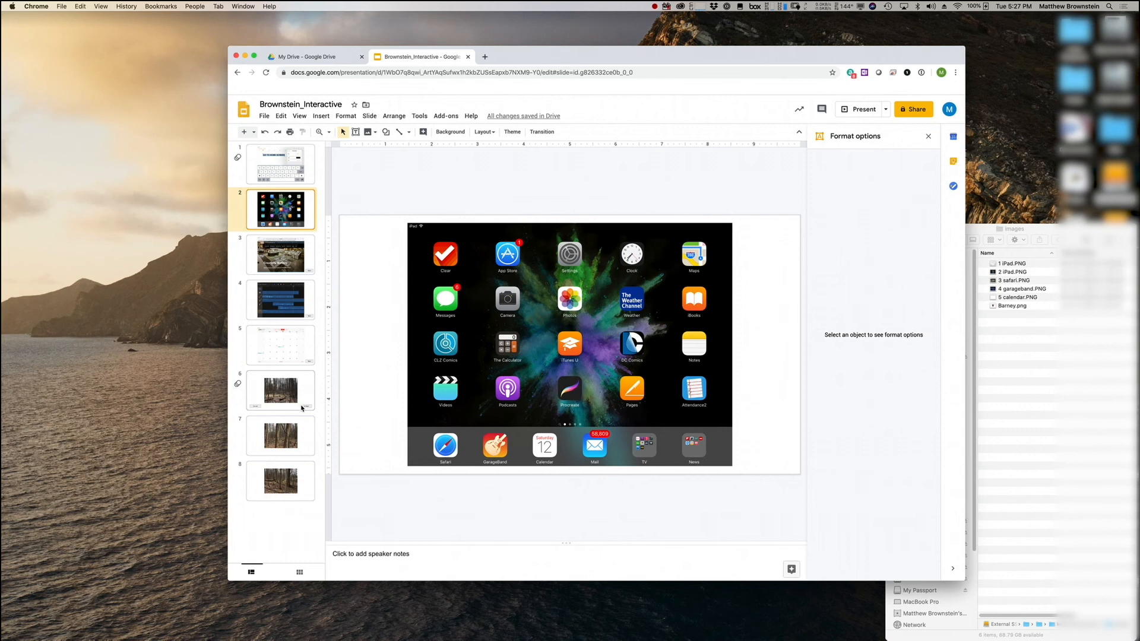
- Add a new slide after slide 8 and delete its title and text placeholders
left_click(300, 434)
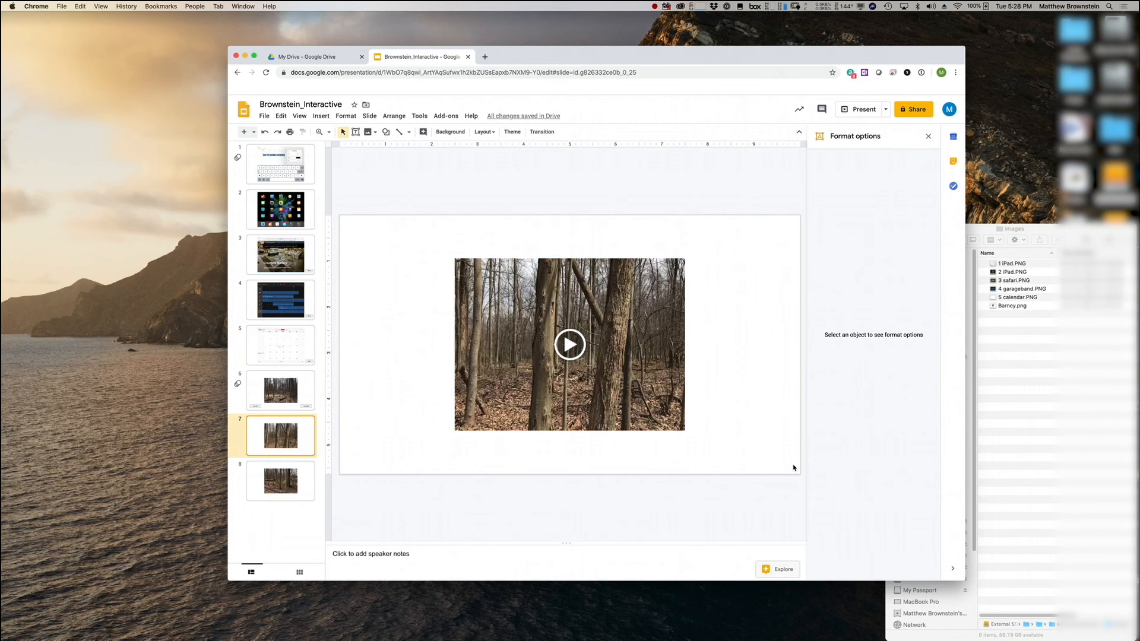
key("Down")
left_click(244, 134)
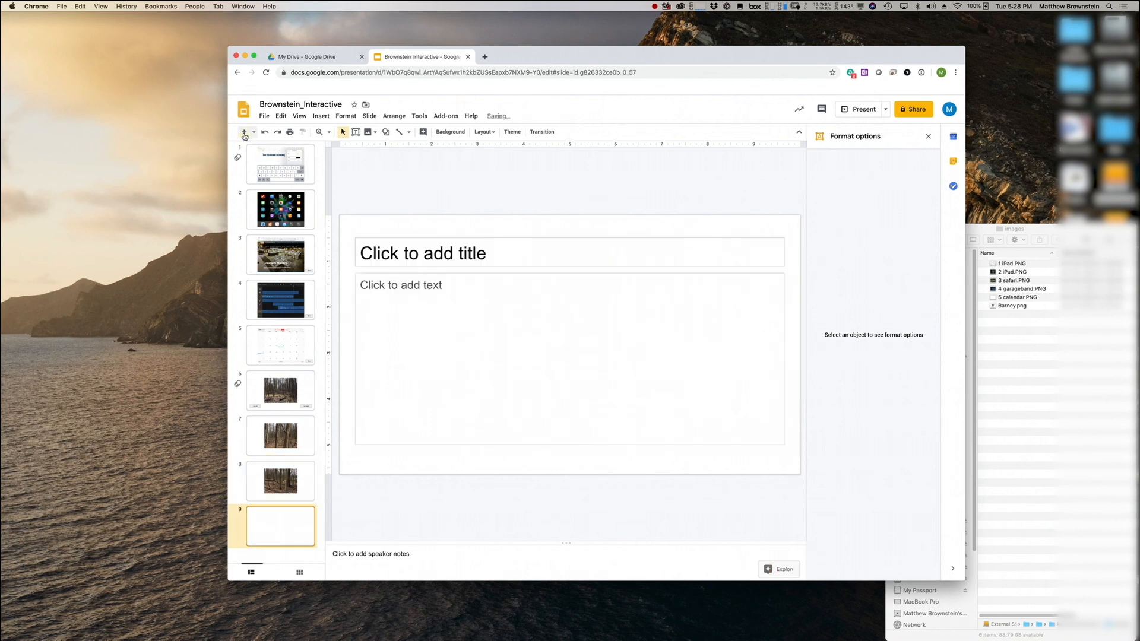
left_click(423, 238)
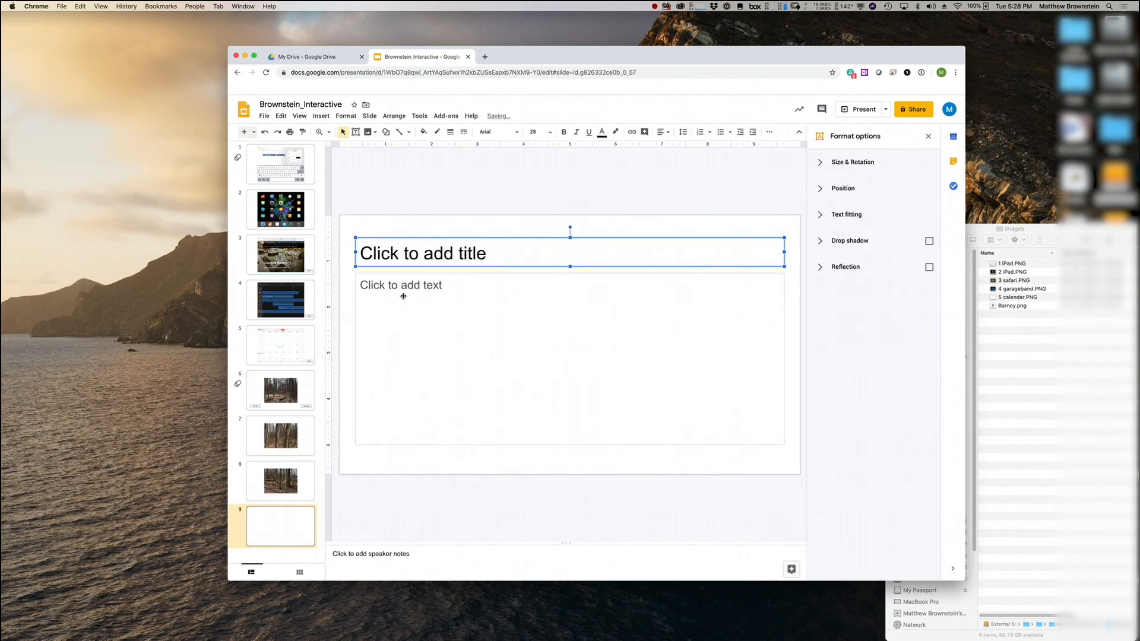
left_click(398, 290, "shift")
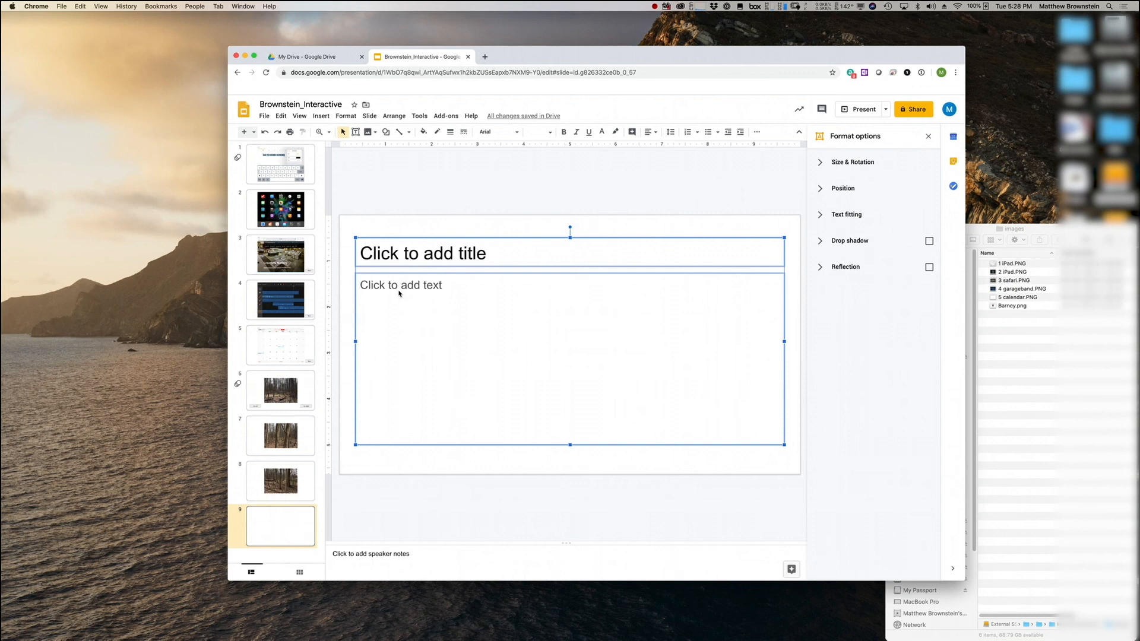
key("BackSpace")
- Place Barney.png from the images folder in the centre of slide 9 and add an animation to it
left_click(1012, 337)
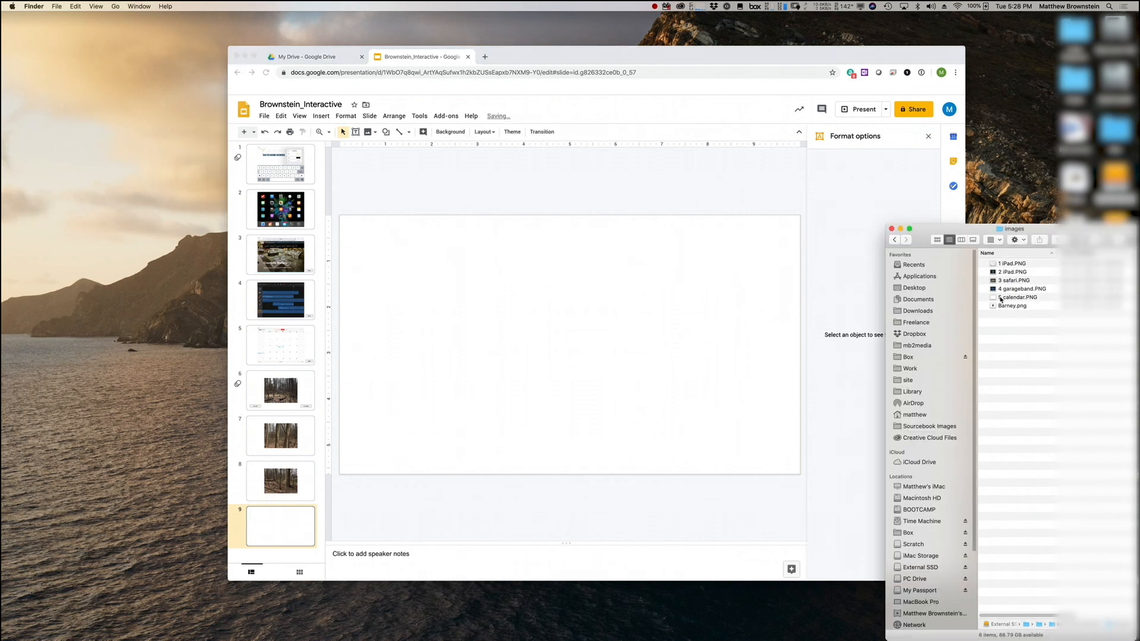
left_click_drag(1012, 306, 680, 383)
left_click_drag(512, 319, 573, 320)
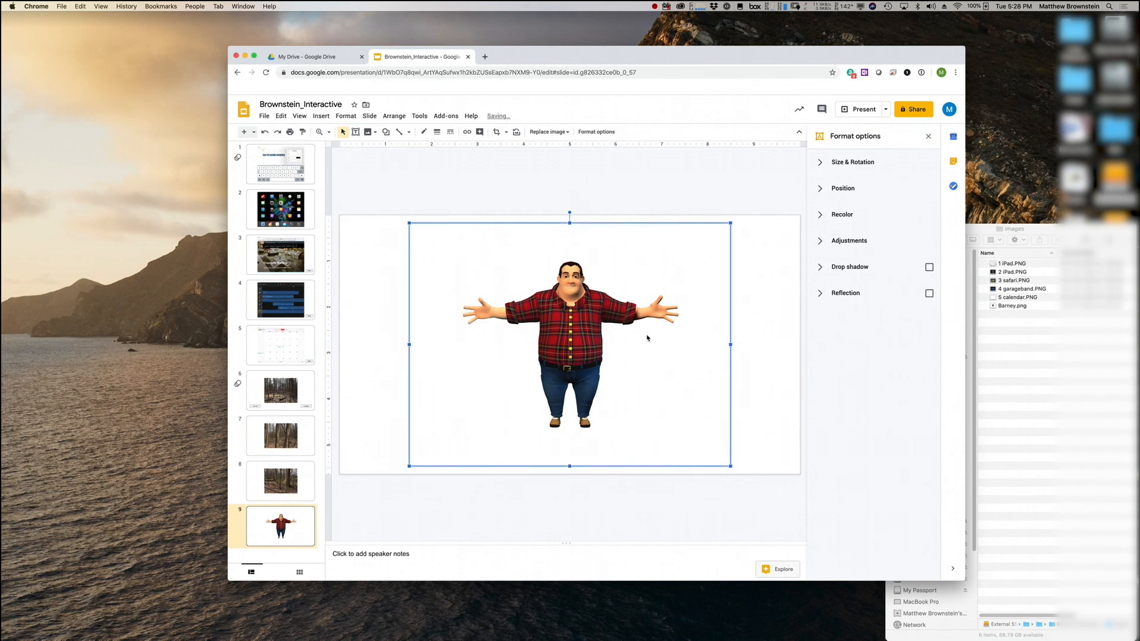
right_click(543, 331)
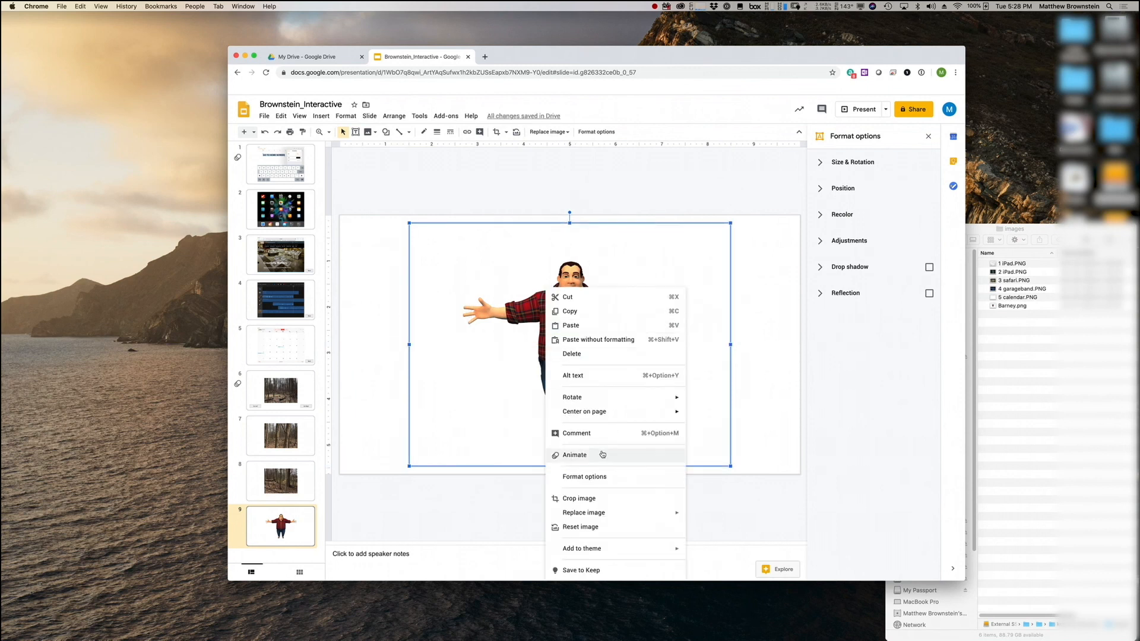
left_click(603, 461)
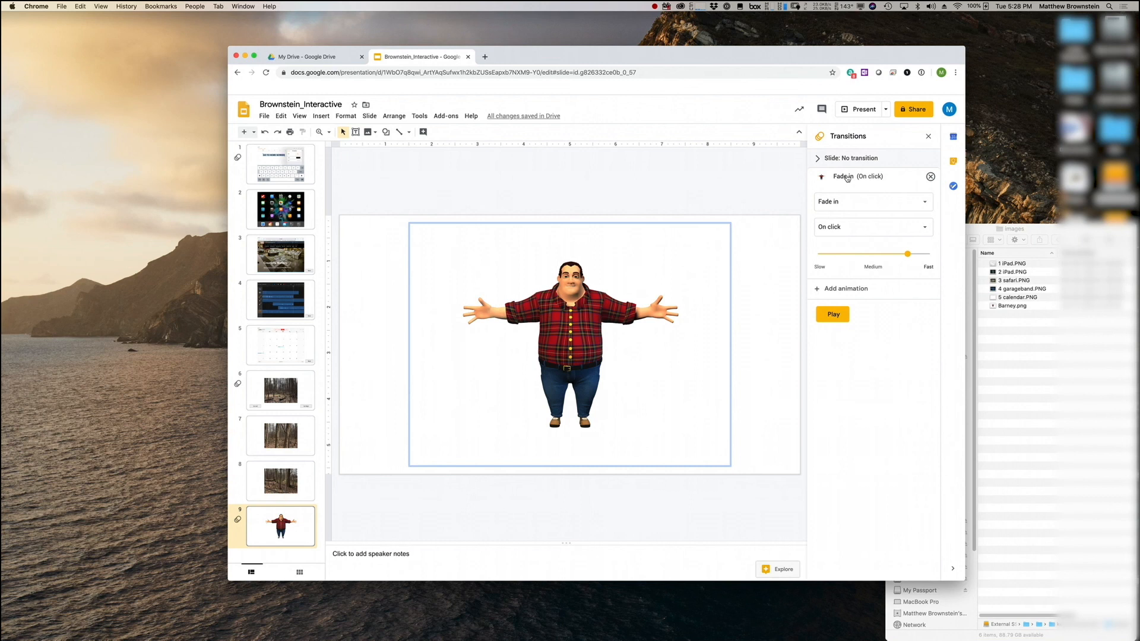
left_click(834, 292)
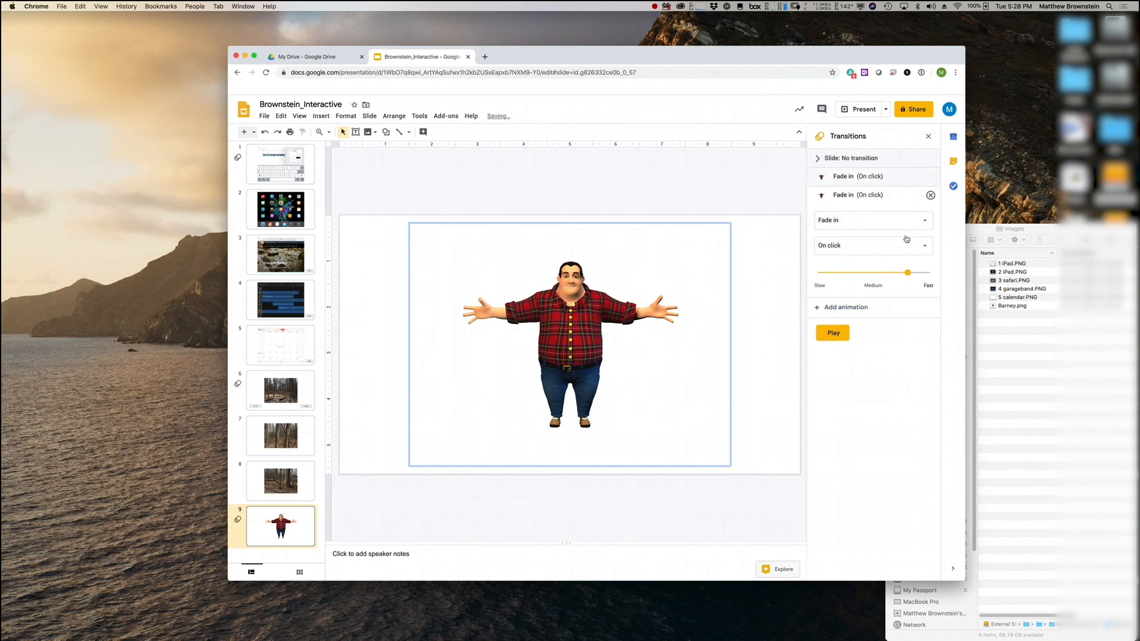
left_click(904, 221)
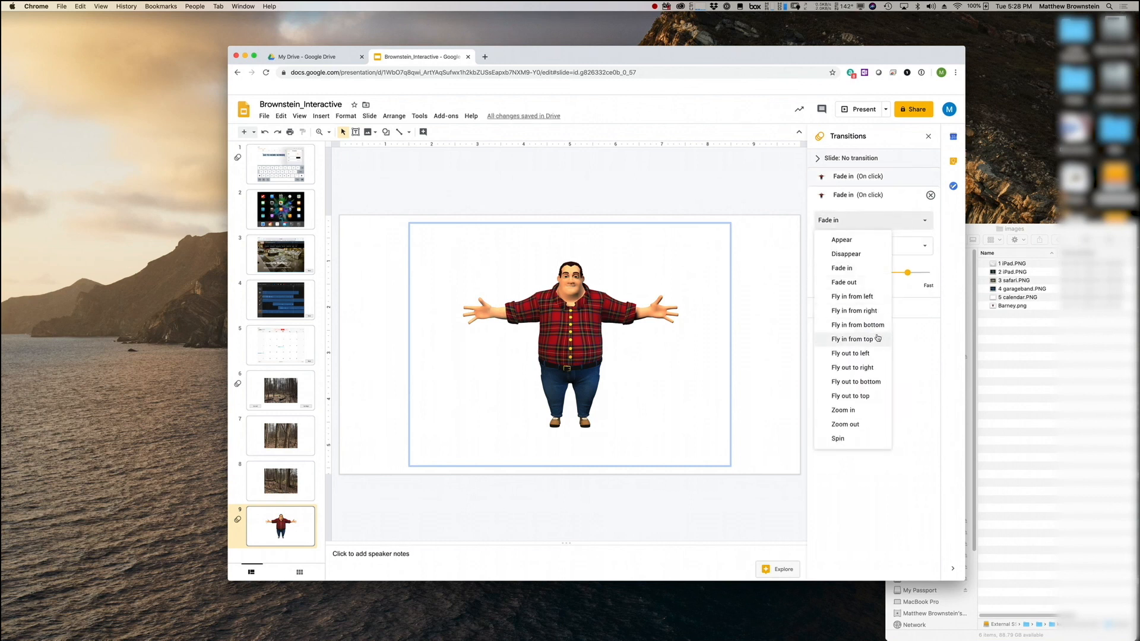
left_click(930, 196)
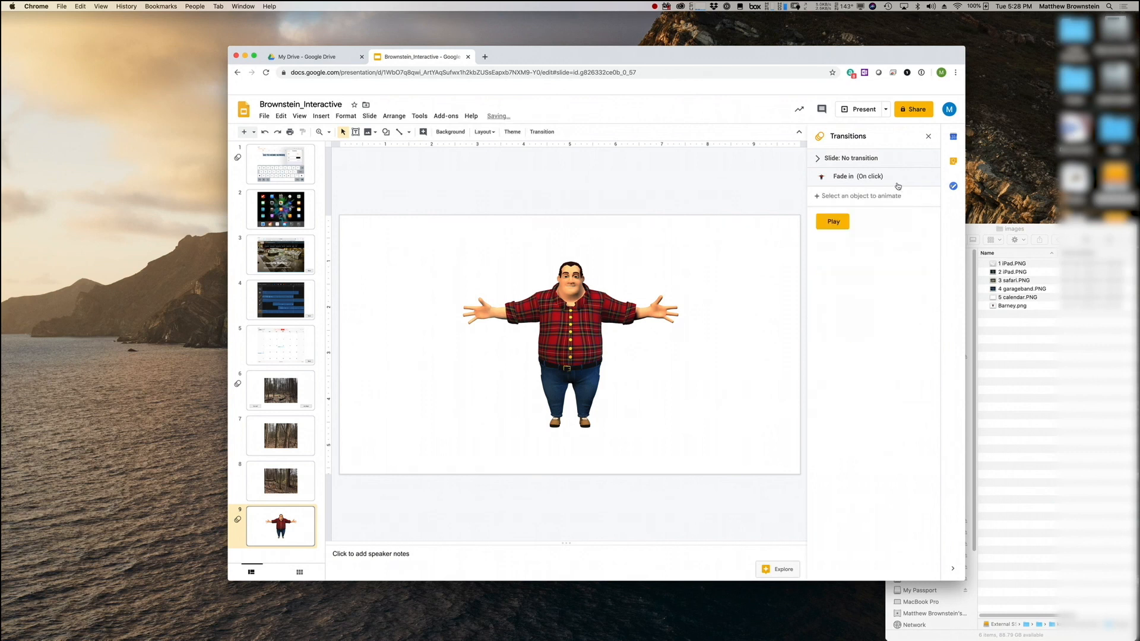
- Change the character image's animation on slide 9 to Spin and preview it
left_click(895, 177)
left_click(855, 202)
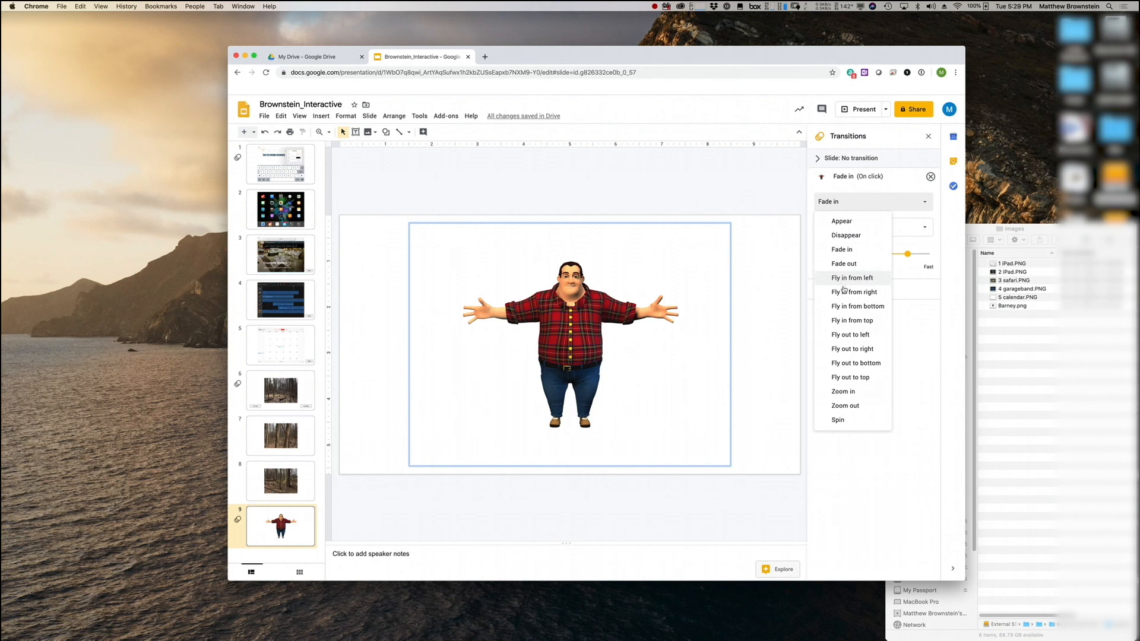
left_click(855, 421)
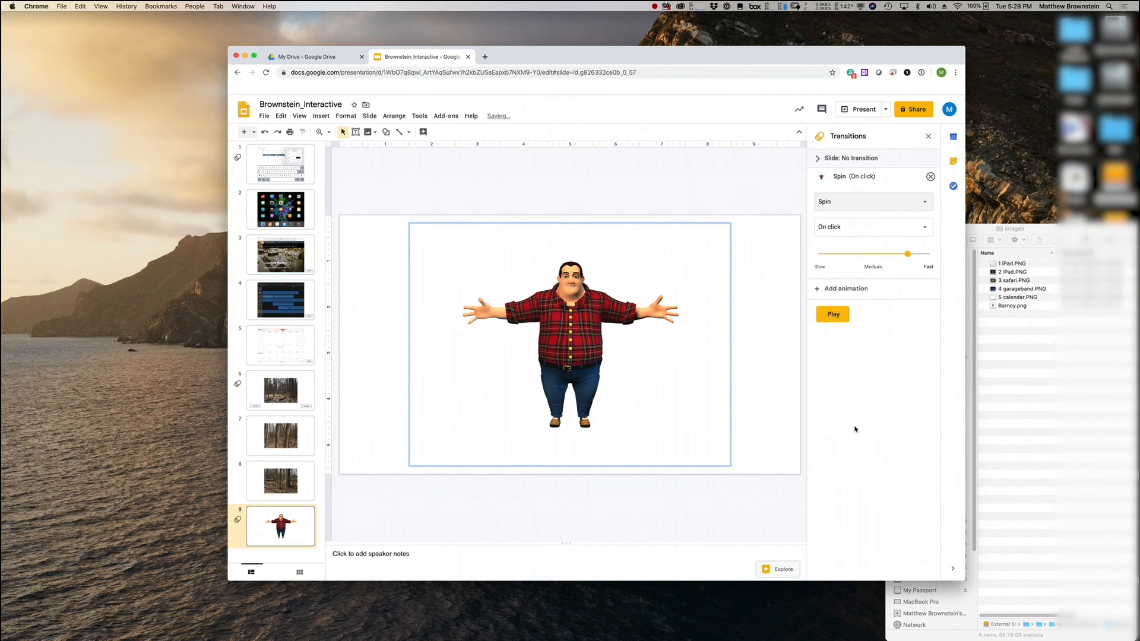
left_click(831, 315)
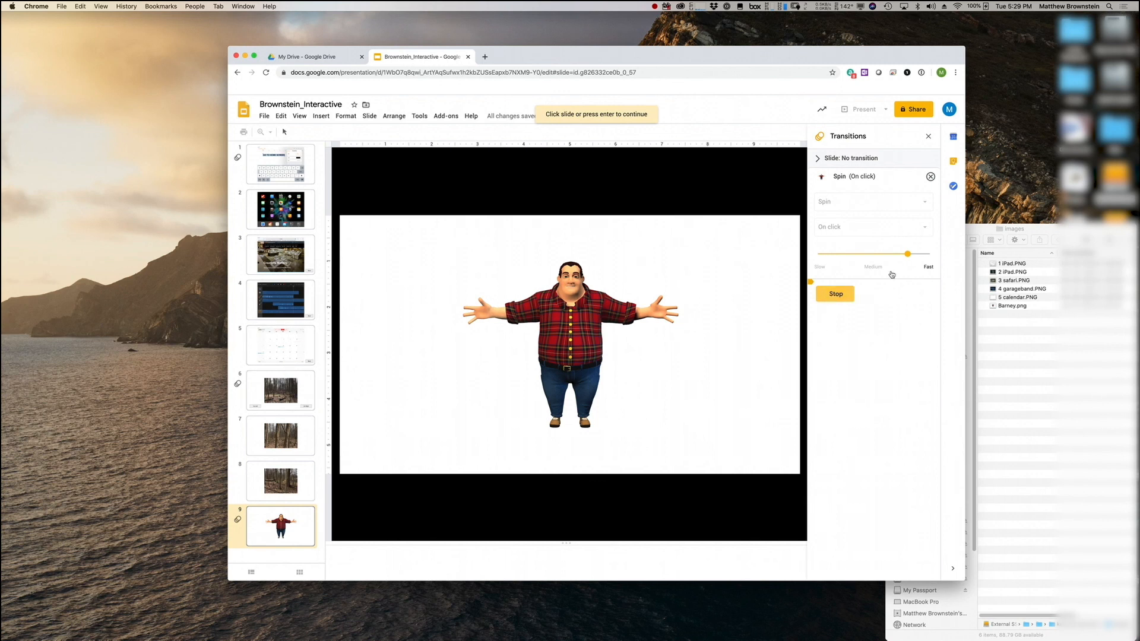
- Copy the Back button linked to Slide 2 from slide 5 onto slide 9 and deselect it
left_click(282, 360)
left_click(775, 454)
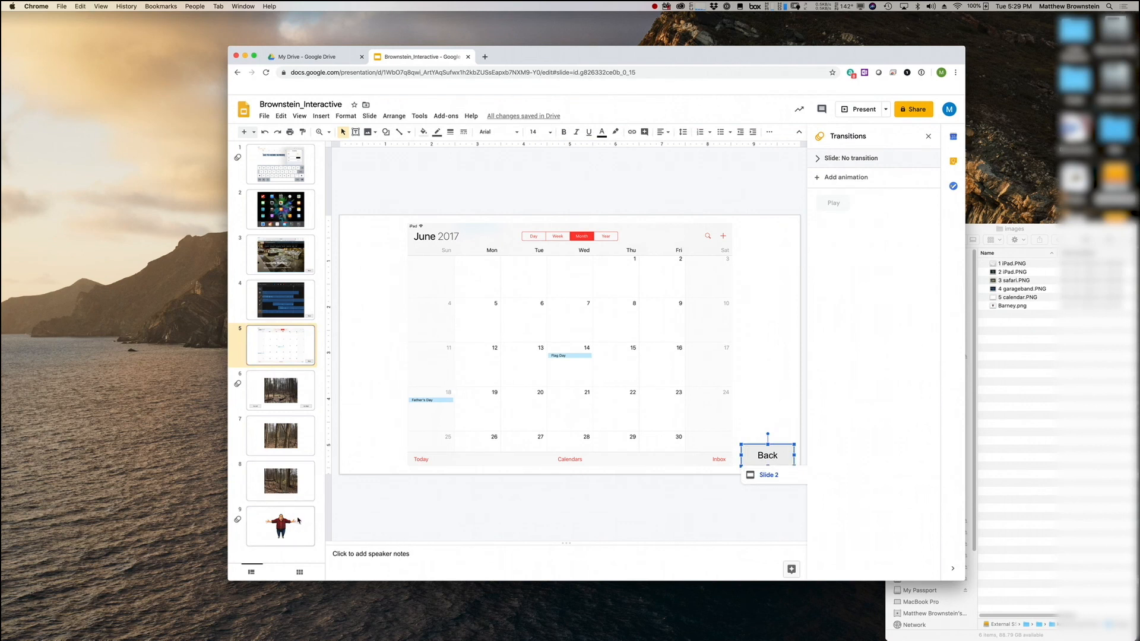
left_click(291, 524)
key("super+v")
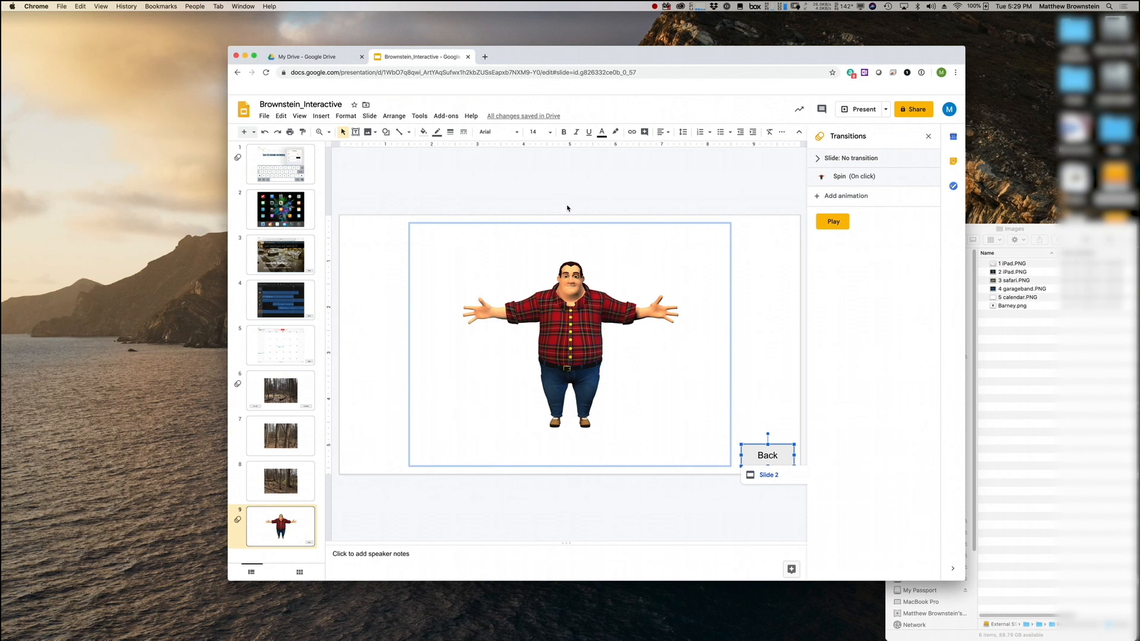
left_click(634, 211)
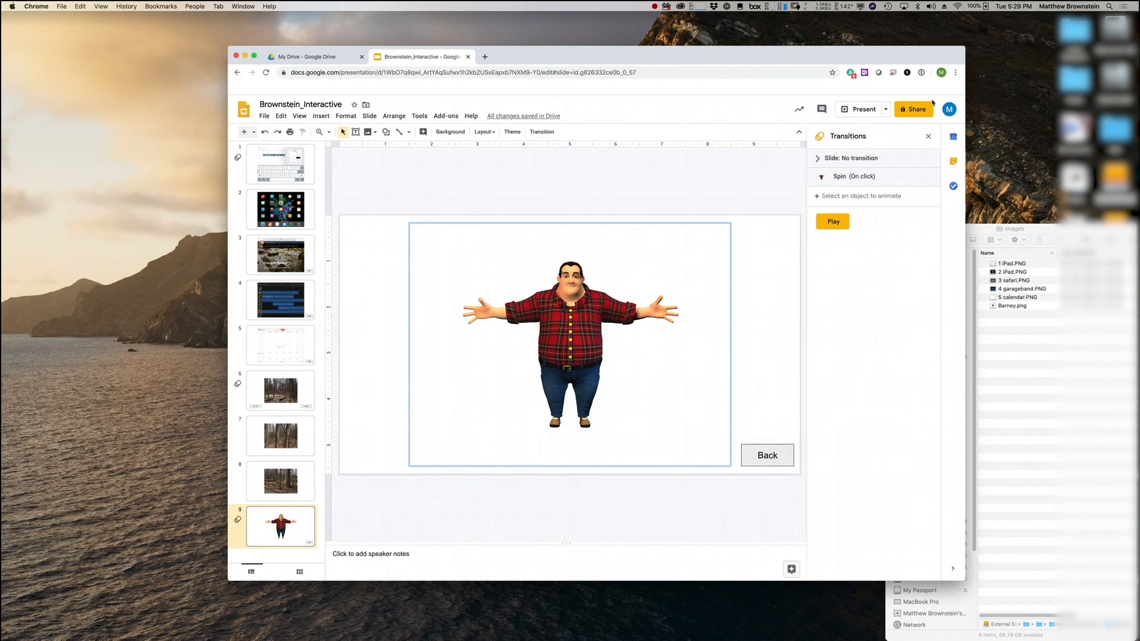